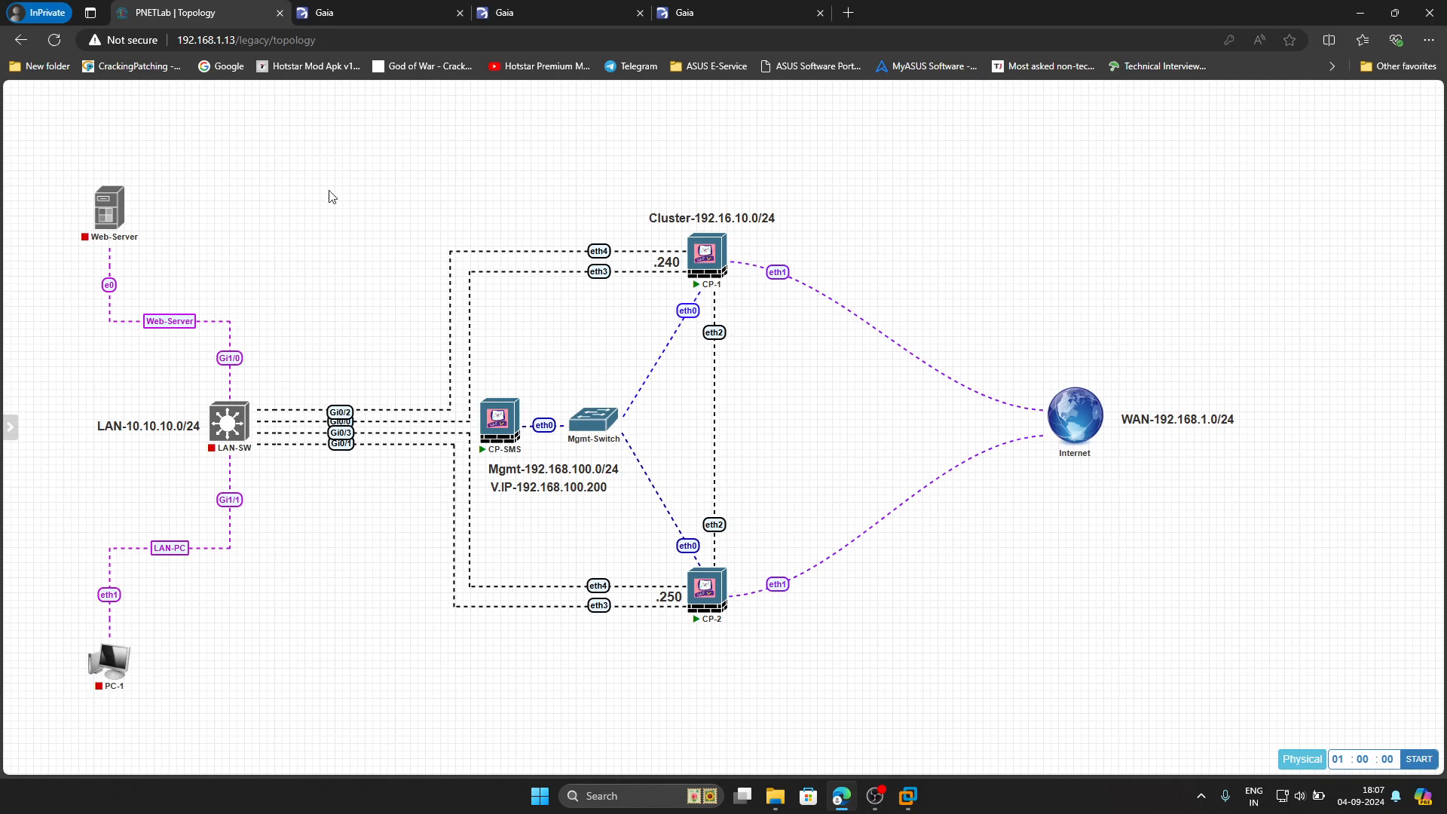
On CP-SMS, give the eth0 interface the comment Mgmt-Interface and save it
{"action": "left_click", "coordinate": [353, 16]}
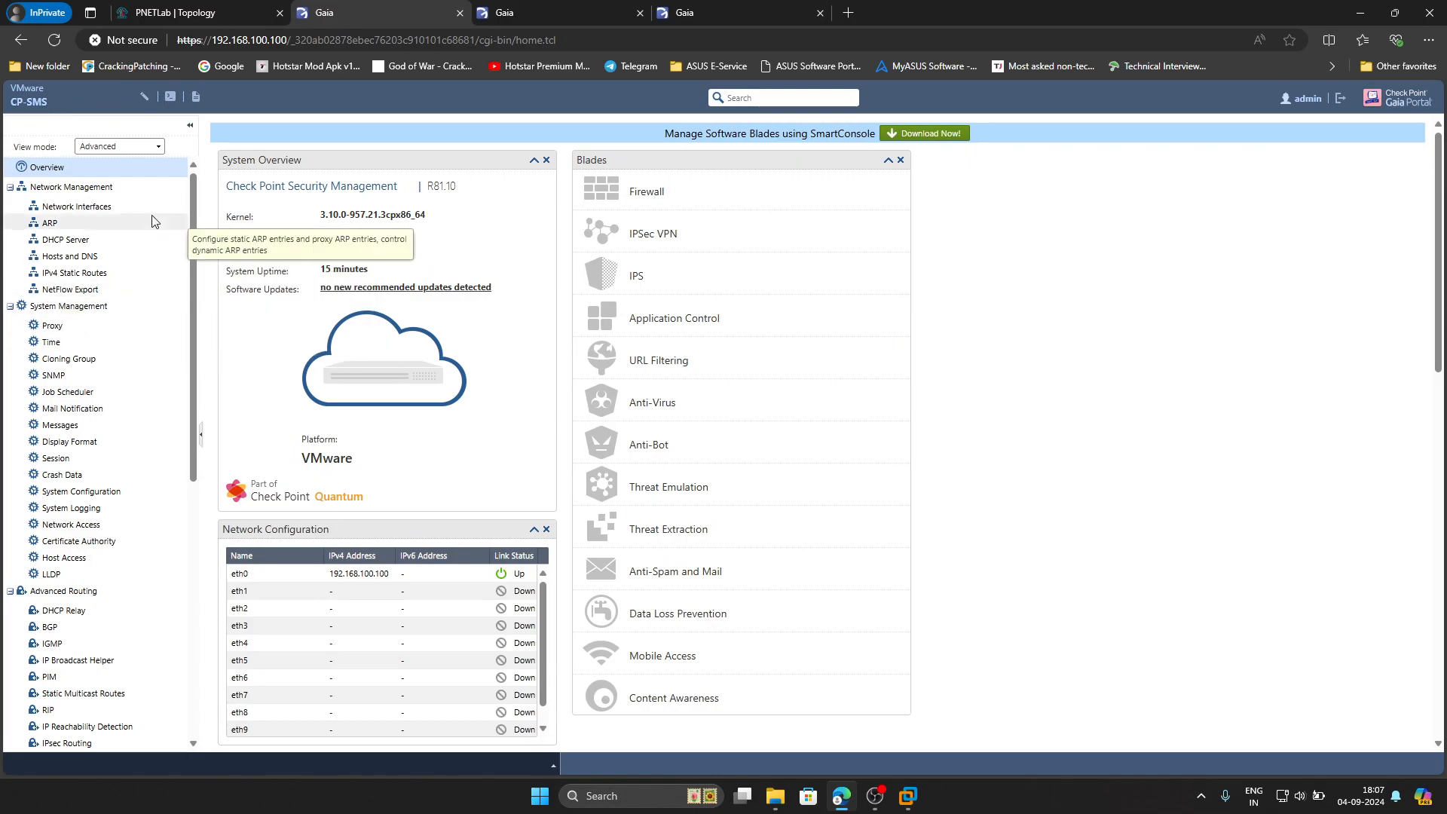
{"action": "left_click", "coordinate": [83, 207]}
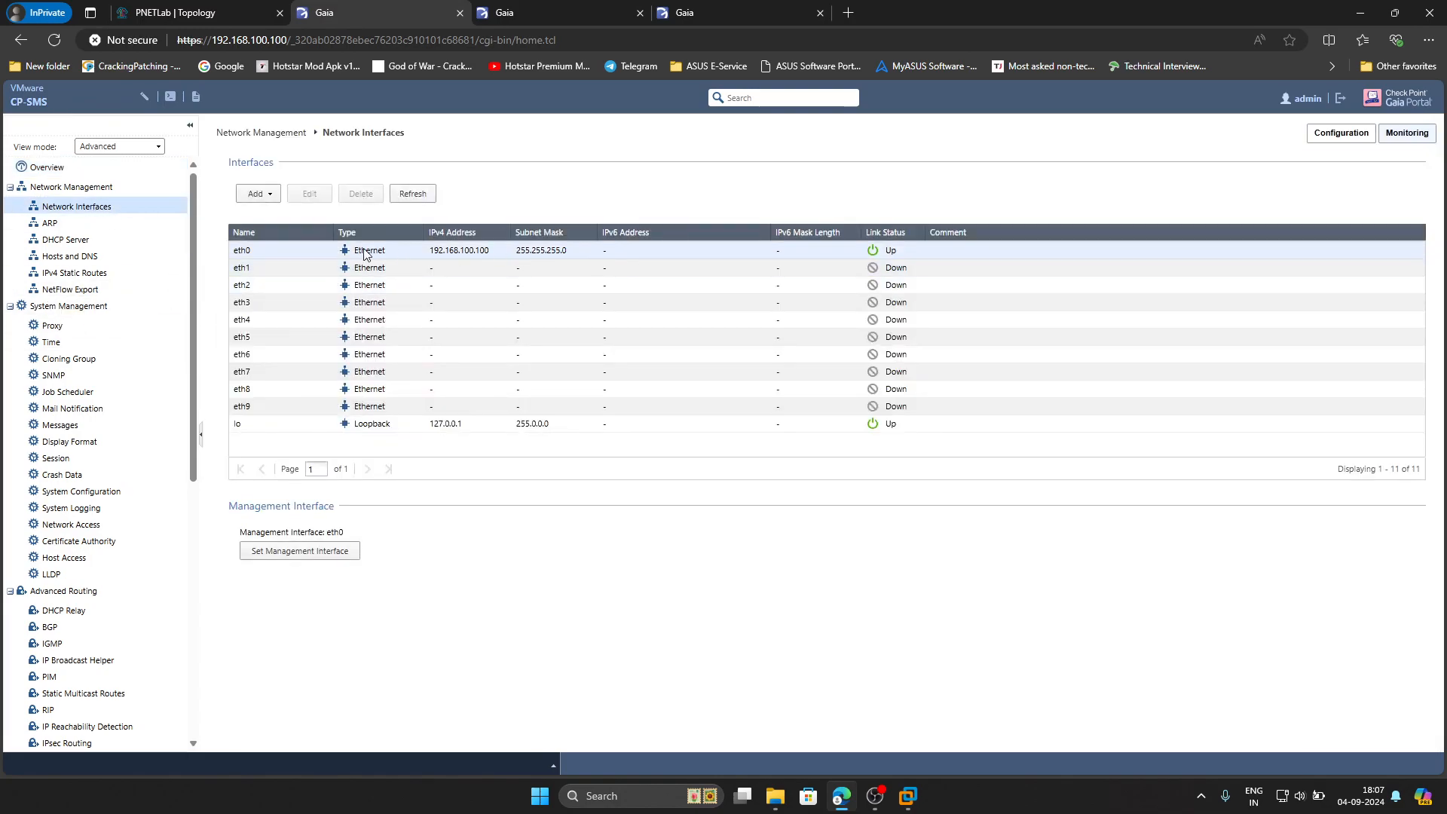
{"action": "double_click", "coordinate": [495, 248]}
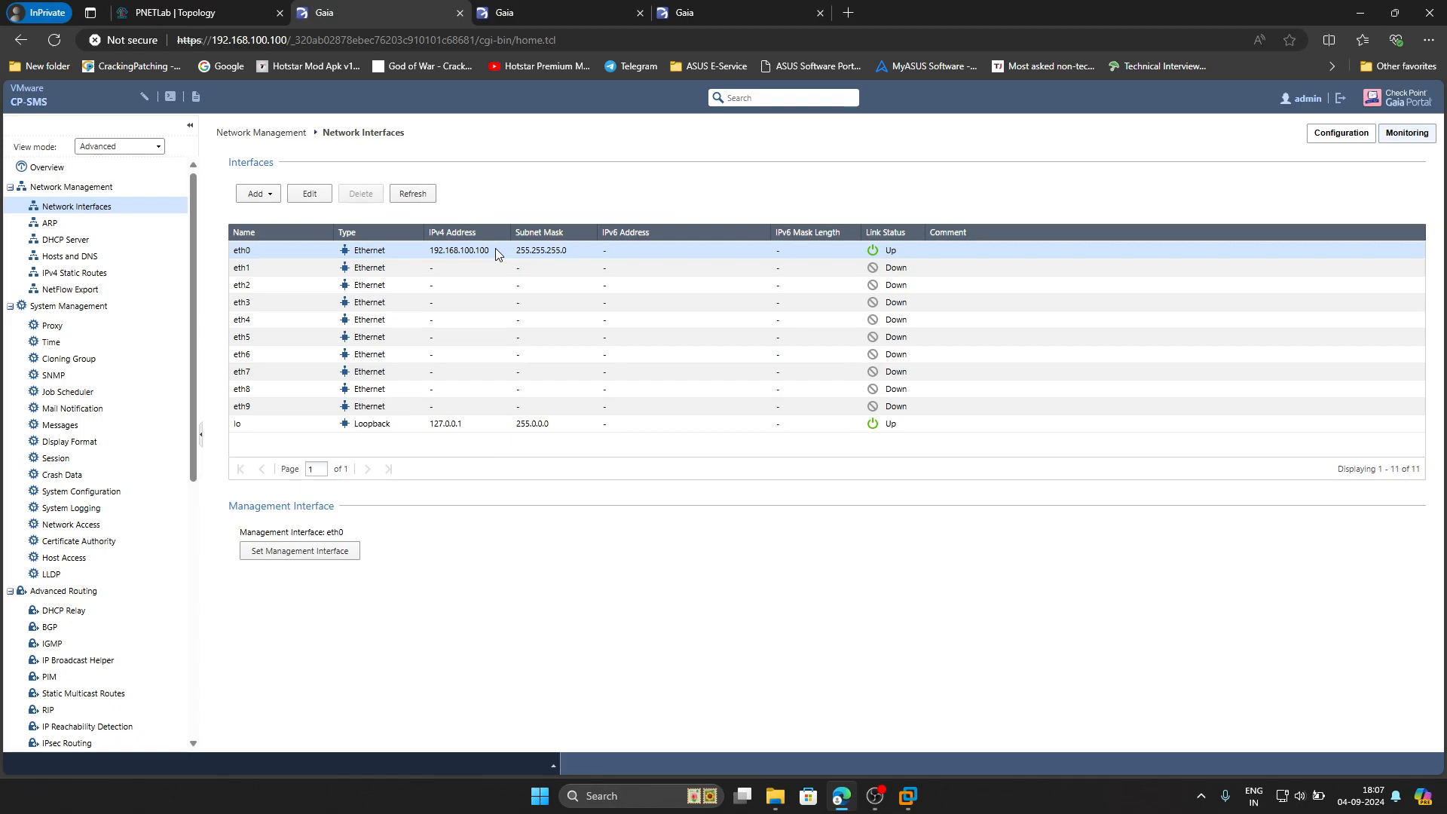
{"action": "left_click", "coordinate": [705, 459]}
{"action": "left_click", "coordinate": [741, 330]}
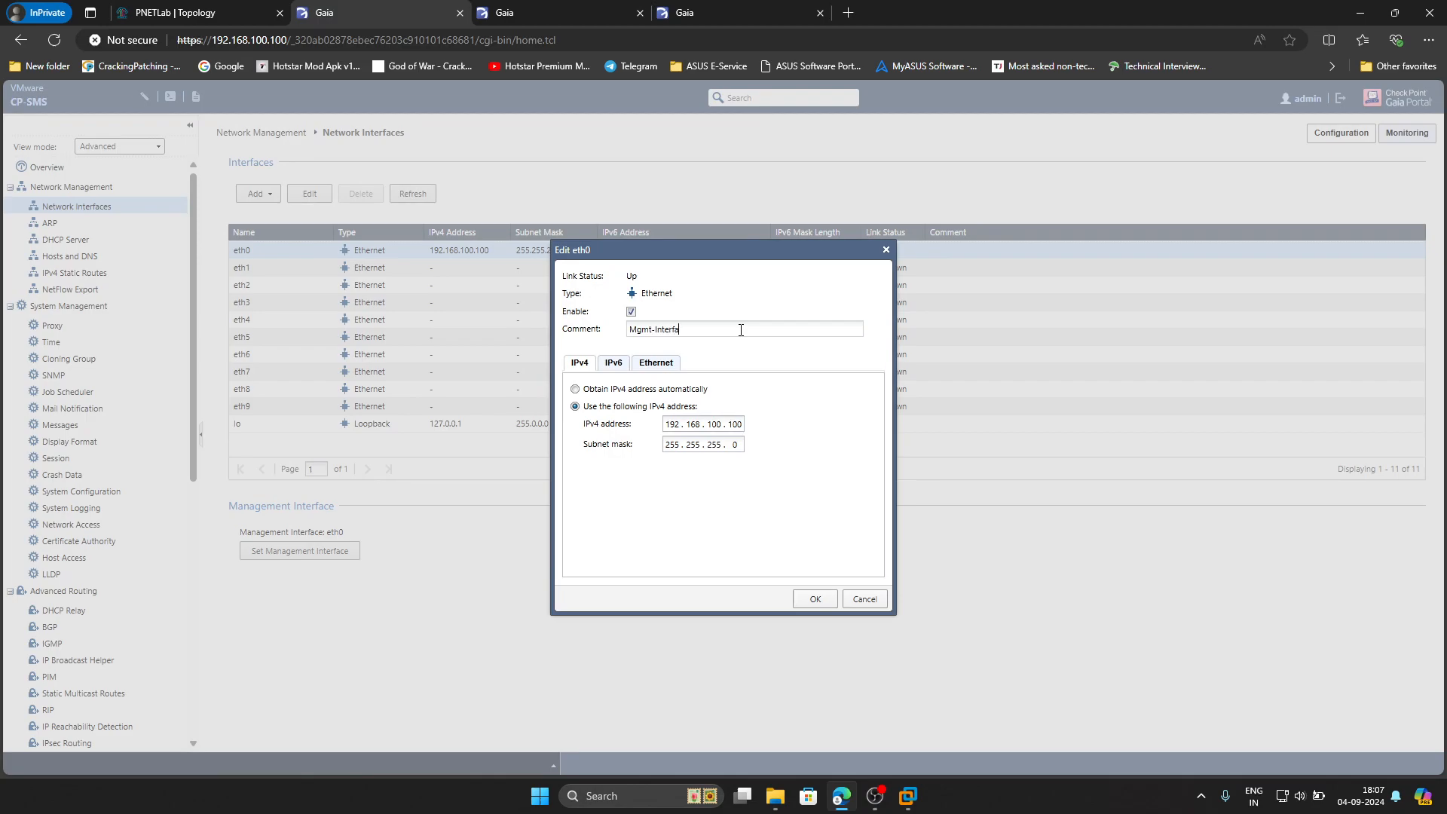
{"action": "left_click", "coordinate": [814, 601]}
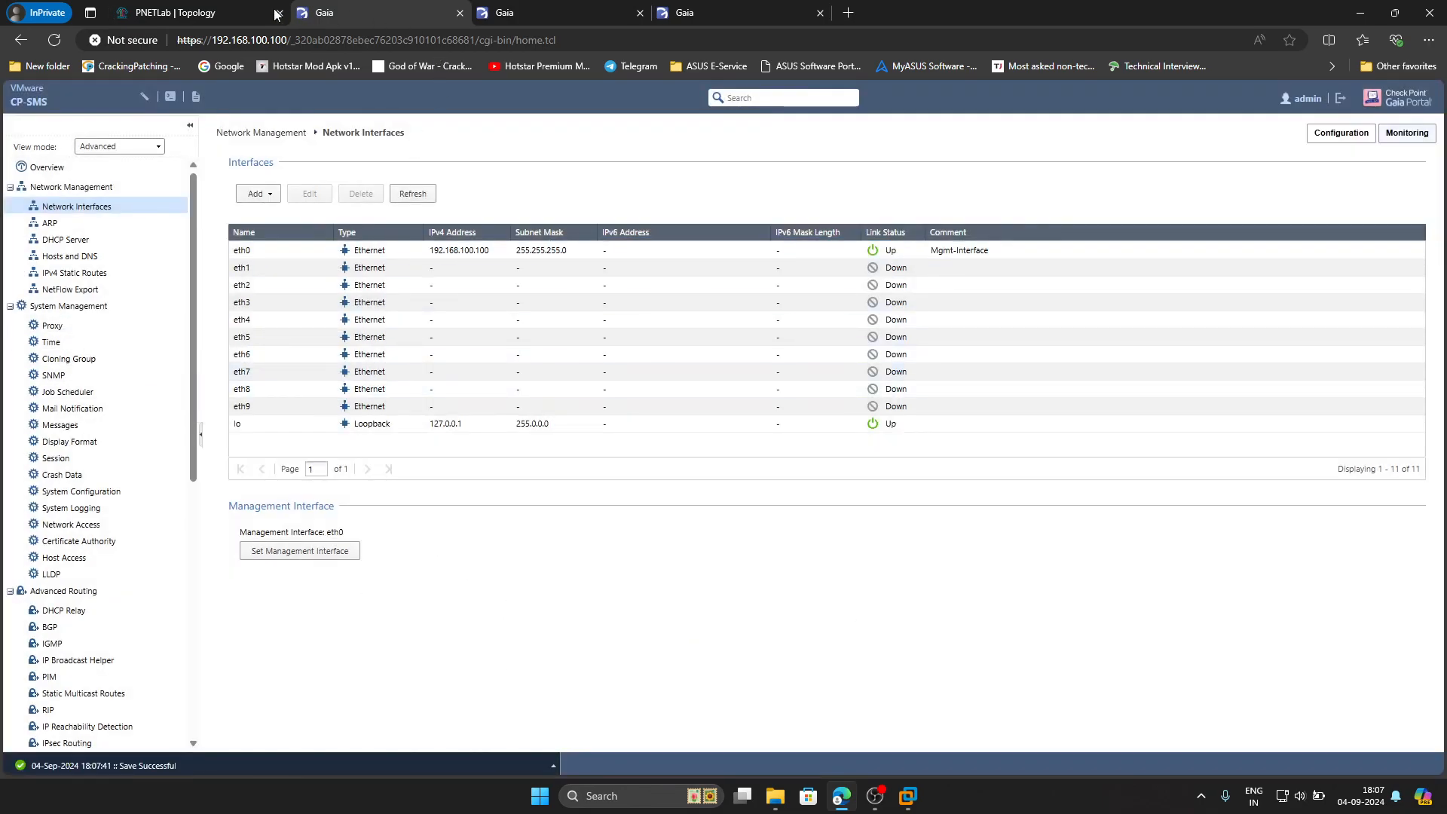
{"action": "left_click", "coordinate": [197, 14]}
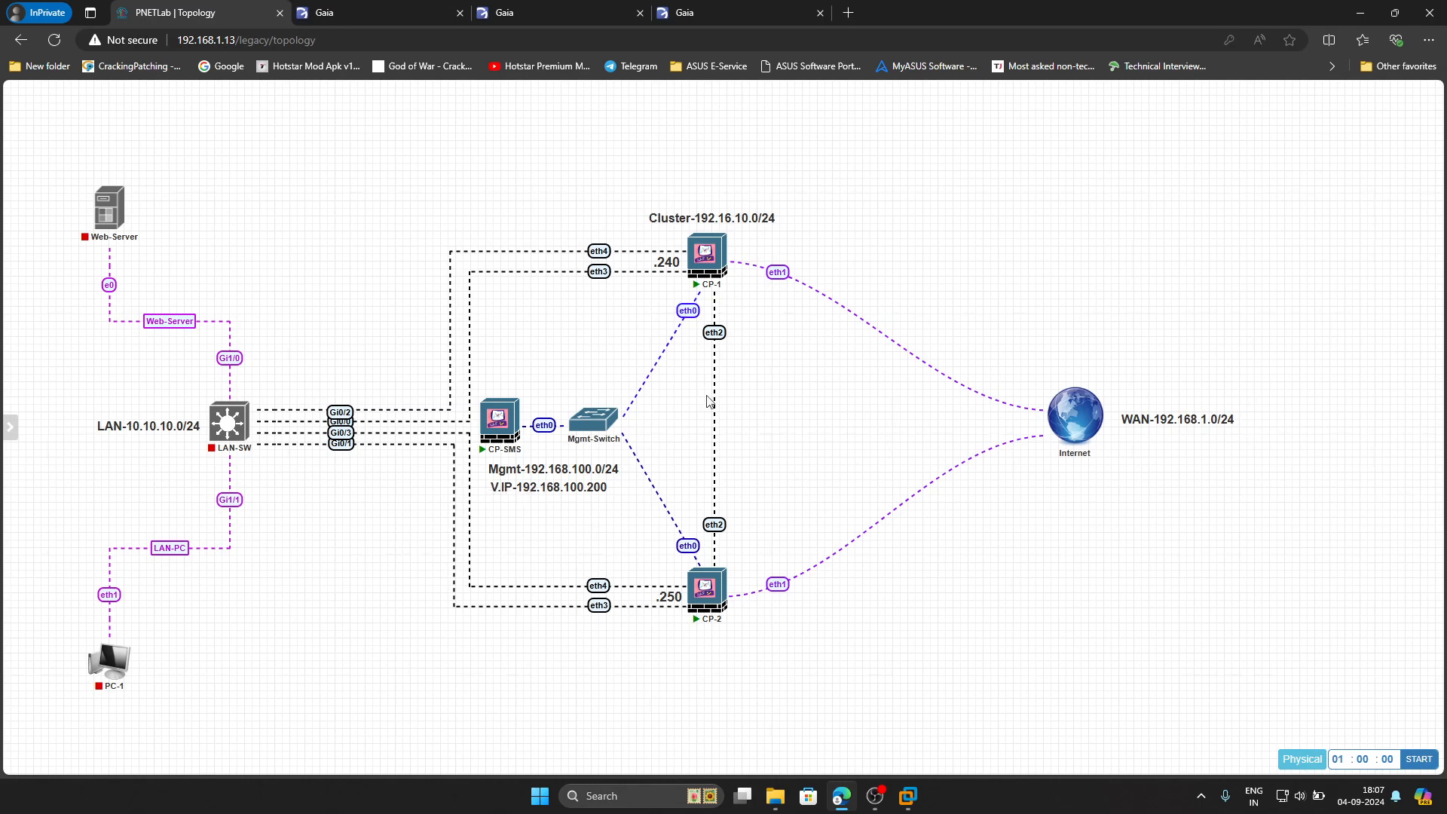
Set CP-SMS's default route gateway 192.168.100.200 to priority 1 and save the route
{"action": "mouse_move", "coordinate": [514, 441]}
{"action": "left_click", "coordinate": [336, 21]}
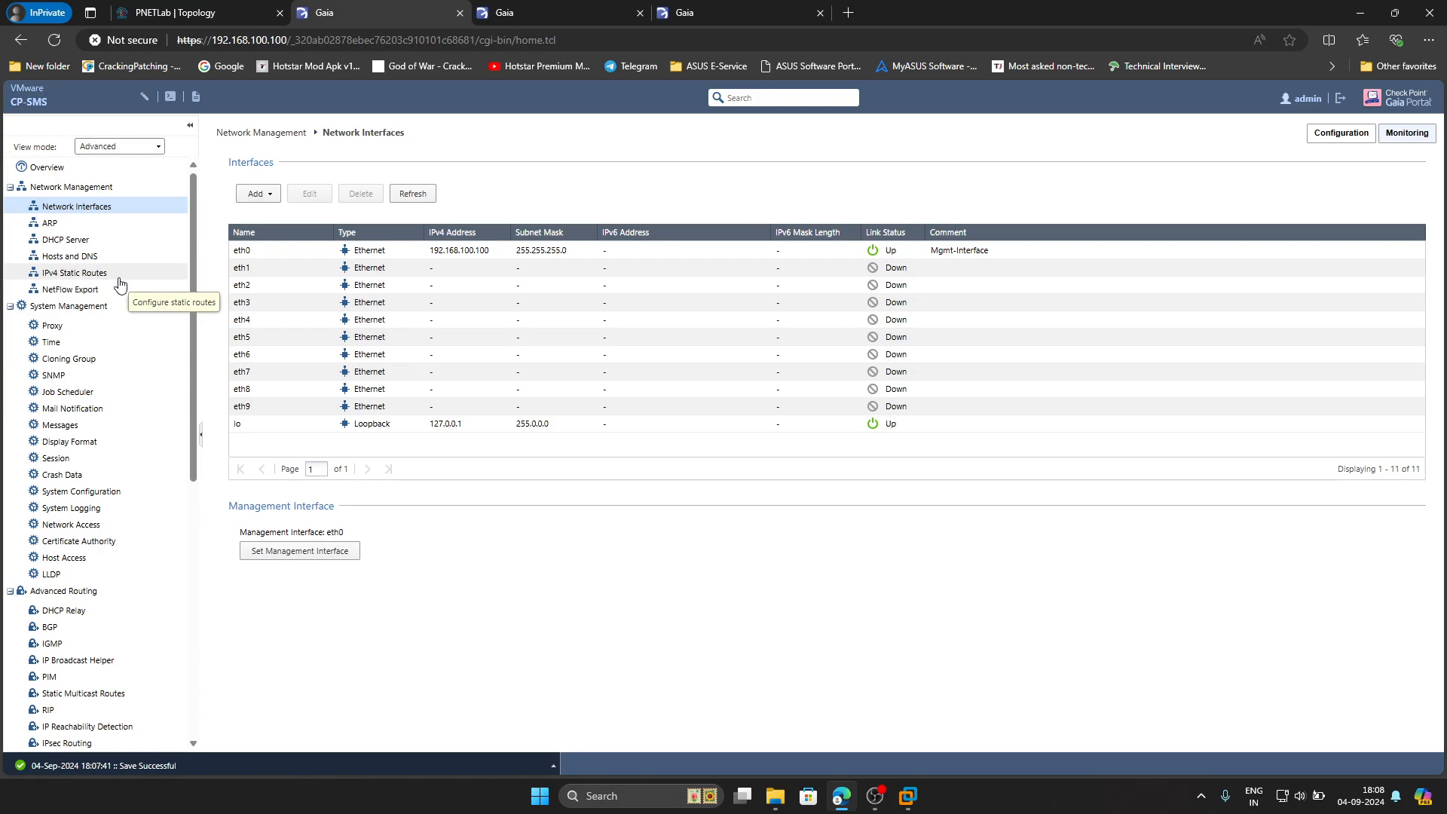
{"action": "left_click", "coordinate": [92, 279]}
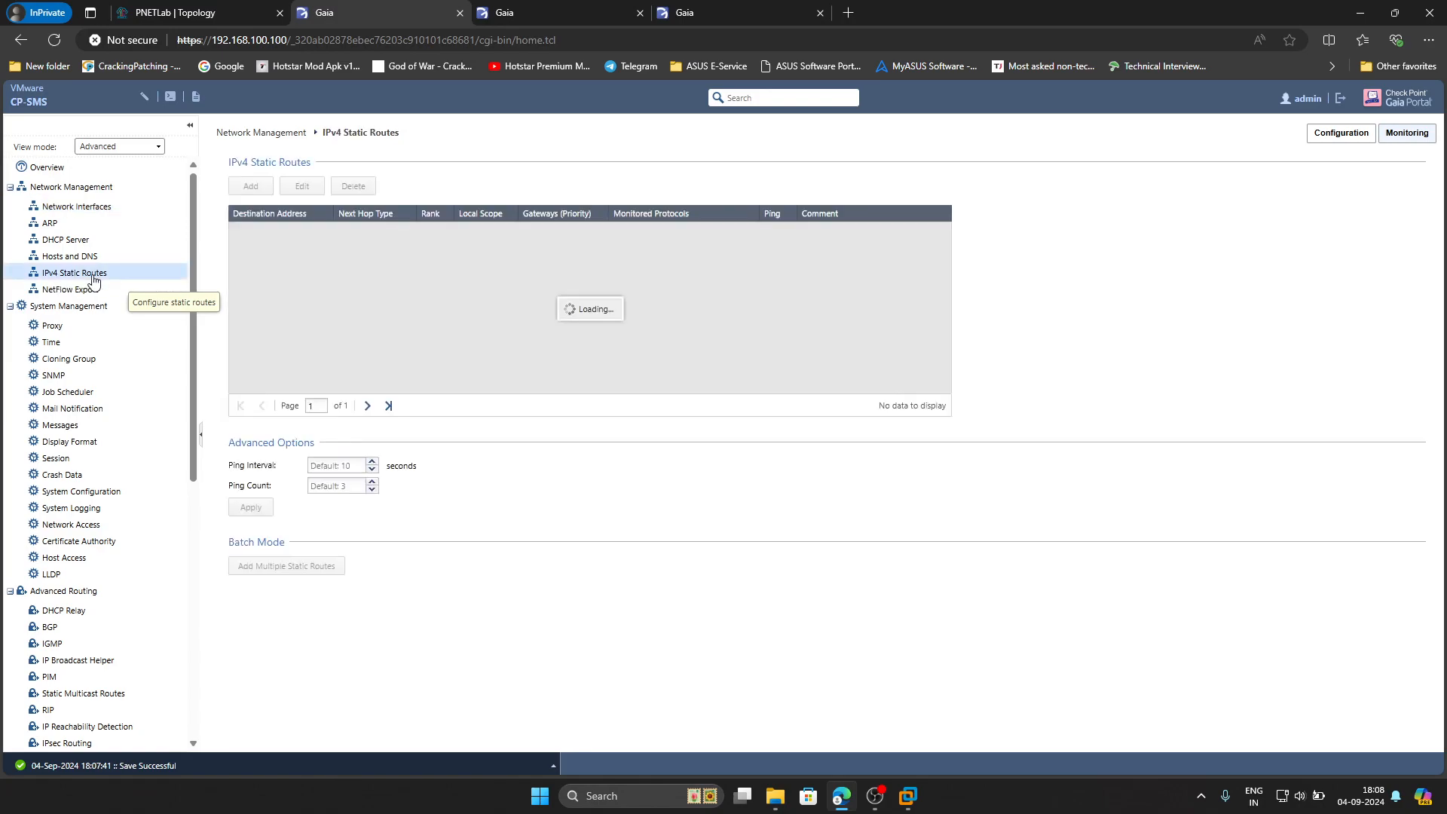
{"action": "double_click", "coordinate": [543, 234]}
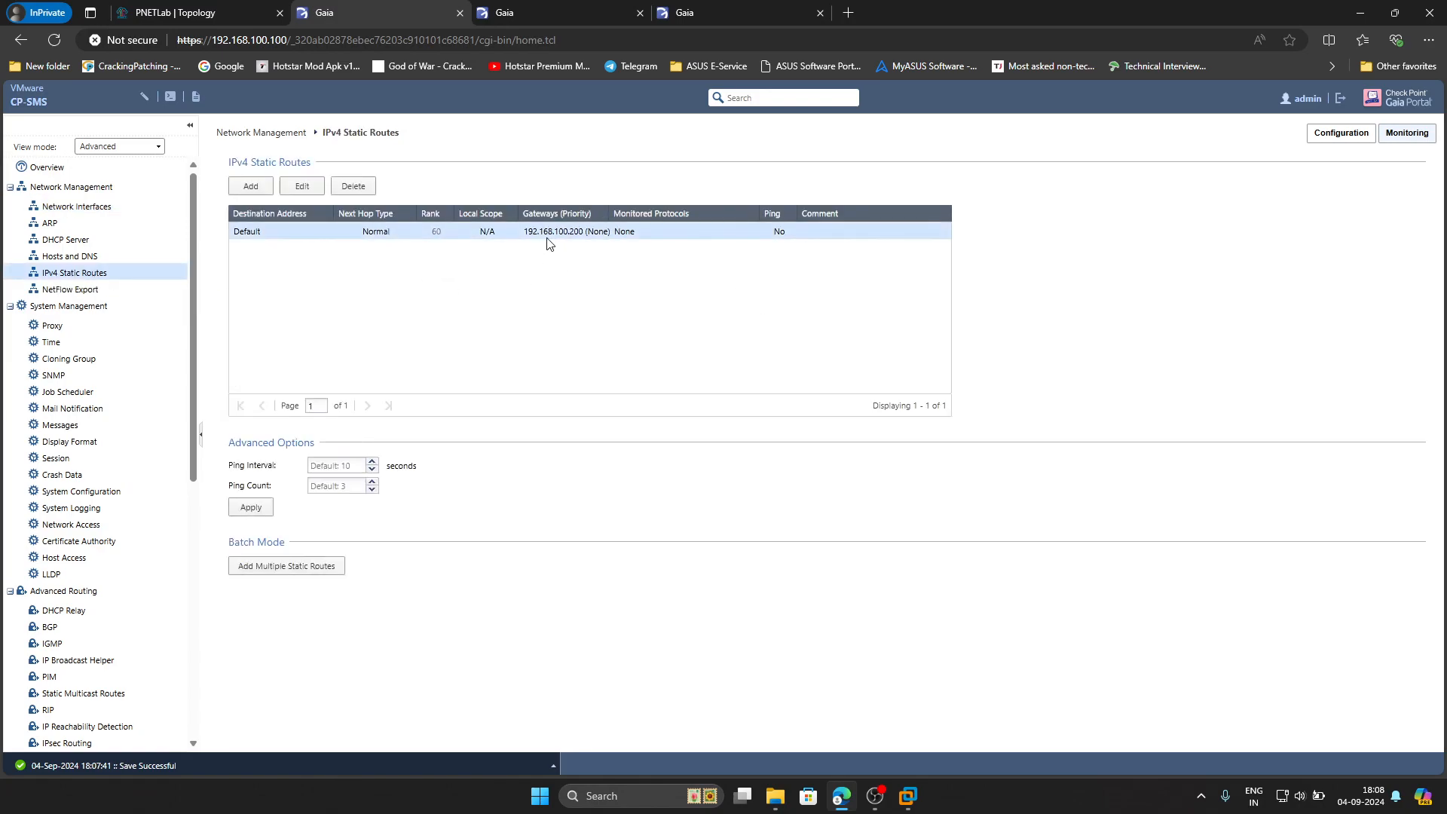
{"action": "double_click", "coordinate": [260, 428]}
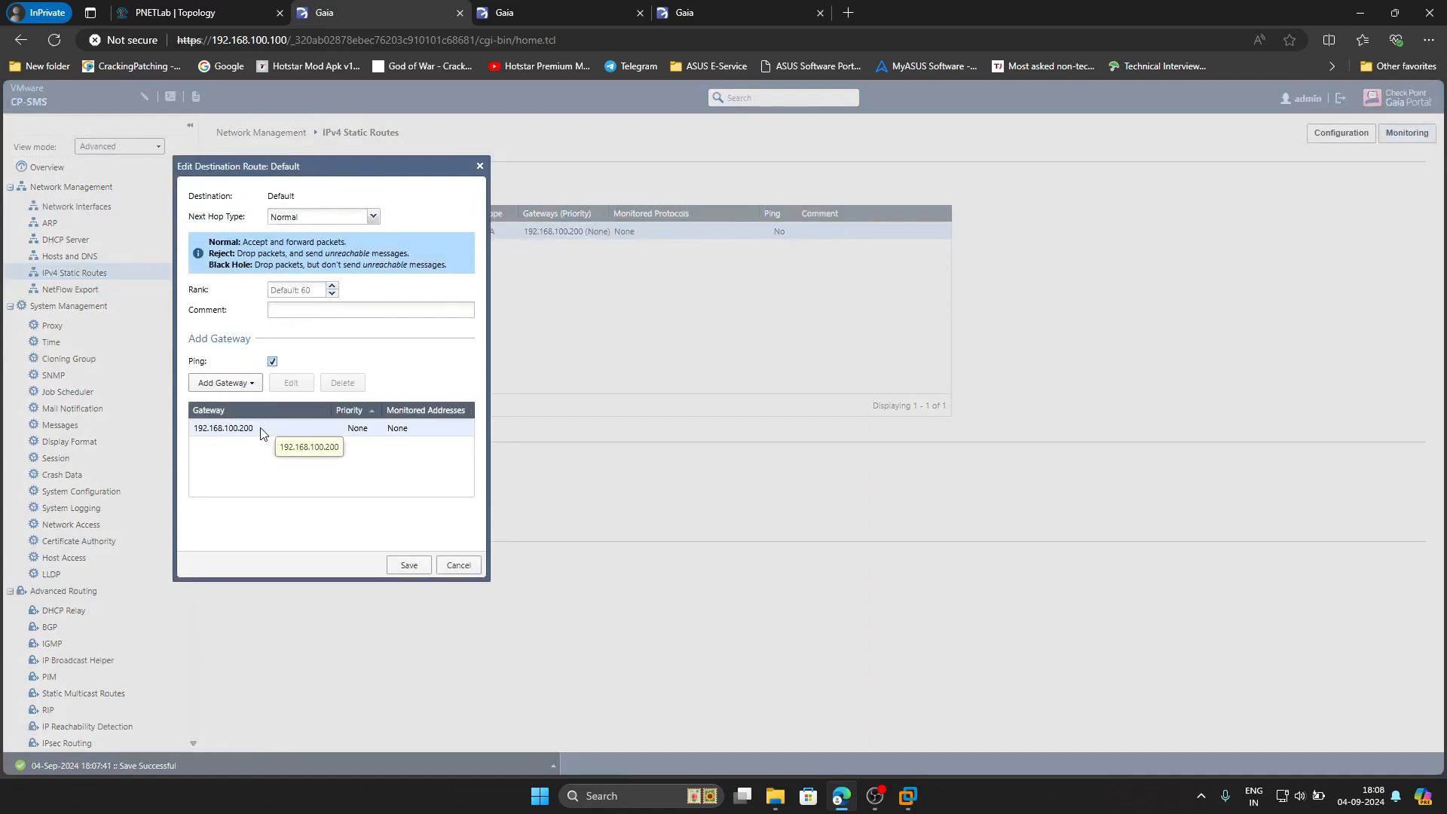
{"action": "left_click", "coordinate": [407, 301]}
{"action": "left_click", "coordinate": [422, 526]}
{"action": "left_click", "coordinate": [411, 565]}
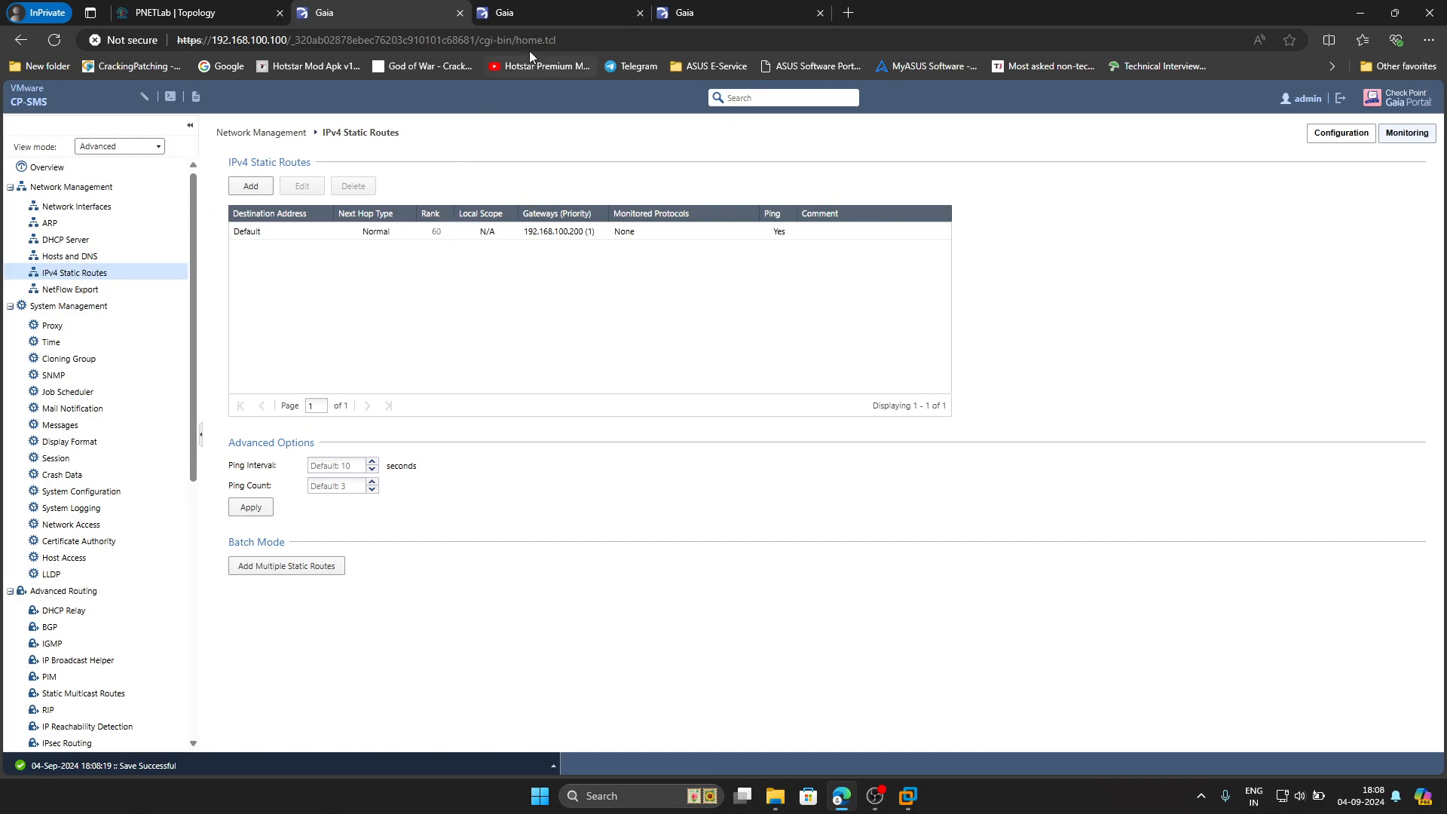
{"action": "left_click", "coordinate": [559, 12]}
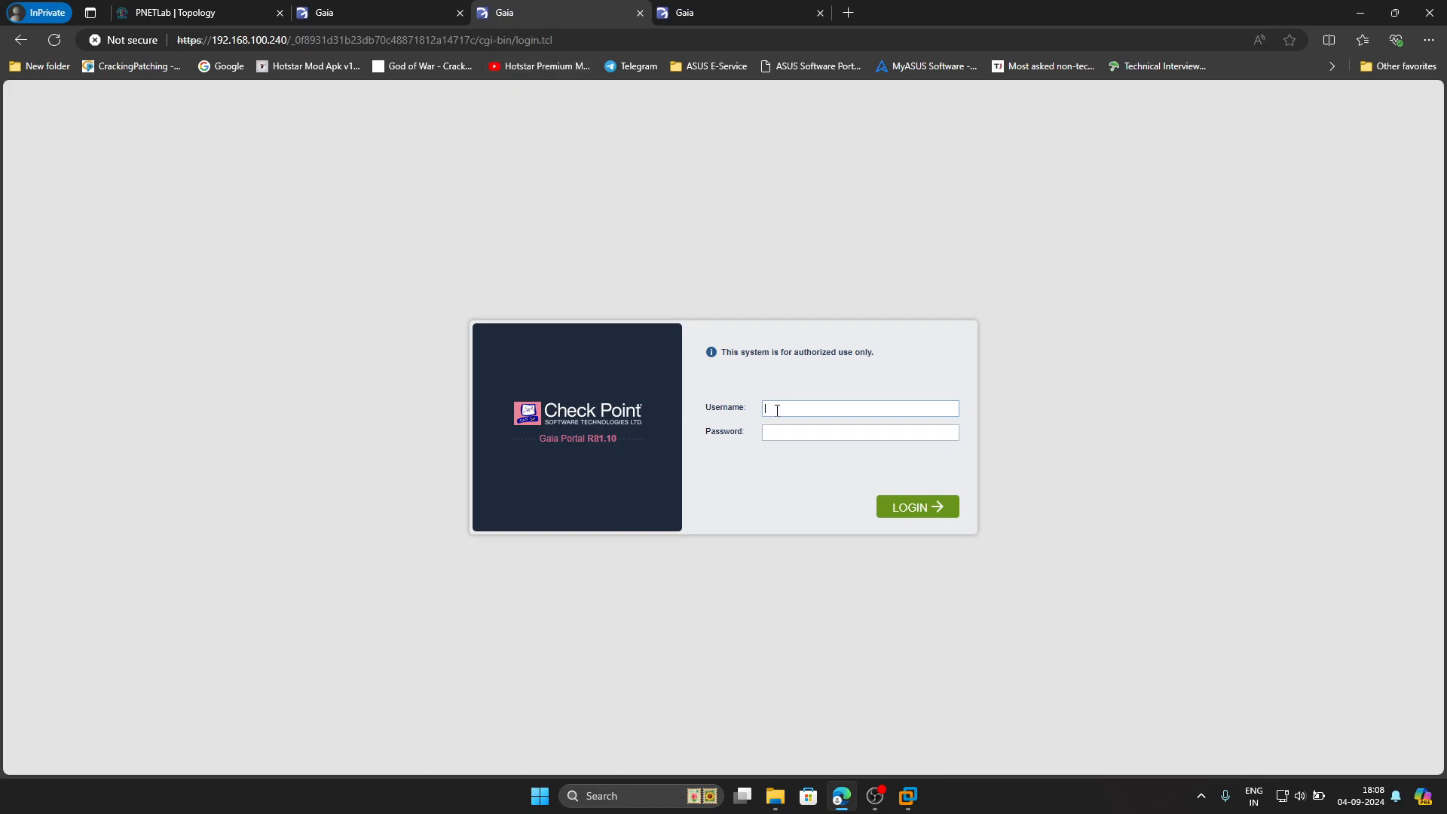
Sign in to CP-1's Gaia Portal as admin with the account password
{"action": "key", "text": "Tab"}
{"action": "type", "text": "••••••••"}
{"action": "key", "text": "Return"}
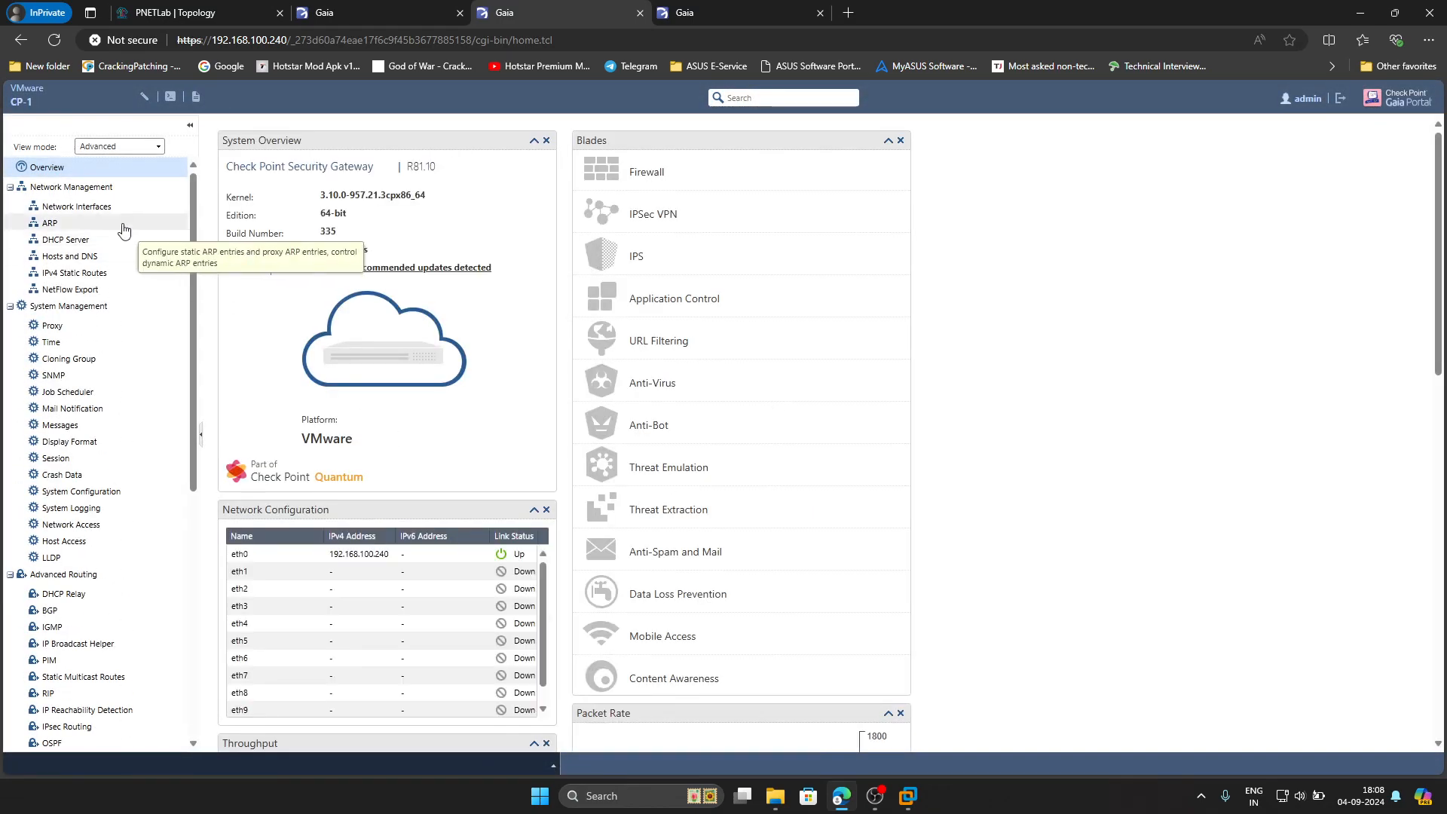
Comment CP-1's eth0 interface as Mgmt-Interface and save it
{"action": "left_click", "coordinate": [104, 209]}
{"action": "left_click", "coordinate": [641, 257]}
{"action": "double_click", "coordinate": [640, 257]}
{"action": "left_click", "coordinate": [689, 456]}
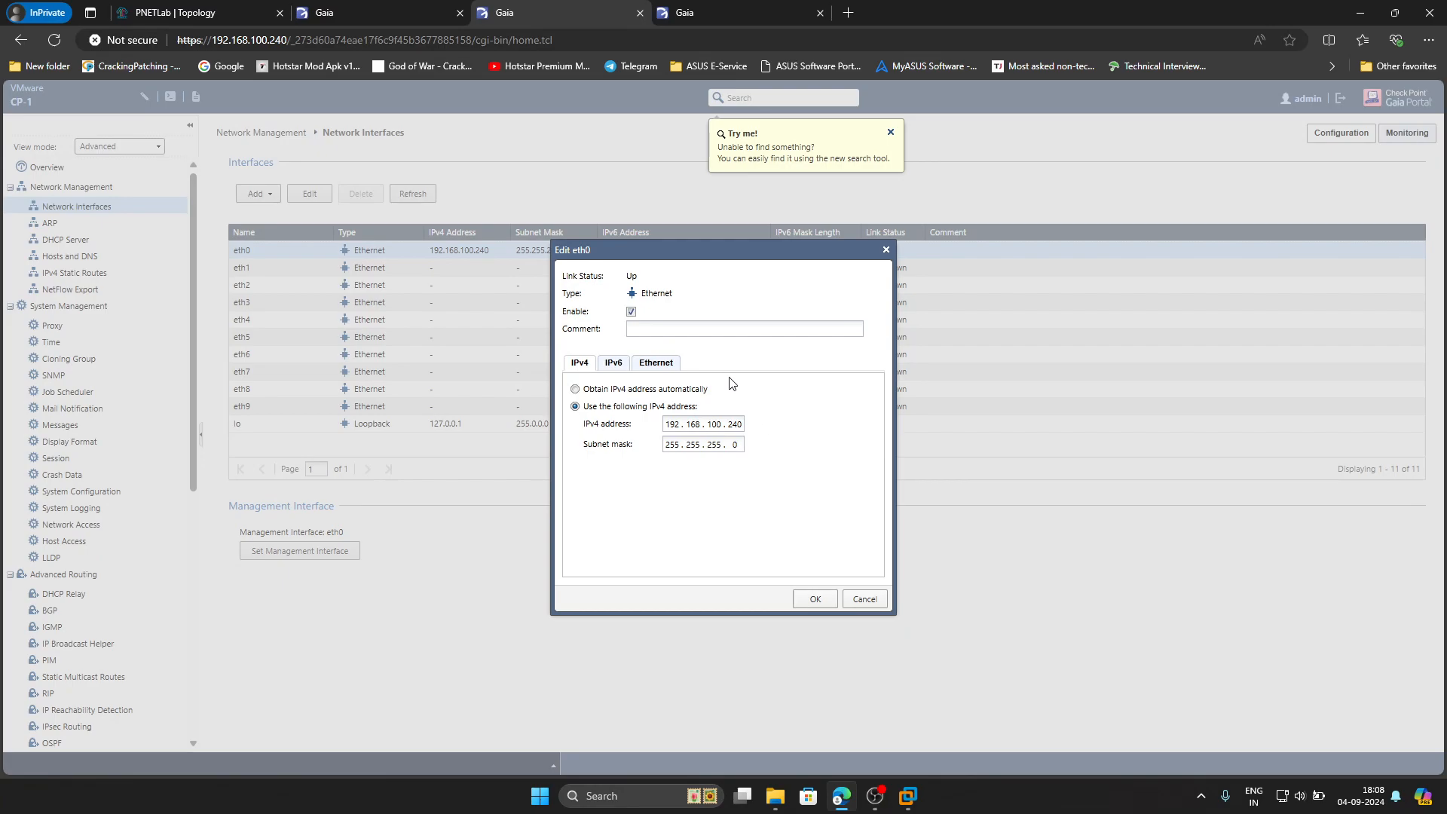
{"action": "left_click", "coordinate": [716, 332]}
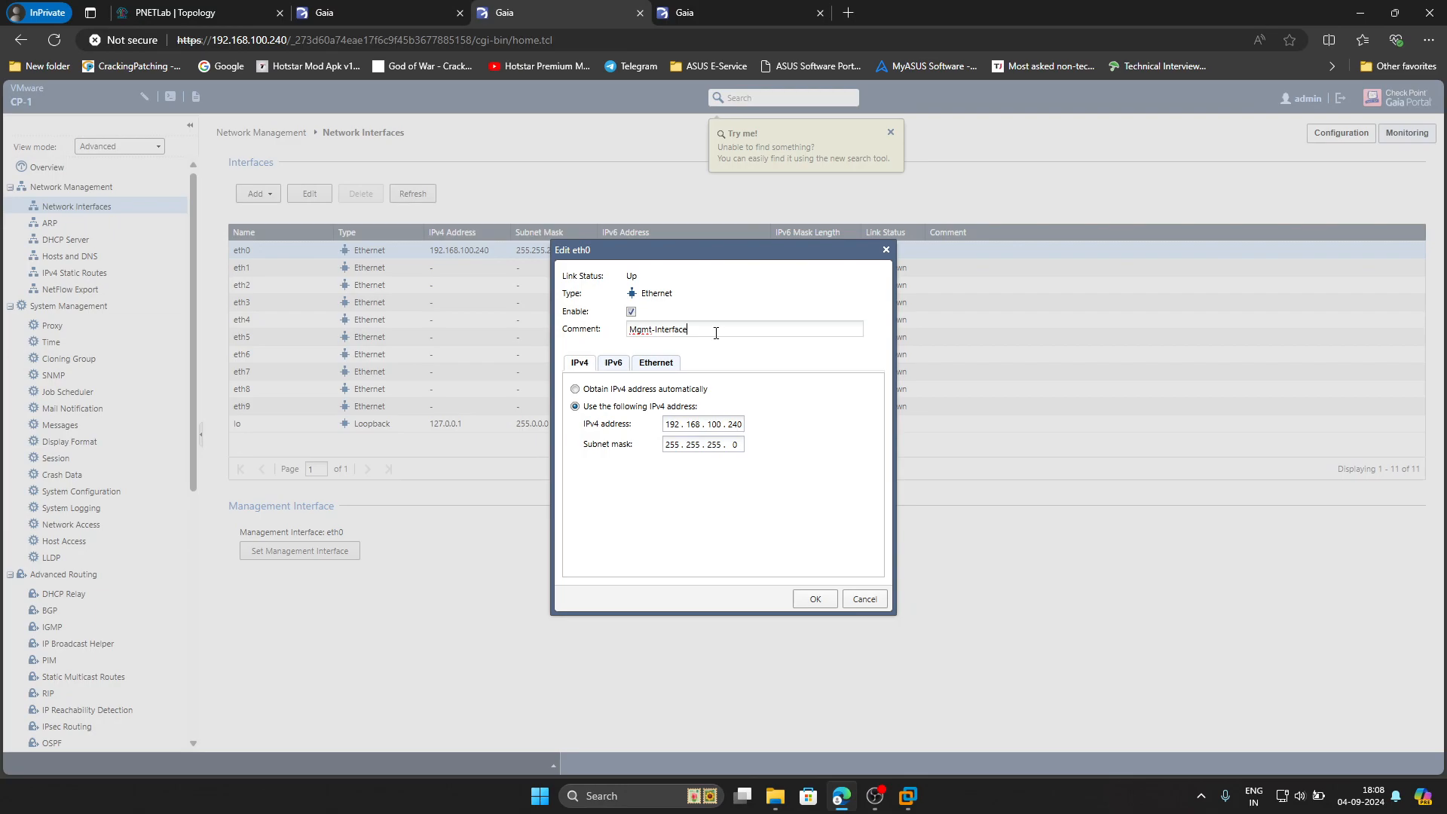
{"action": "left_click", "coordinate": [816, 599]}
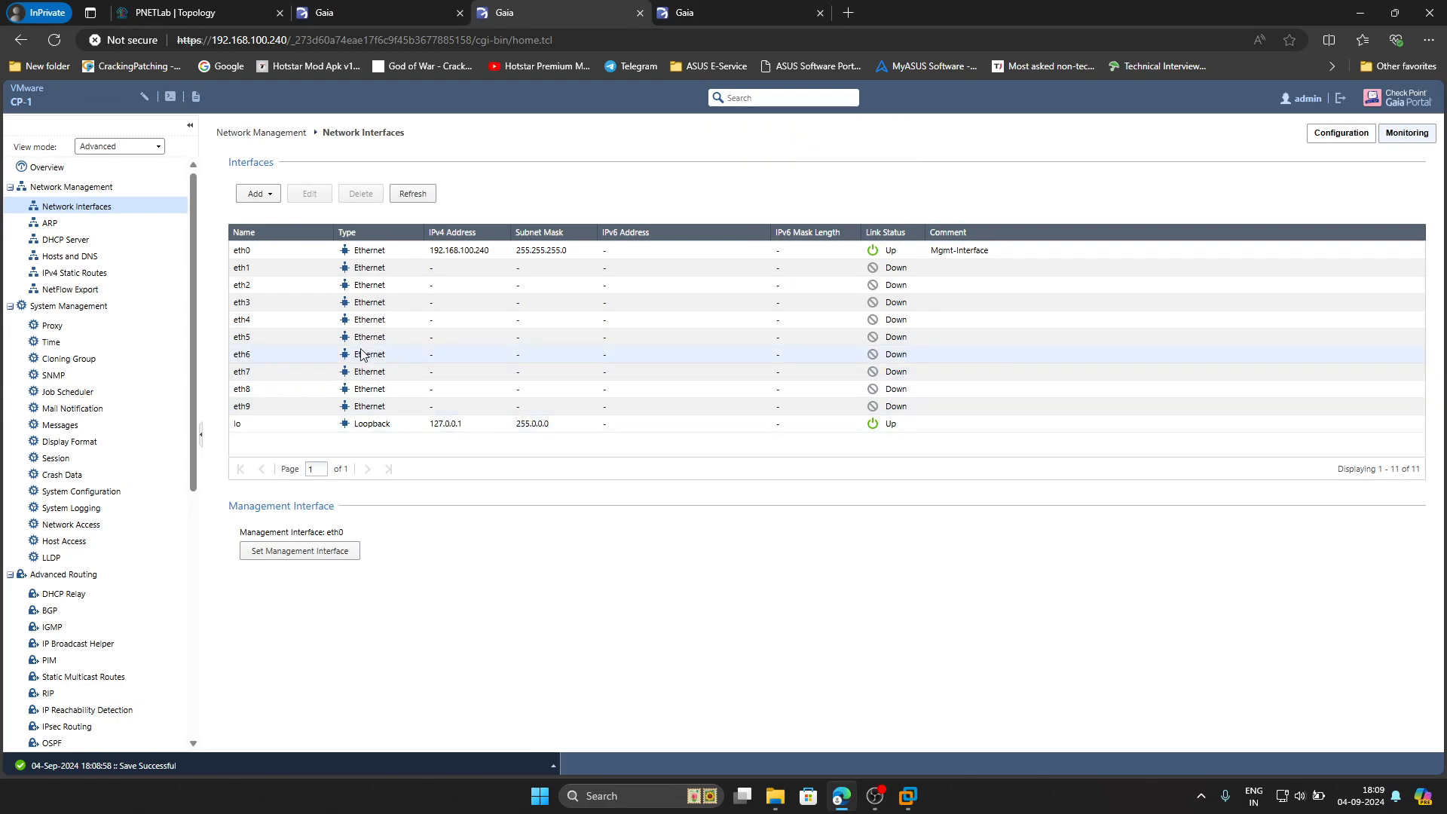
Enable eth1 with comment WAN-Interface, IPv4 192.168.1.240 and mask 255.255.255.0
{"action": "left_click", "coordinate": [287, 274]}
{"action": "double_click", "coordinate": [290, 279]}
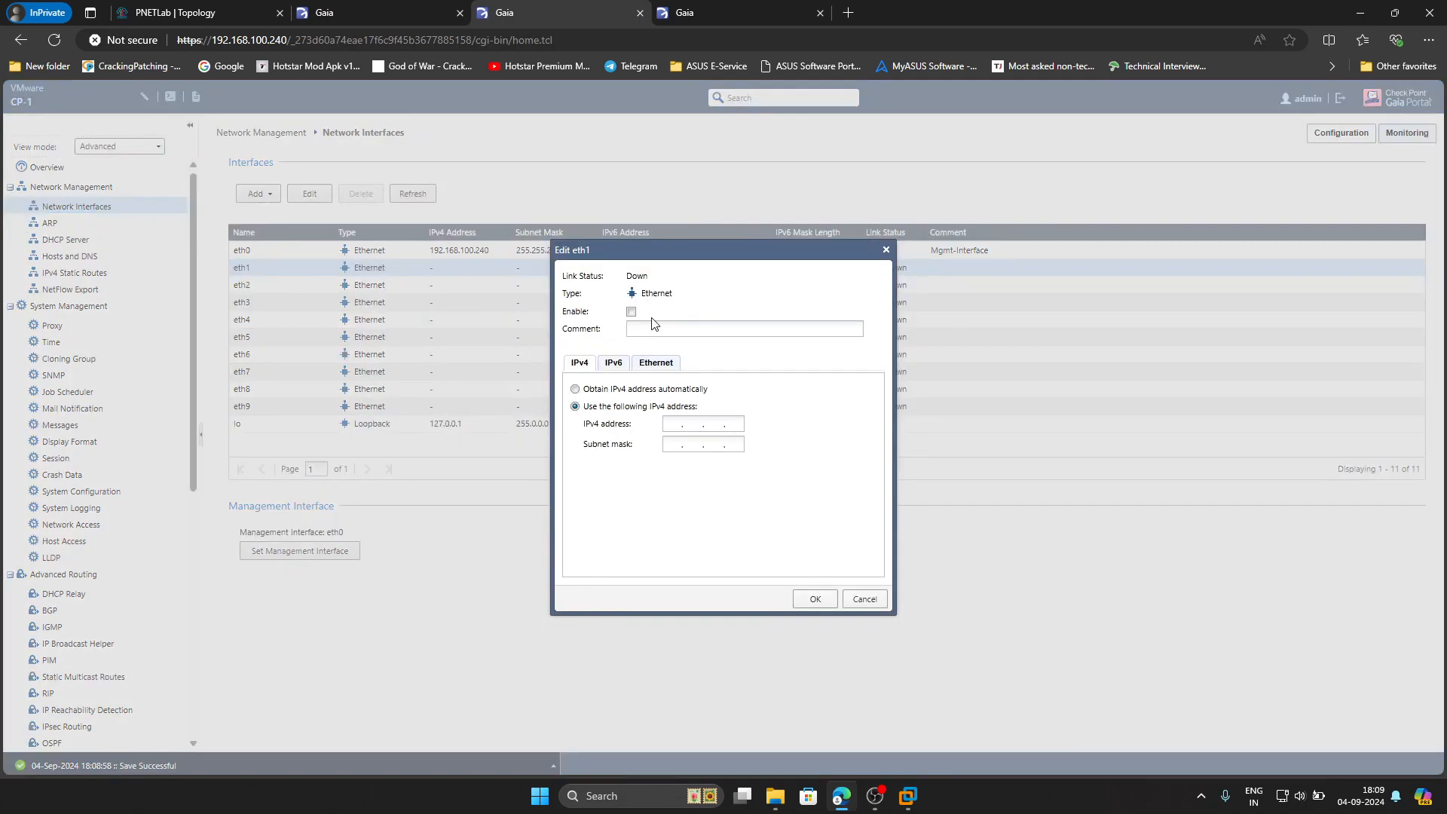
{"action": "left_click", "coordinate": [632, 311]}
{"action": "left_click", "coordinate": [646, 329]}
{"action": "left_click", "coordinate": [675, 423]}
{"action": "left_click_drag", "start_coordinate": [729, 430], "coordinate": [757, 430]}
{"action": "left_click", "coordinate": [672, 446]}
{"action": "type", "text": "255.255.255"}
{"action": "left_click", "coordinate": [815, 599]}
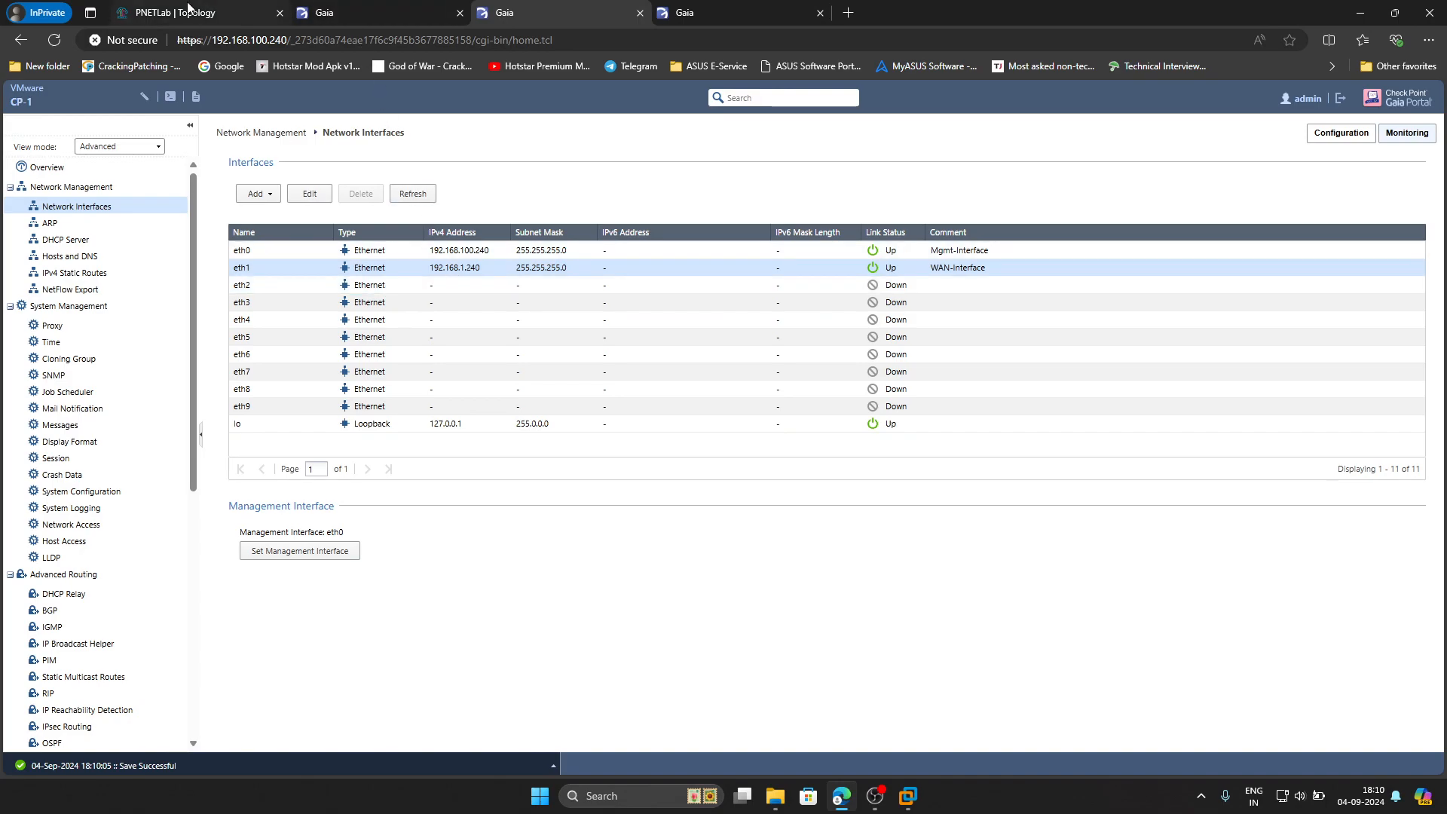
{"action": "left_click", "coordinate": [190, 12]}
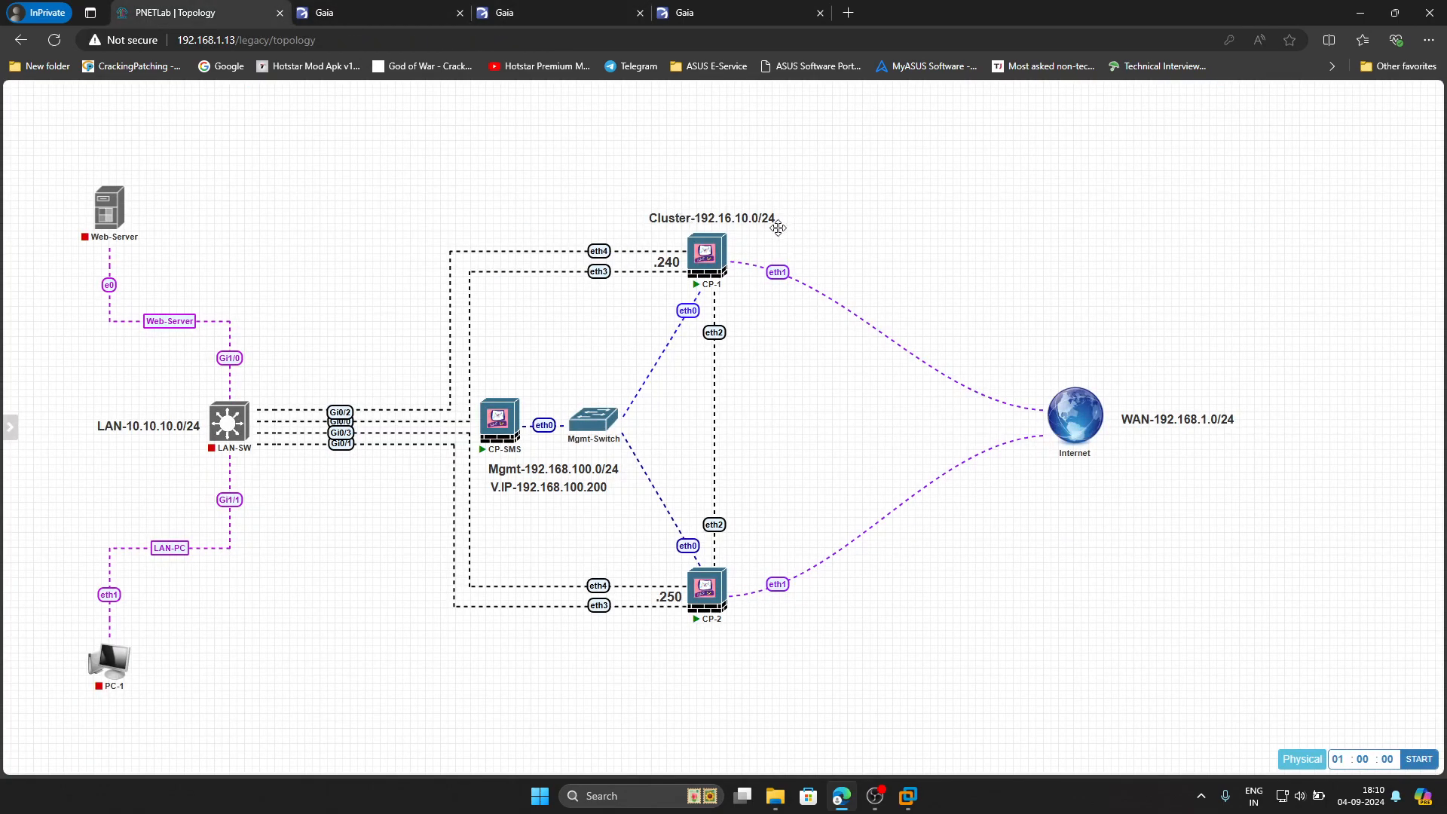
Correct the digits in the cluster label so it reads Cluster-172.16.100.0/24
{"action": "double_click", "coordinate": [717, 217]}
{"action": "key", "text": "BackSpace"}
{"action": "type", "text": "7"}
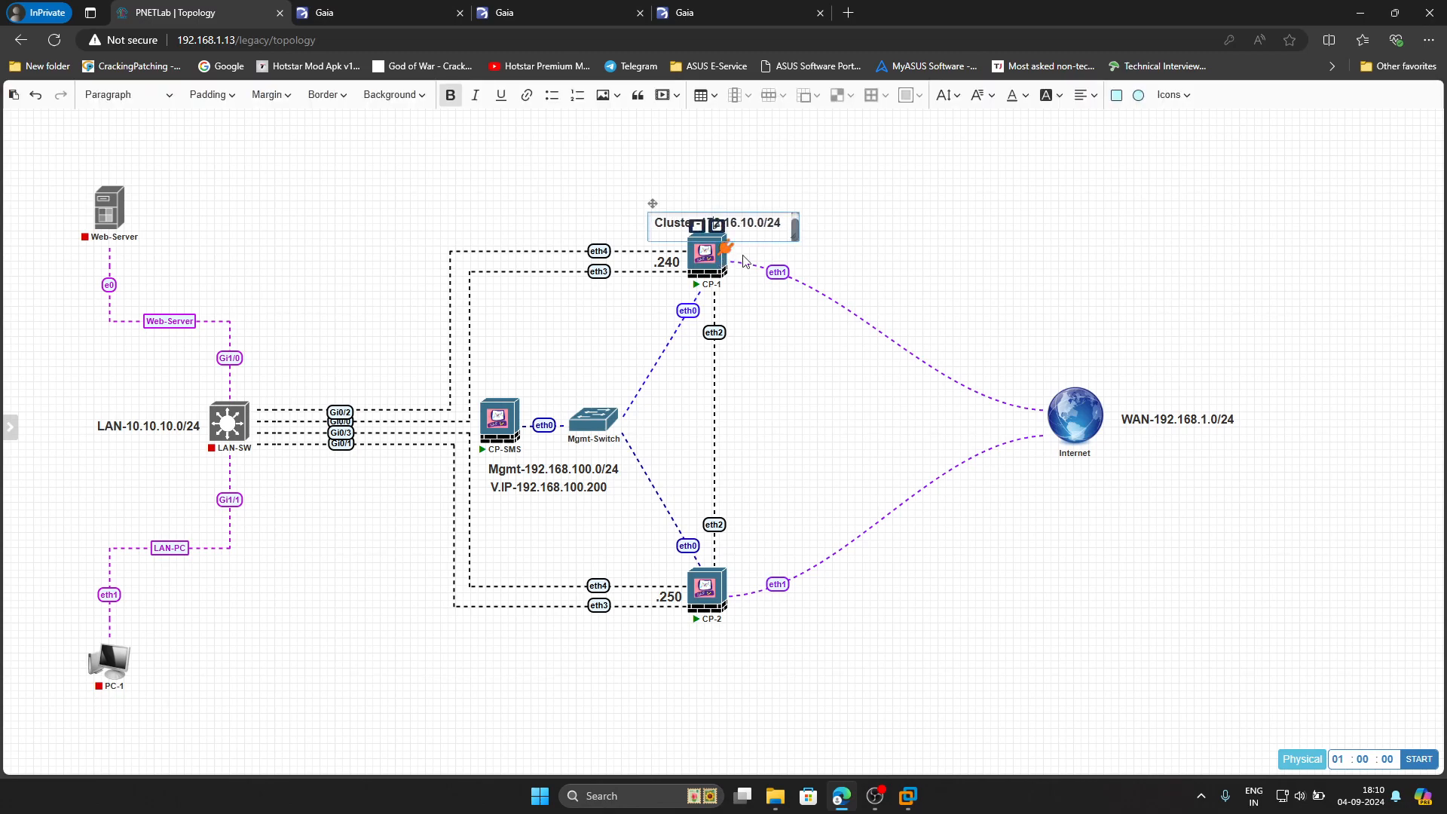
{"action": "left_click", "coordinate": [748, 223]}
{"action": "type", "text": "0"}
{"action": "left_click", "coordinate": [836, 248]}
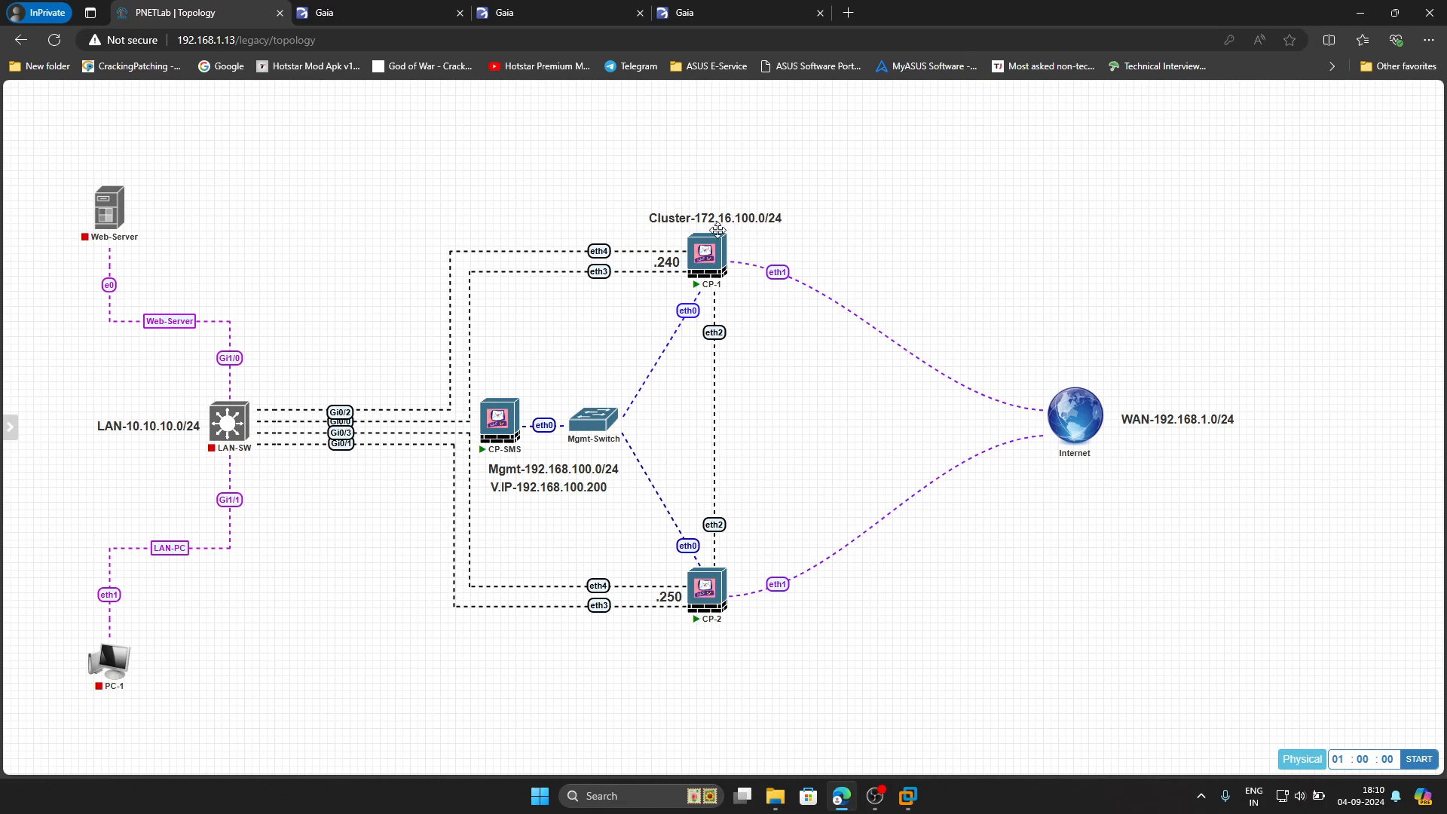
Enable eth2 with comment Cluster-Interface, IPv4 172.16.100.240 and mask 255.255.255.0
{"action": "left_click", "coordinate": [567, 21]}
{"action": "double_click", "coordinate": [395, 287]}
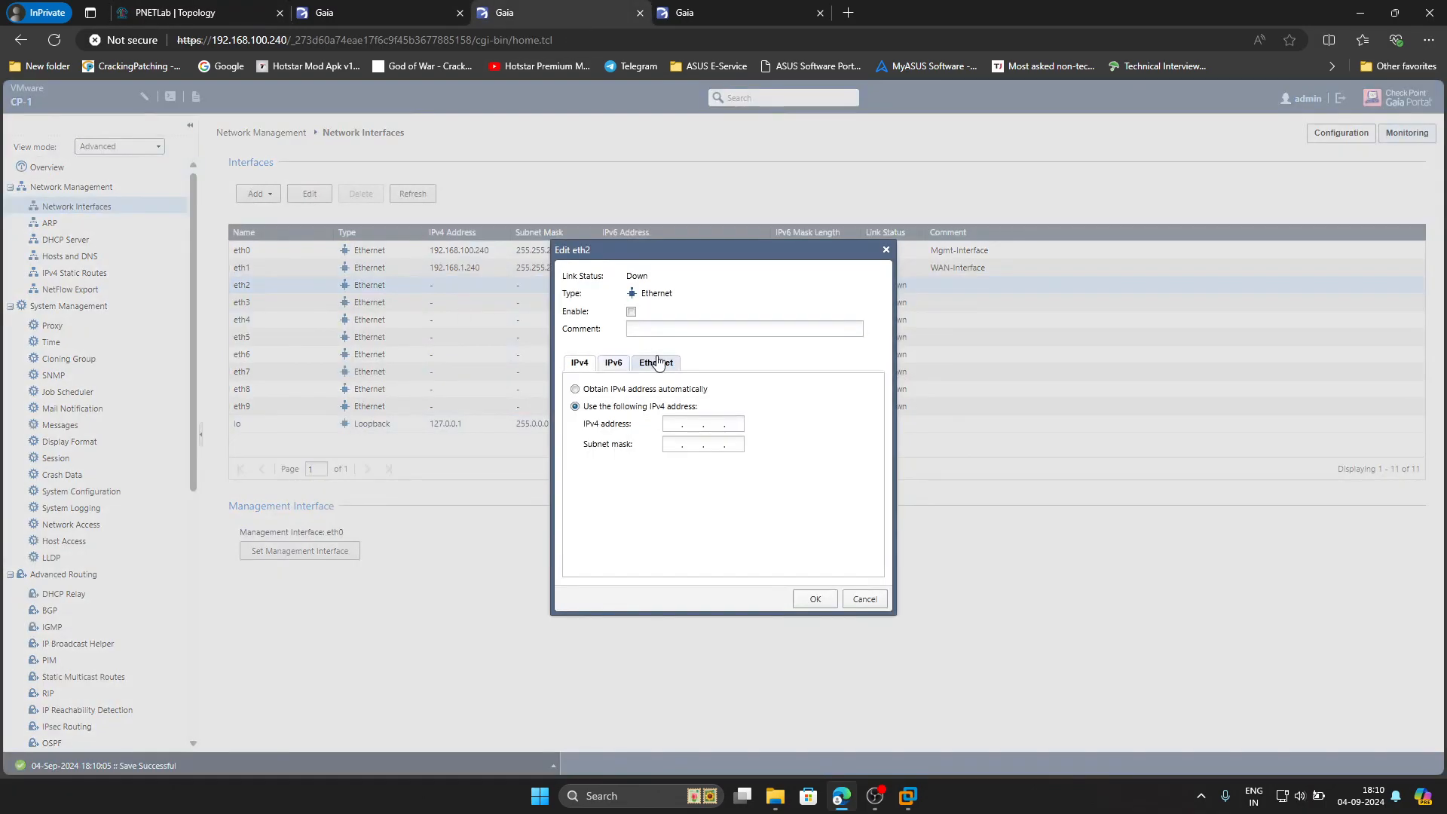
{"action": "left_click", "coordinate": [632, 313]}
{"action": "left_click", "coordinate": [644, 331]}
{"action": "left_click", "coordinate": [677, 424]}
{"action": "type", "text": "255.255.2"}
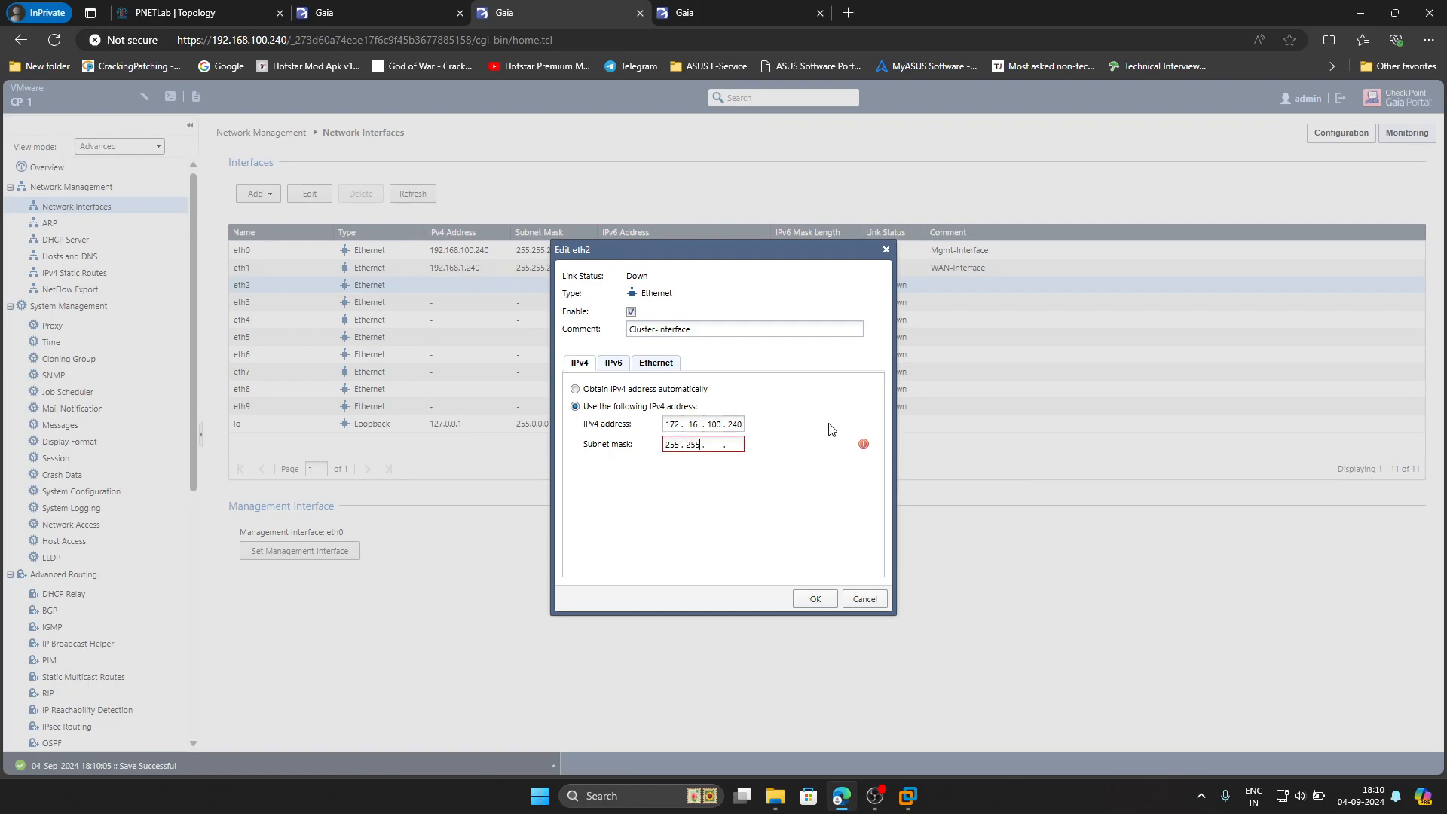
{"action": "type", "text": "55."}
{"action": "left_click", "coordinate": [815, 598]}
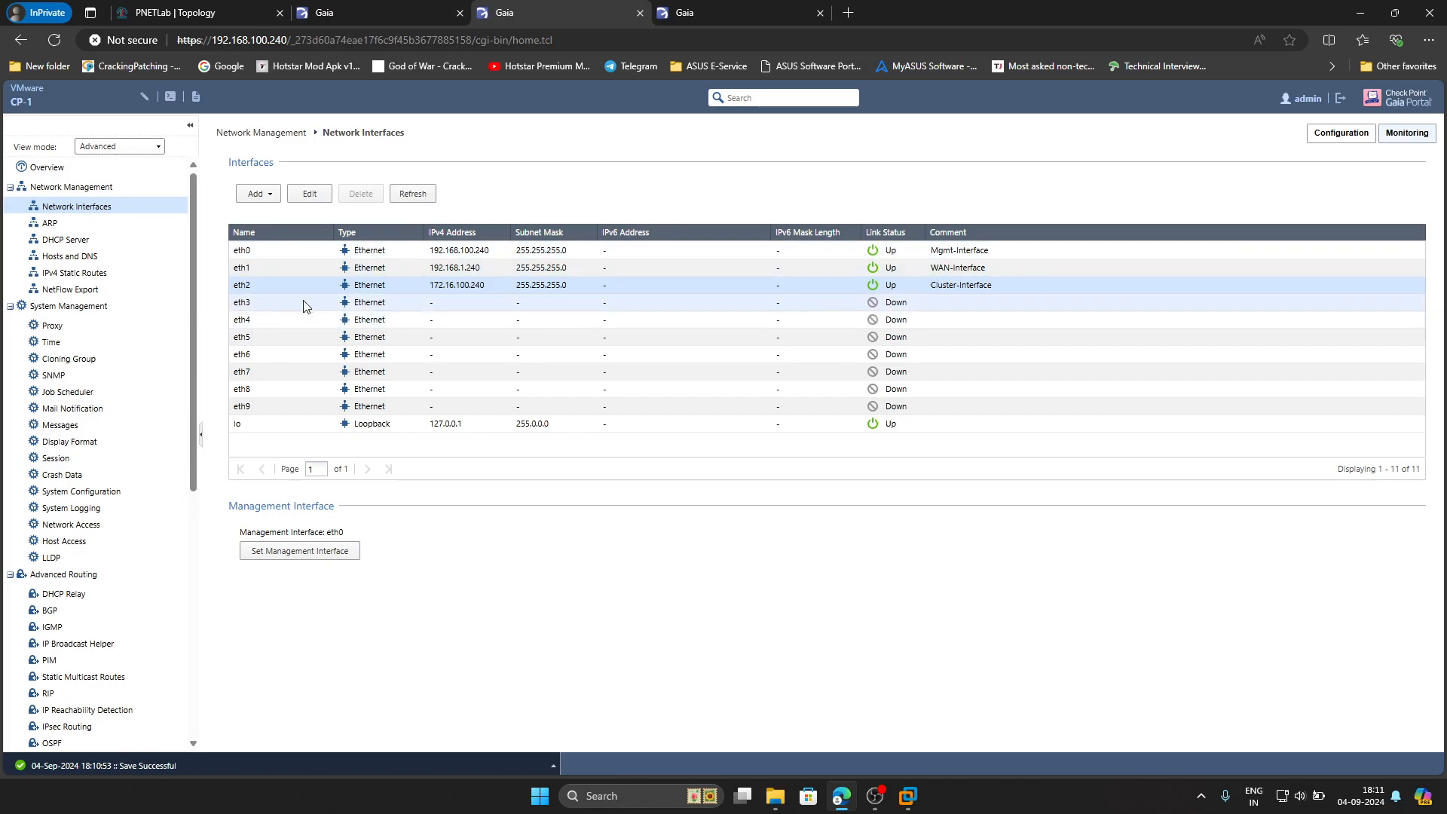
Add a bond interface commented LACP with eth3 and eth4 as members
{"action": "left_click", "coordinate": [260, 193]}
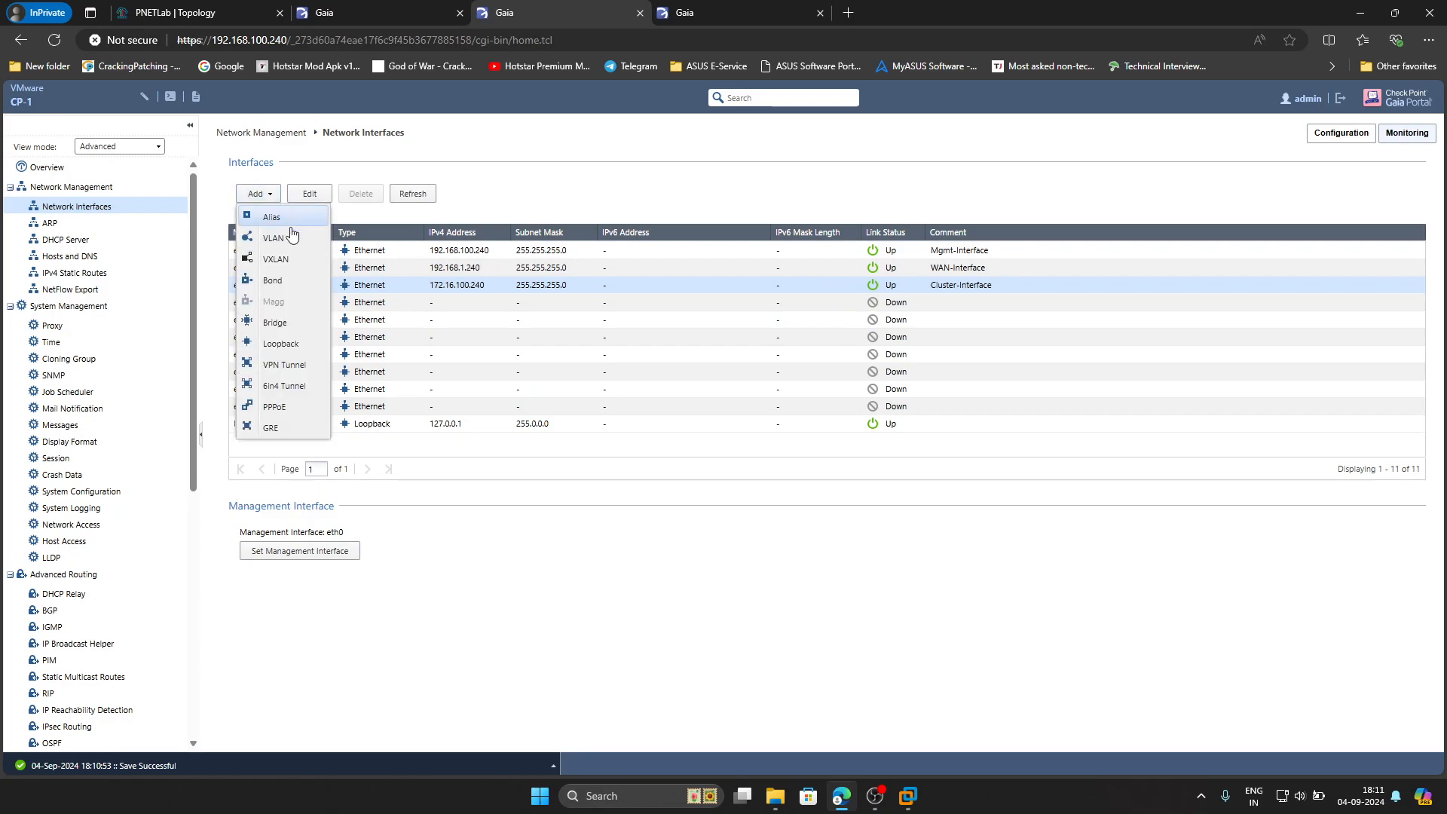
{"action": "left_click", "coordinate": [273, 281]}
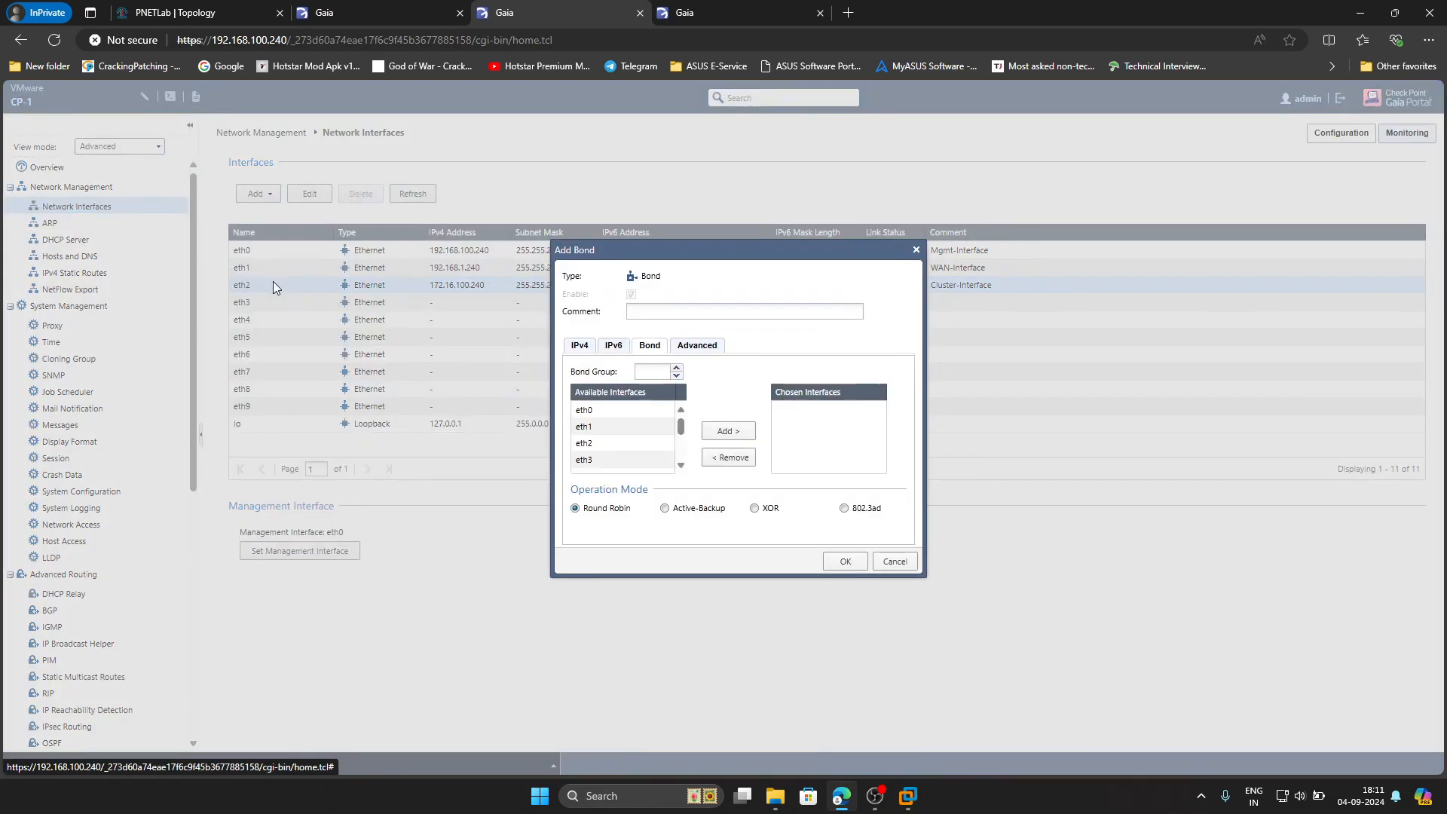
{"action": "left_click", "coordinate": [653, 369]}
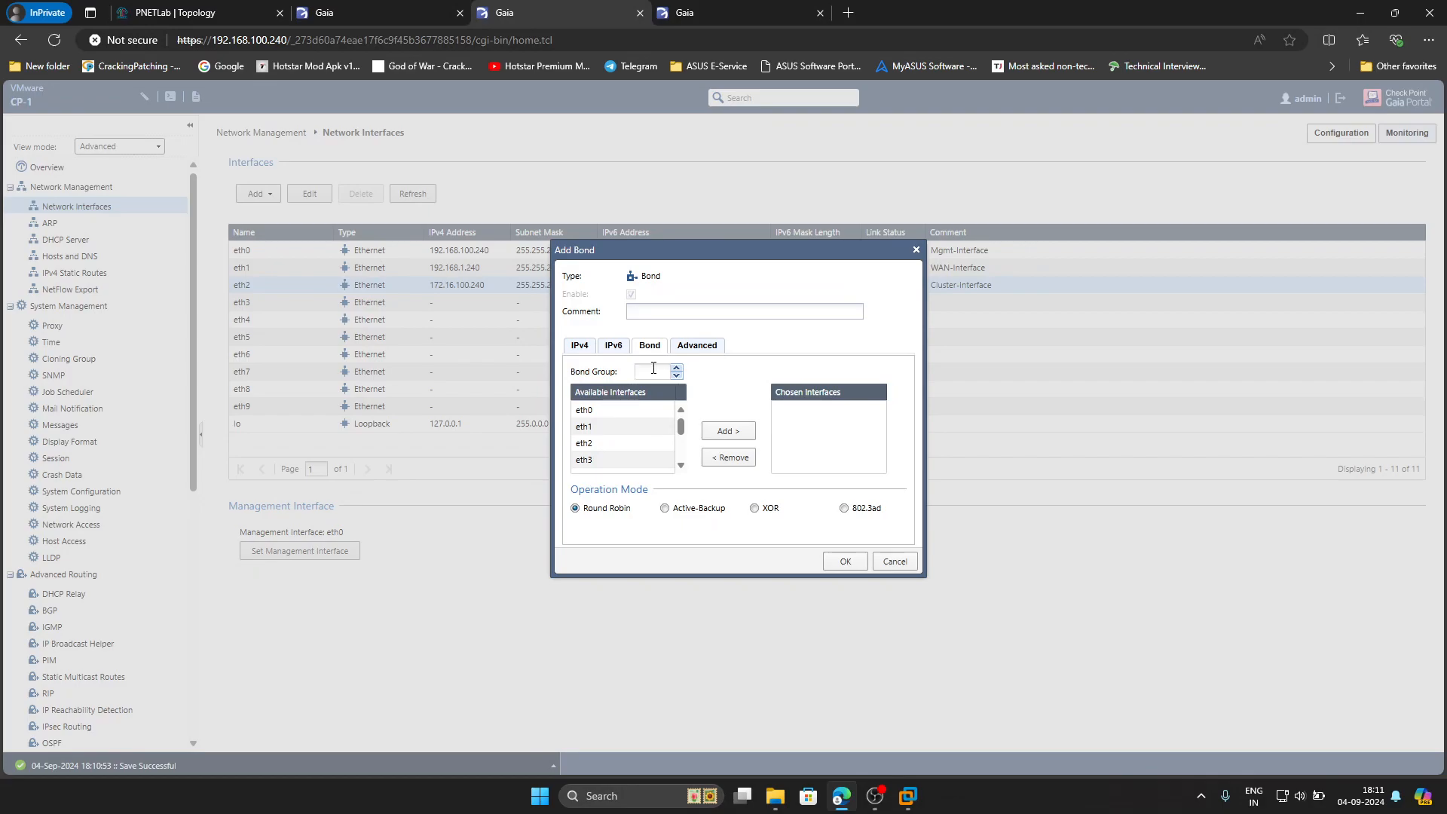
{"action": "left_click", "coordinate": [660, 315]}
{"action": "scroll", "coordinate": [612, 446], "scroll_direction": "down", "scroll_amount": 2}
{"action": "left_click", "coordinate": [612, 430]}
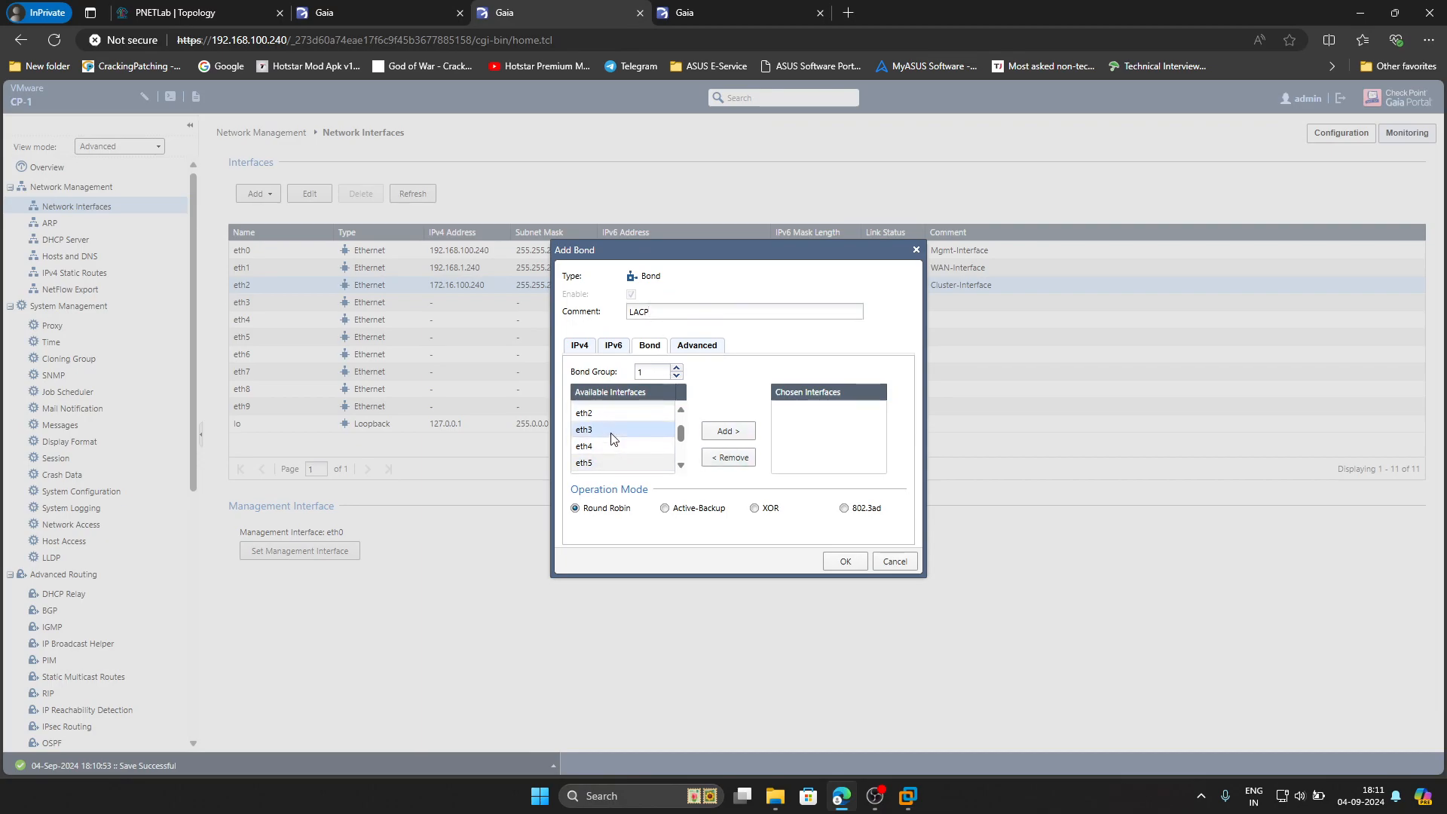
{"action": "left_click", "coordinate": [724, 431]}
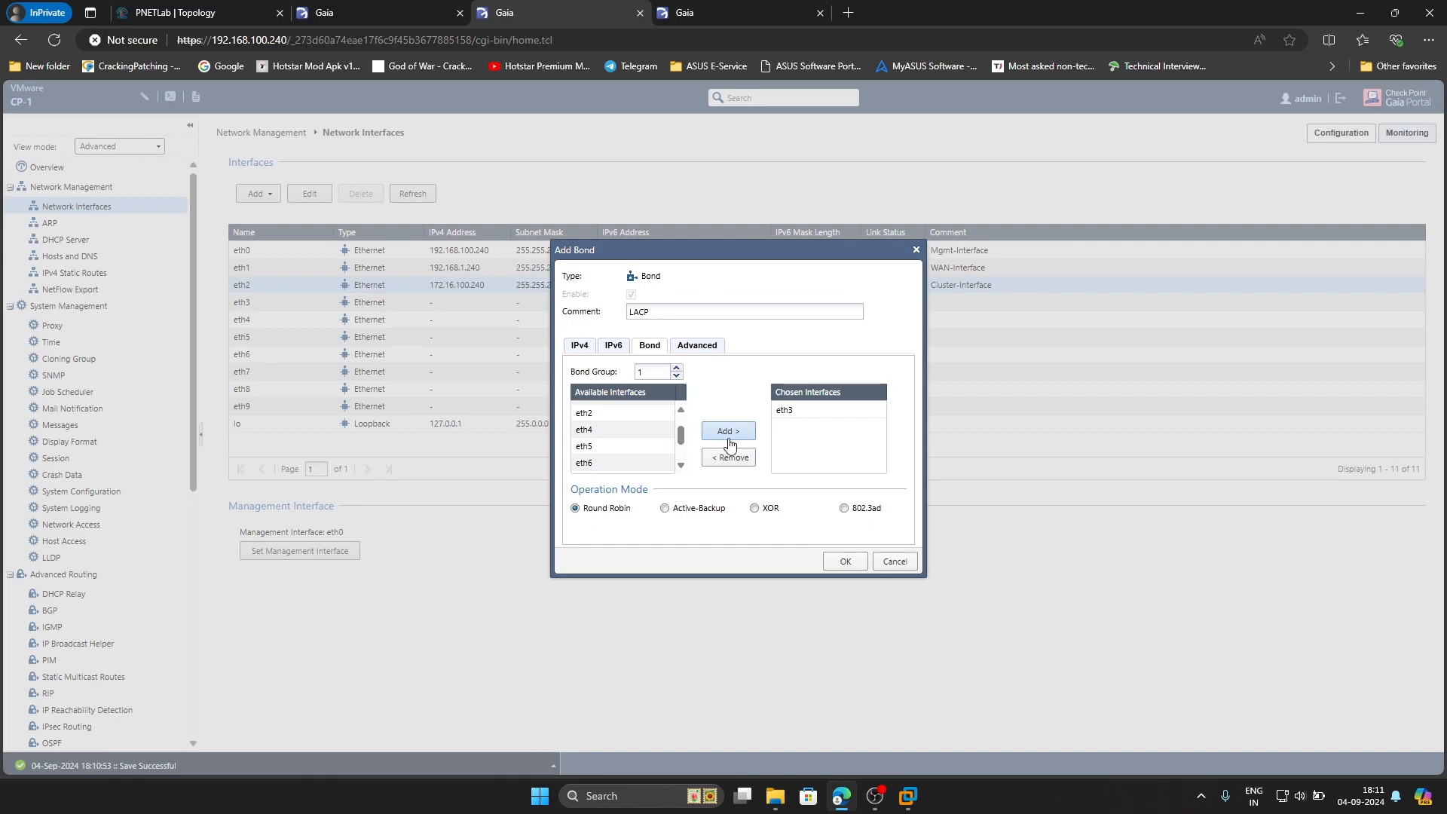
{"action": "left_click", "coordinate": [633, 430]}
{"action": "left_click", "coordinate": [734, 441]}
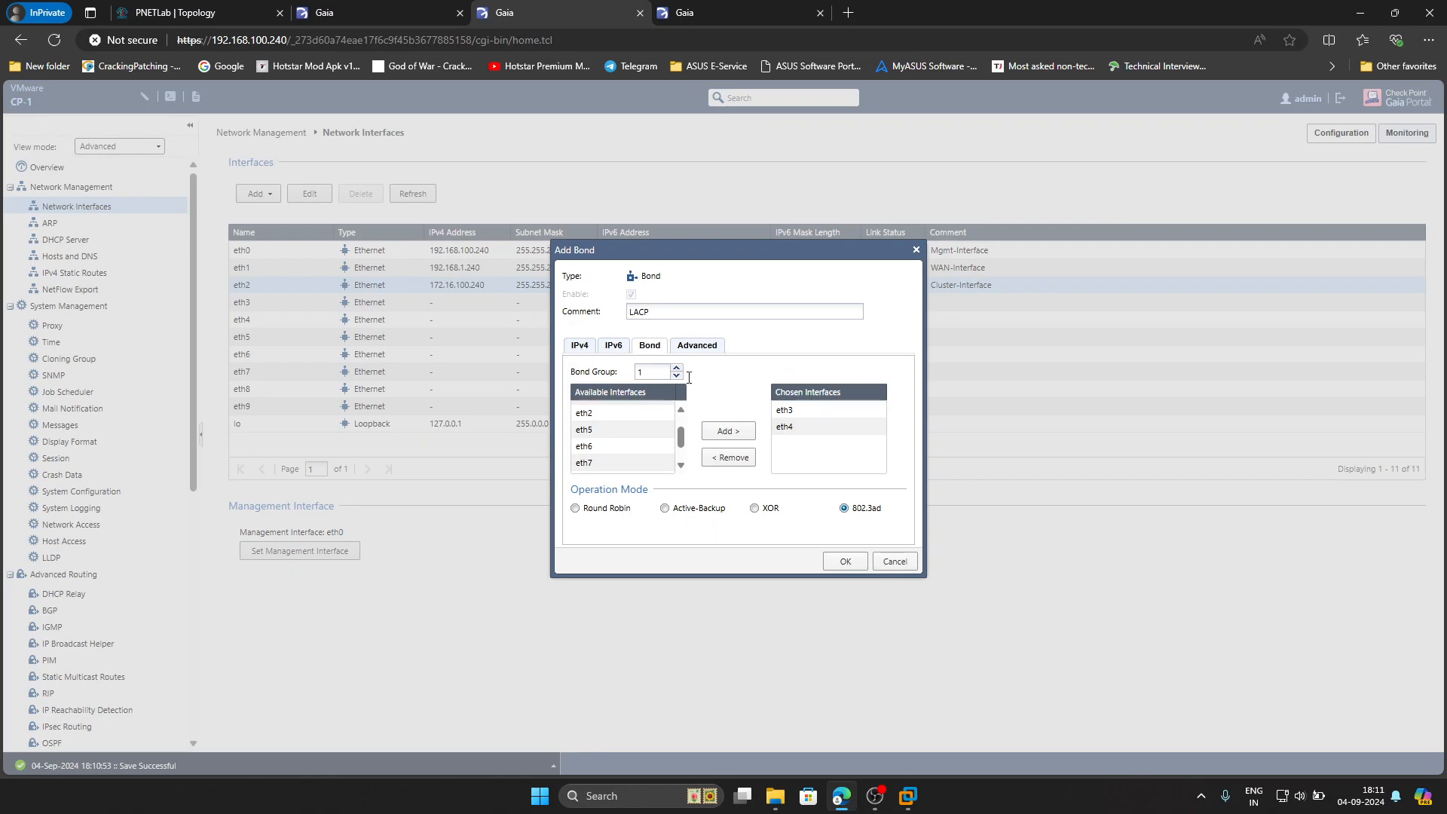
Give the bond IPv4 10.10.10.240 with mask 255.255.255.0 and create it
{"action": "left_click", "coordinate": [585, 353]}
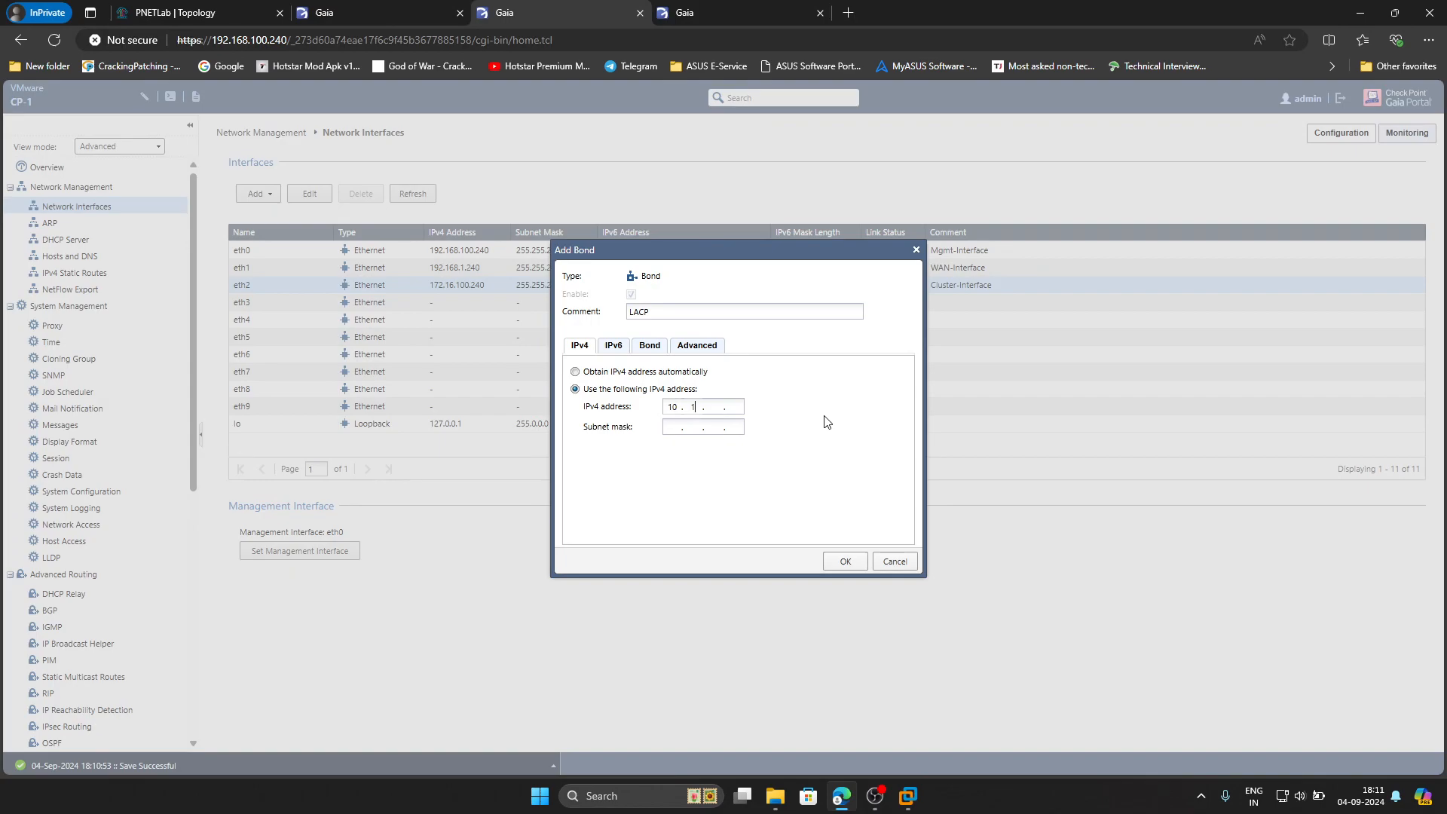
{"action": "type", "text": ".2255.255.255."}
{"action": "left_click", "coordinate": [846, 562]}
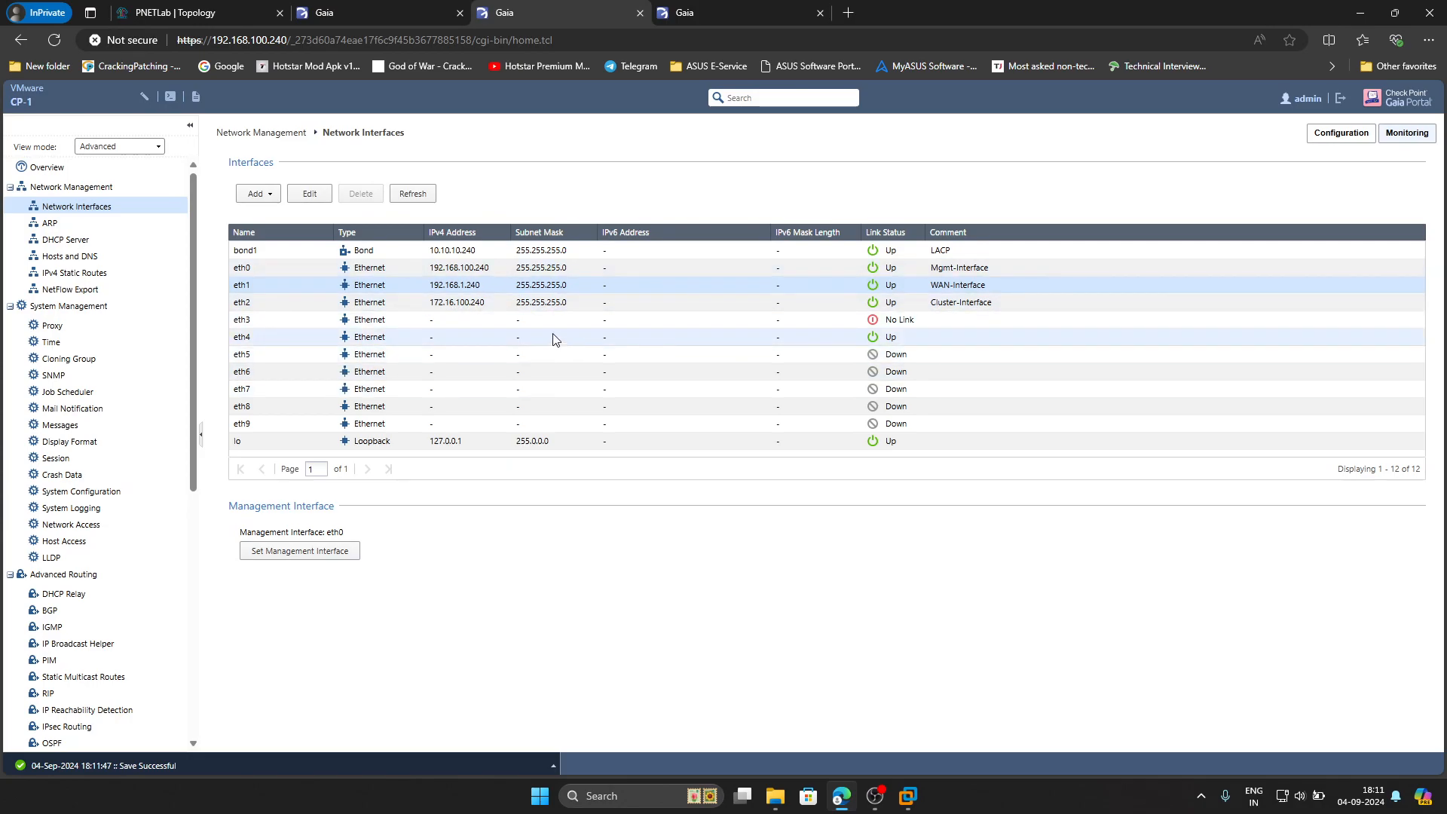
Start the LAN-SW switch node in the PNETLab topology
{"action": "left_click", "coordinate": [197, 13]}
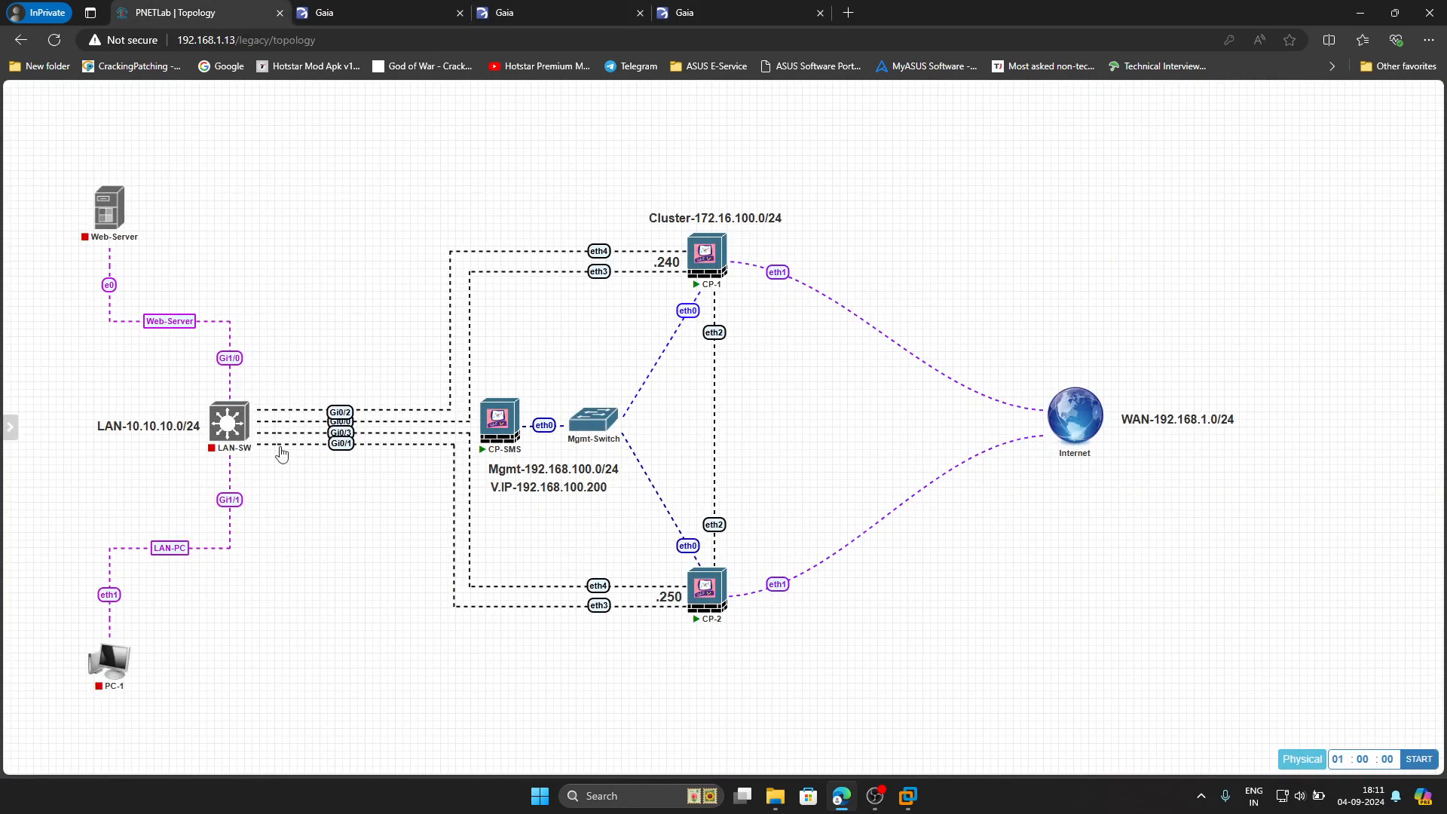
{"action": "left_click", "coordinate": [218, 395]}
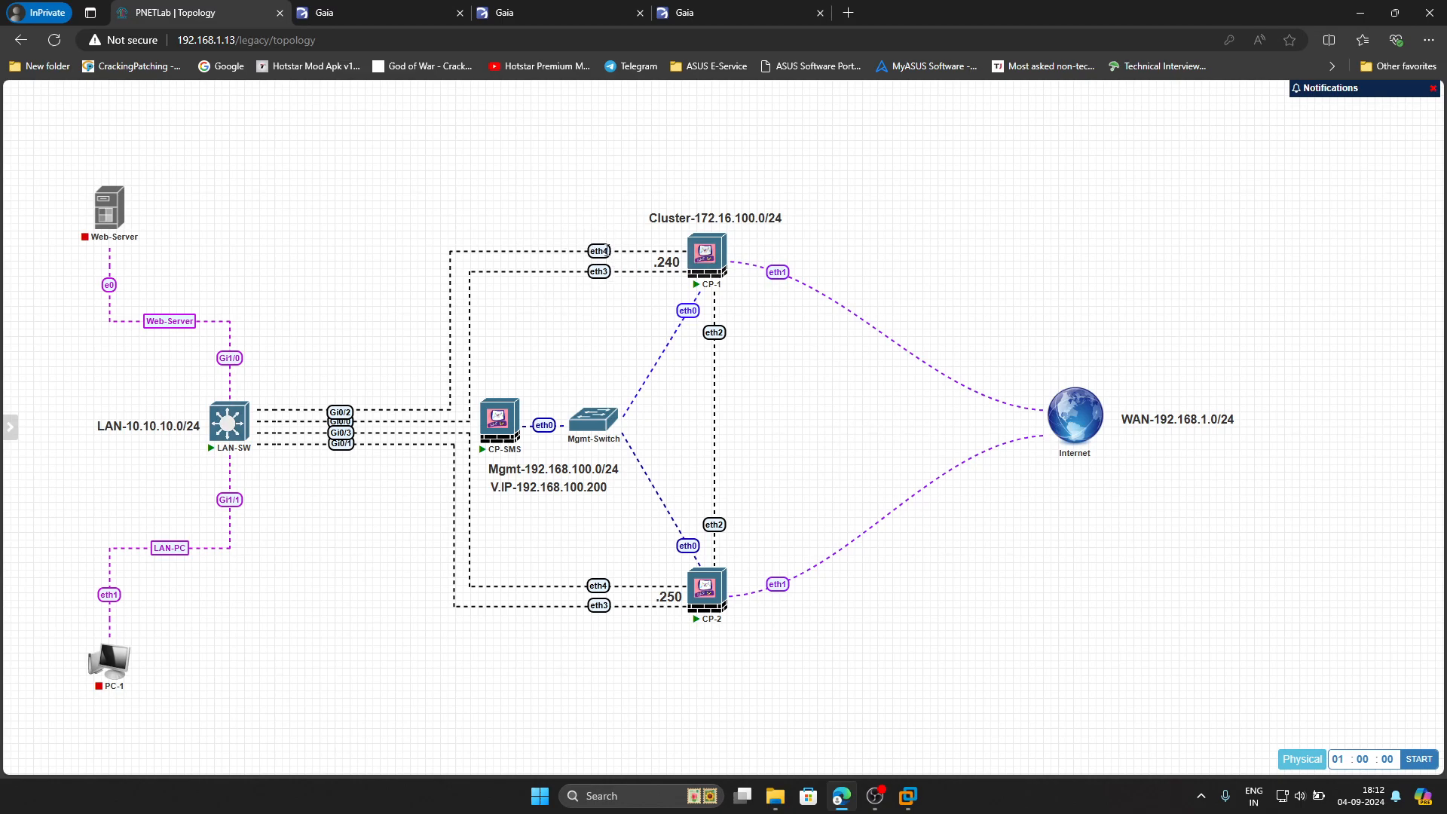
{"action": "key", "text": "ctrl+3"}
Reload CP-1's portal and take over the configuration lock
{"action": "left_click", "coordinate": [62, 44]}
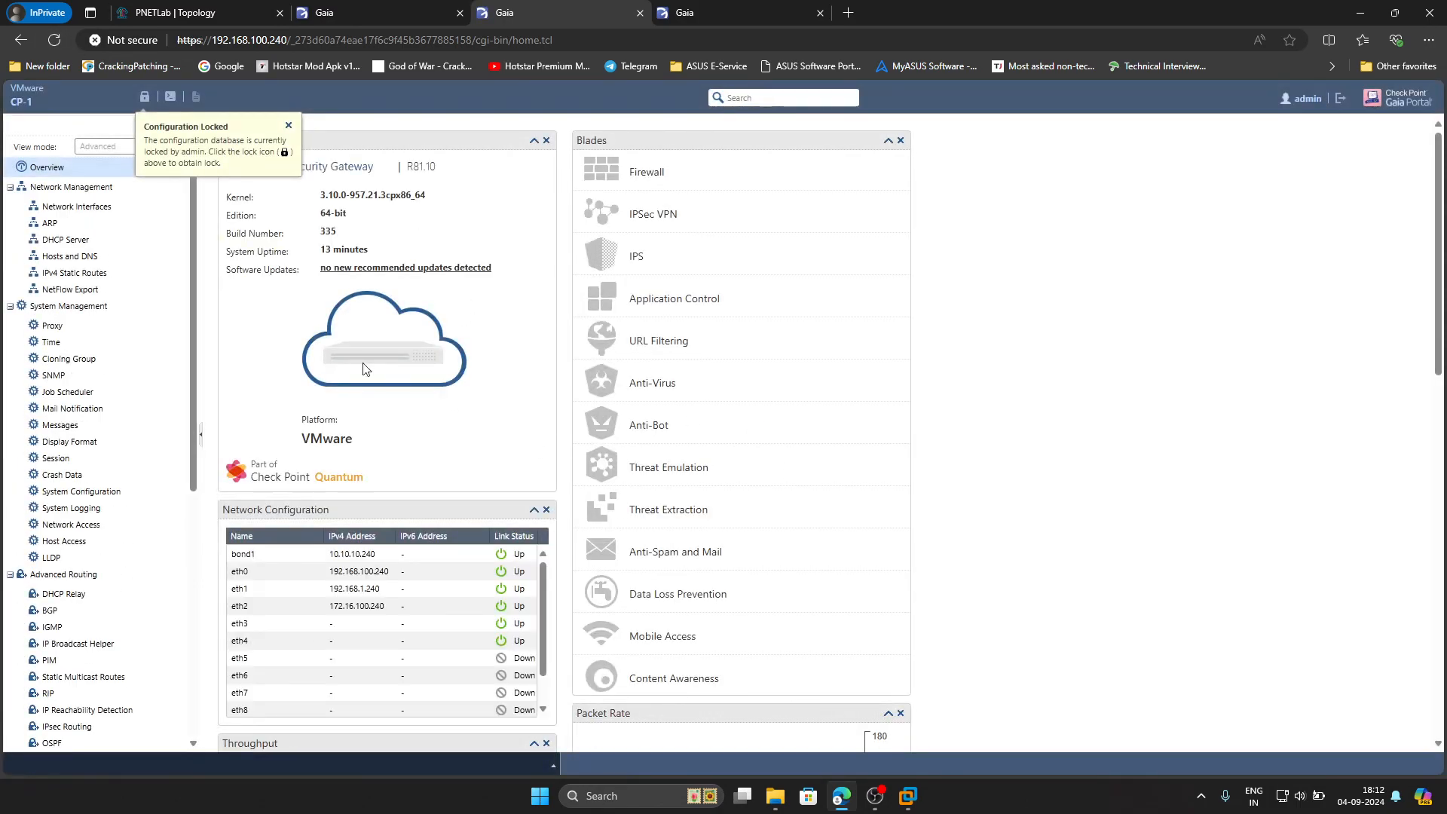
{"action": "left_click", "coordinate": [144, 97]}
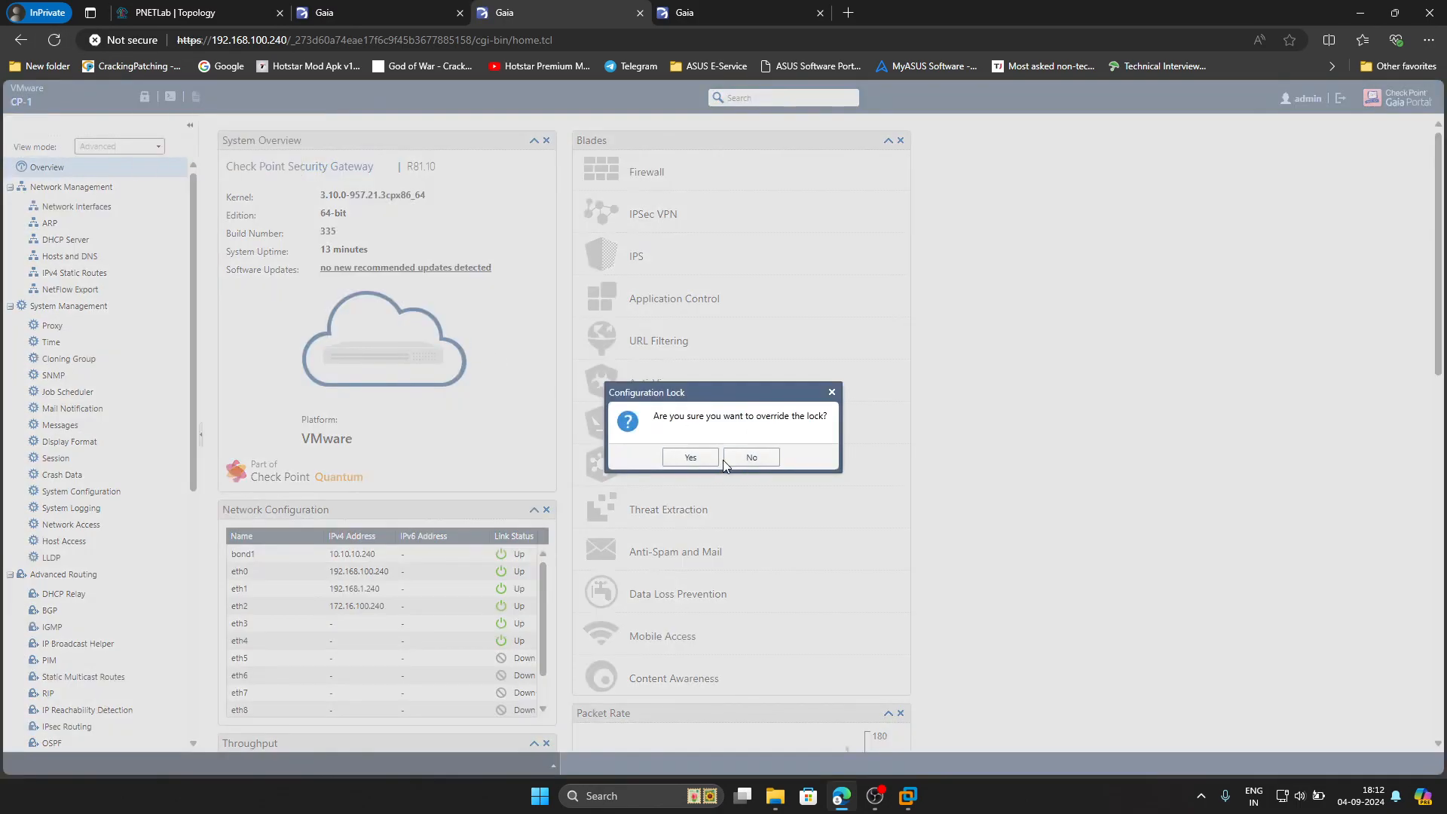
{"action": "left_click", "coordinate": [671, 457]}
{"action": "left_click", "coordinate": [94, 208]}
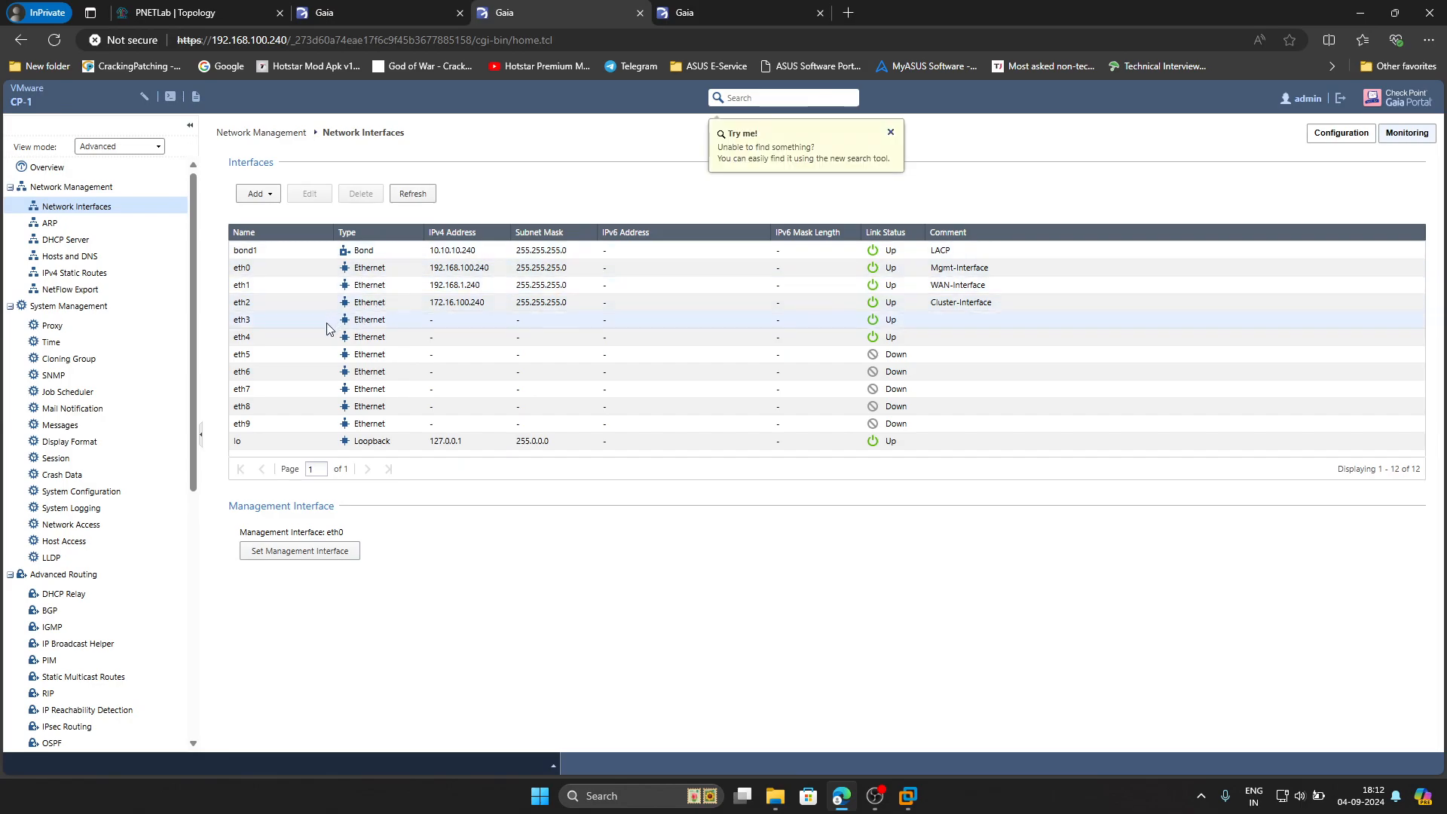
Enable ping on CP-1's default route and set gateway 192.168.1.1 to priority 1
{"action": "left_click", "coordinate": [76, 273]}
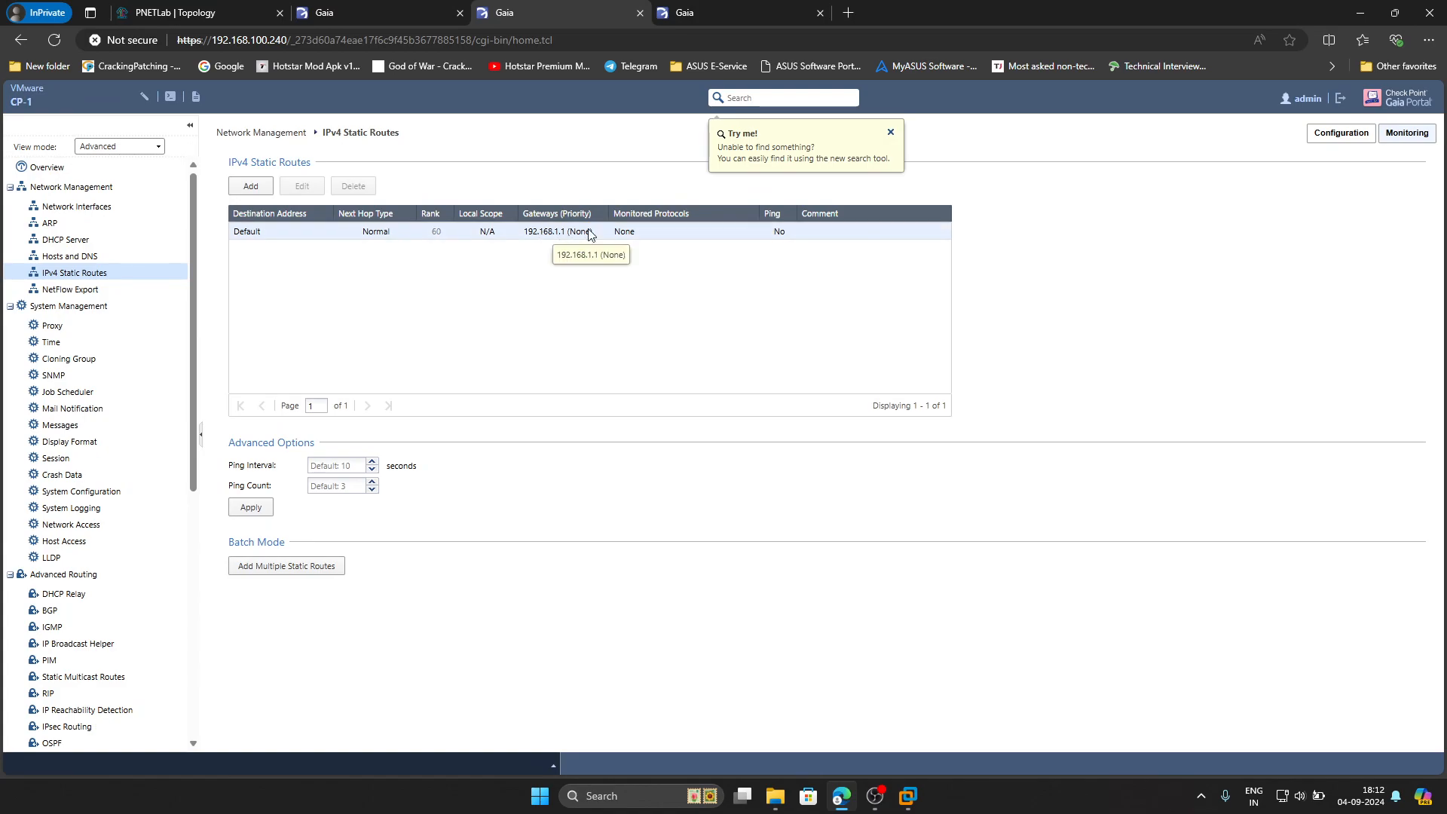
{"action": "double_click", "coordinate": [530, 234]}
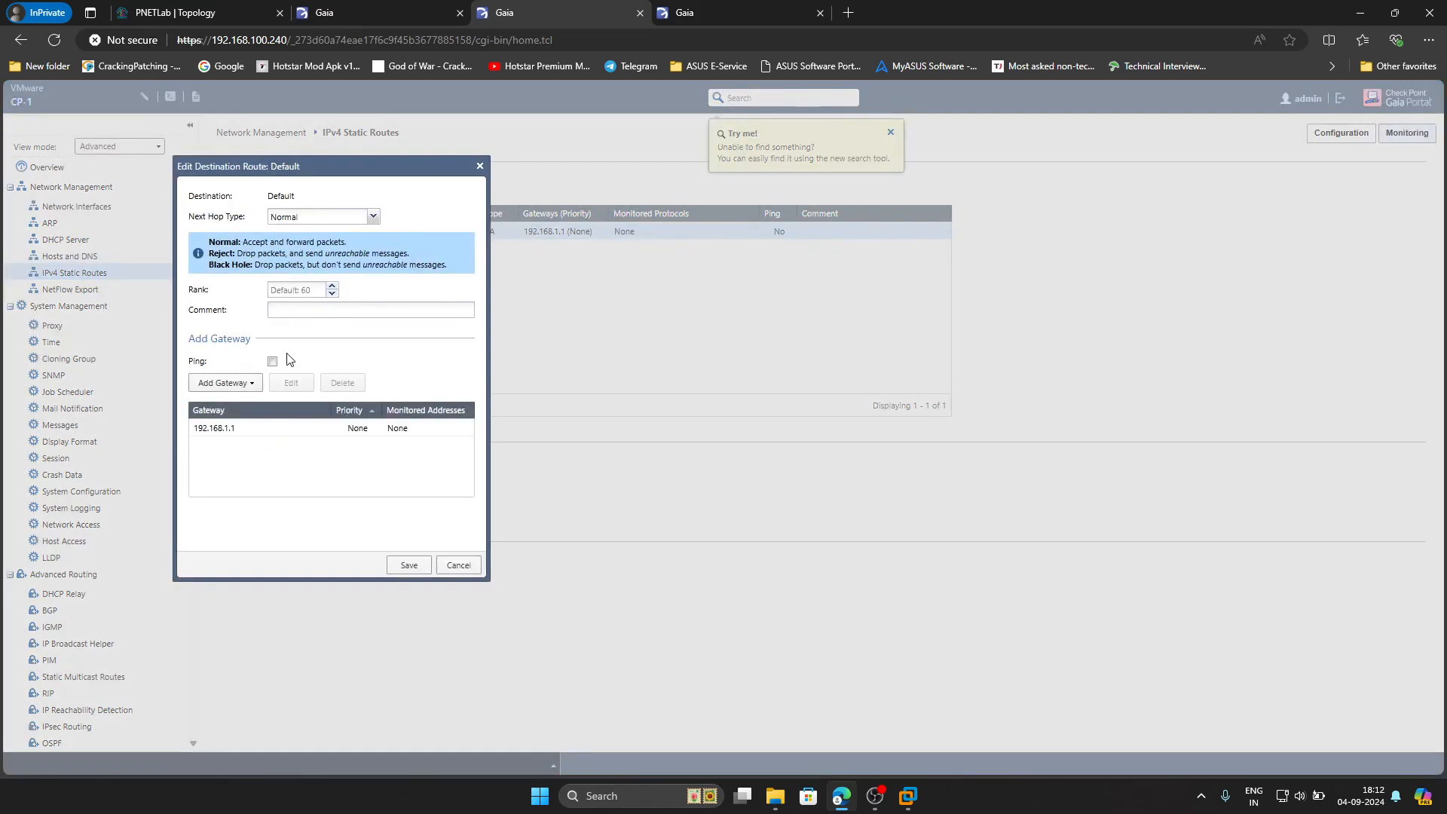
{"action": "left_click", "coordinate": [273, 362]}
{"action": "double_click", "coordinate": [303, 434]}
{"action": "left_click", "coordinate": [408, 304]}
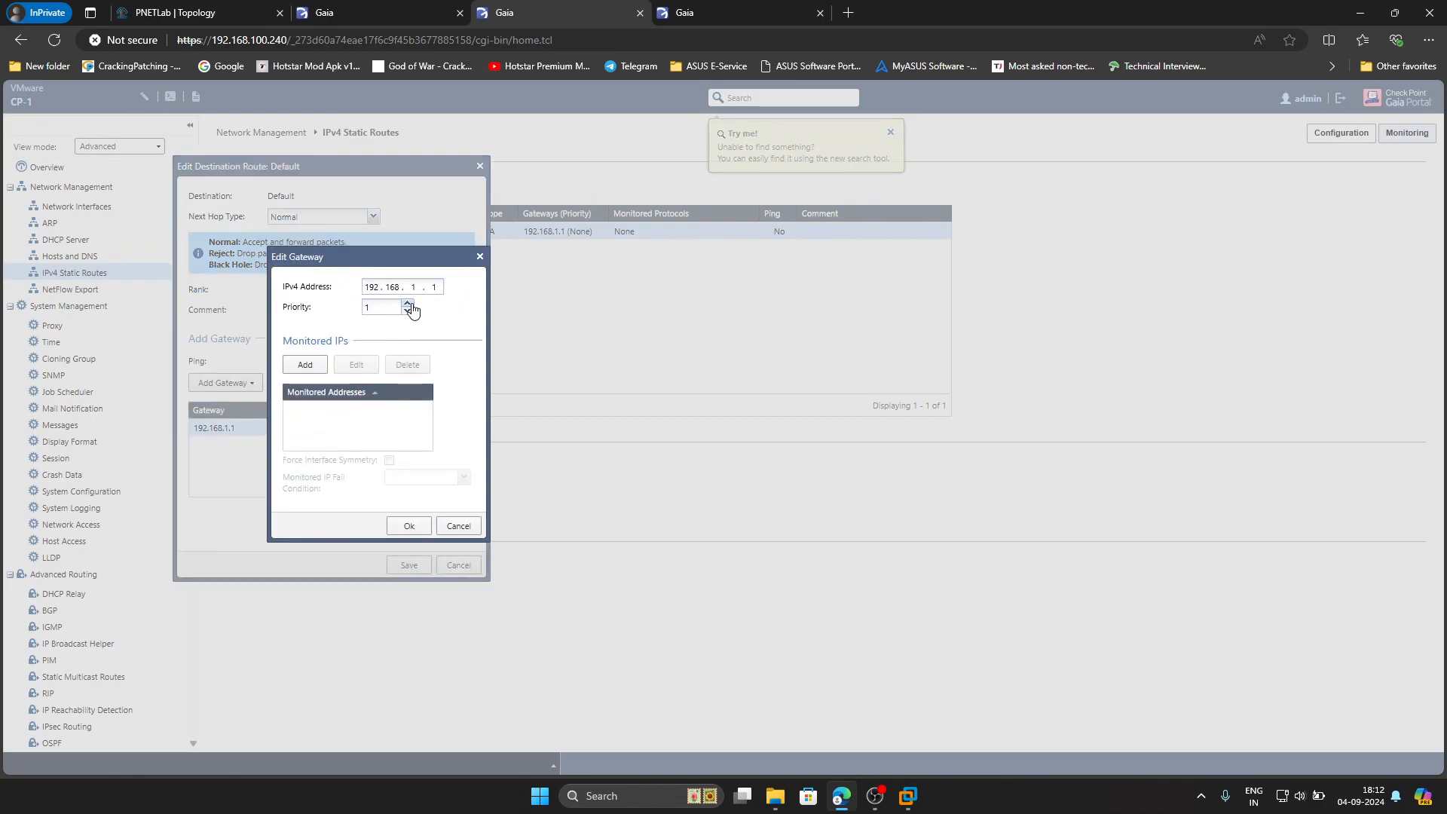
{"action": "left_click", "coordinate": [409, 527]}
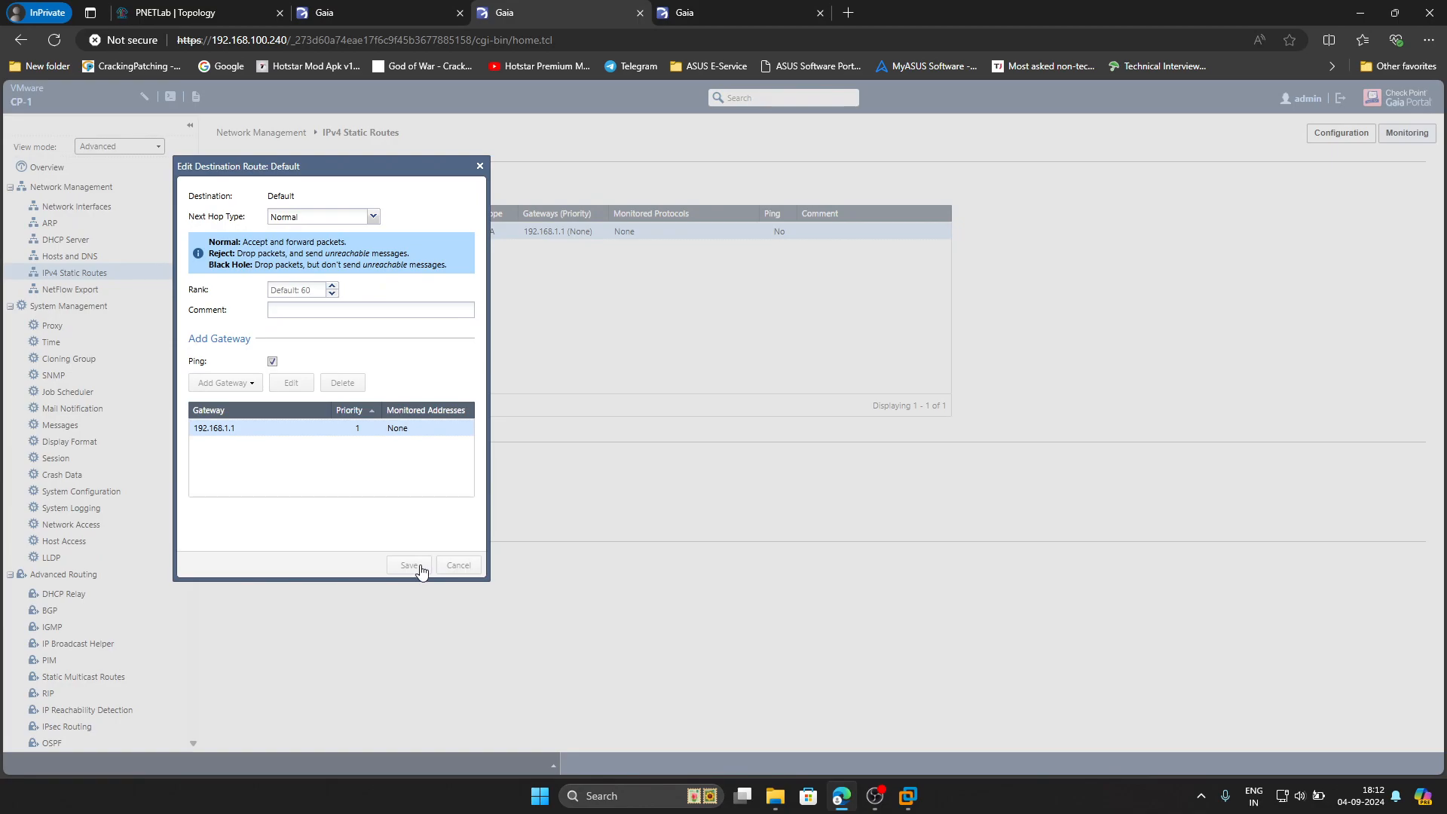
{"action": "left_click", "coordinate": [420, 569]}
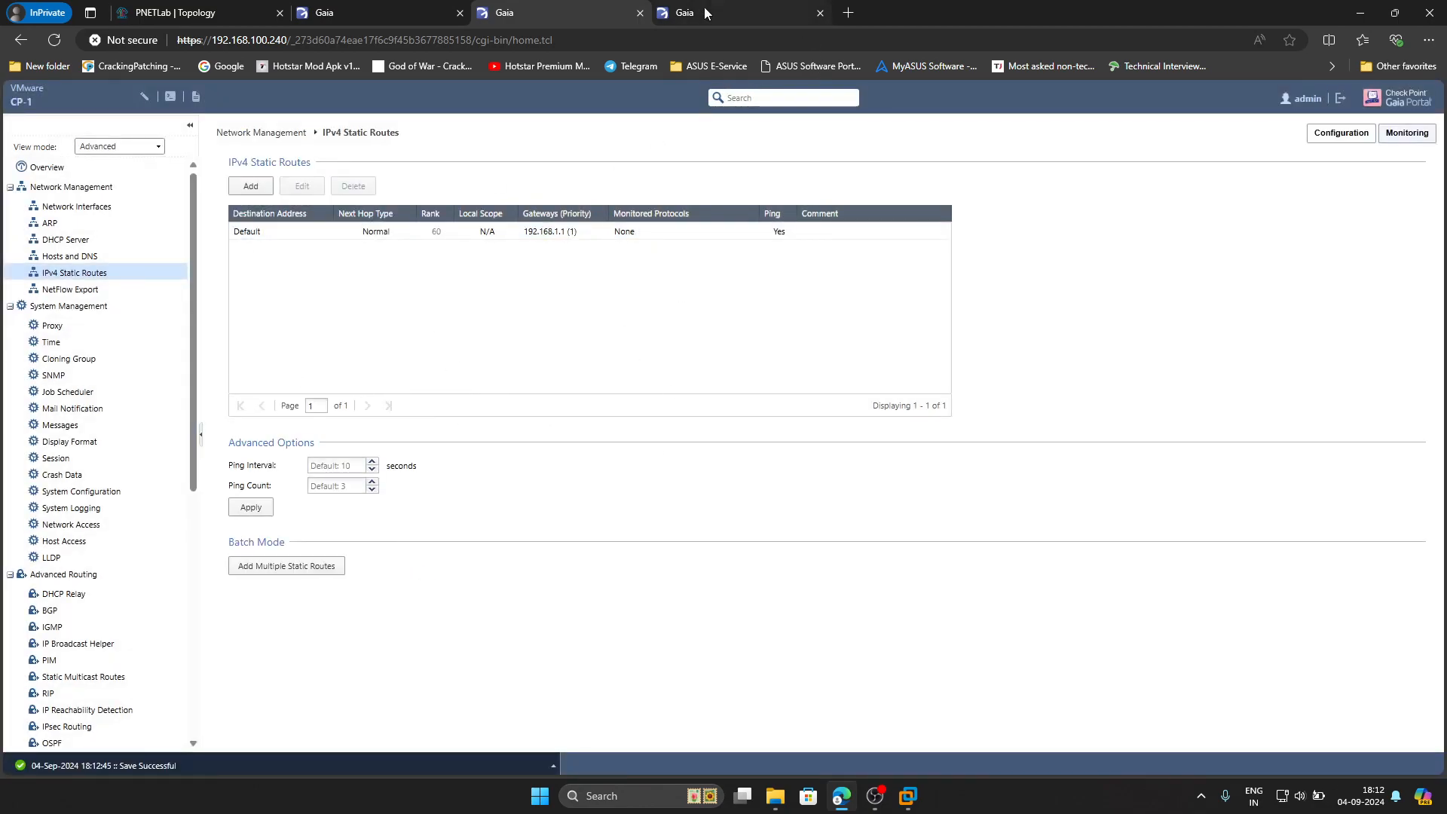
{"action": "left_click", "coordinate": [76, 206]}
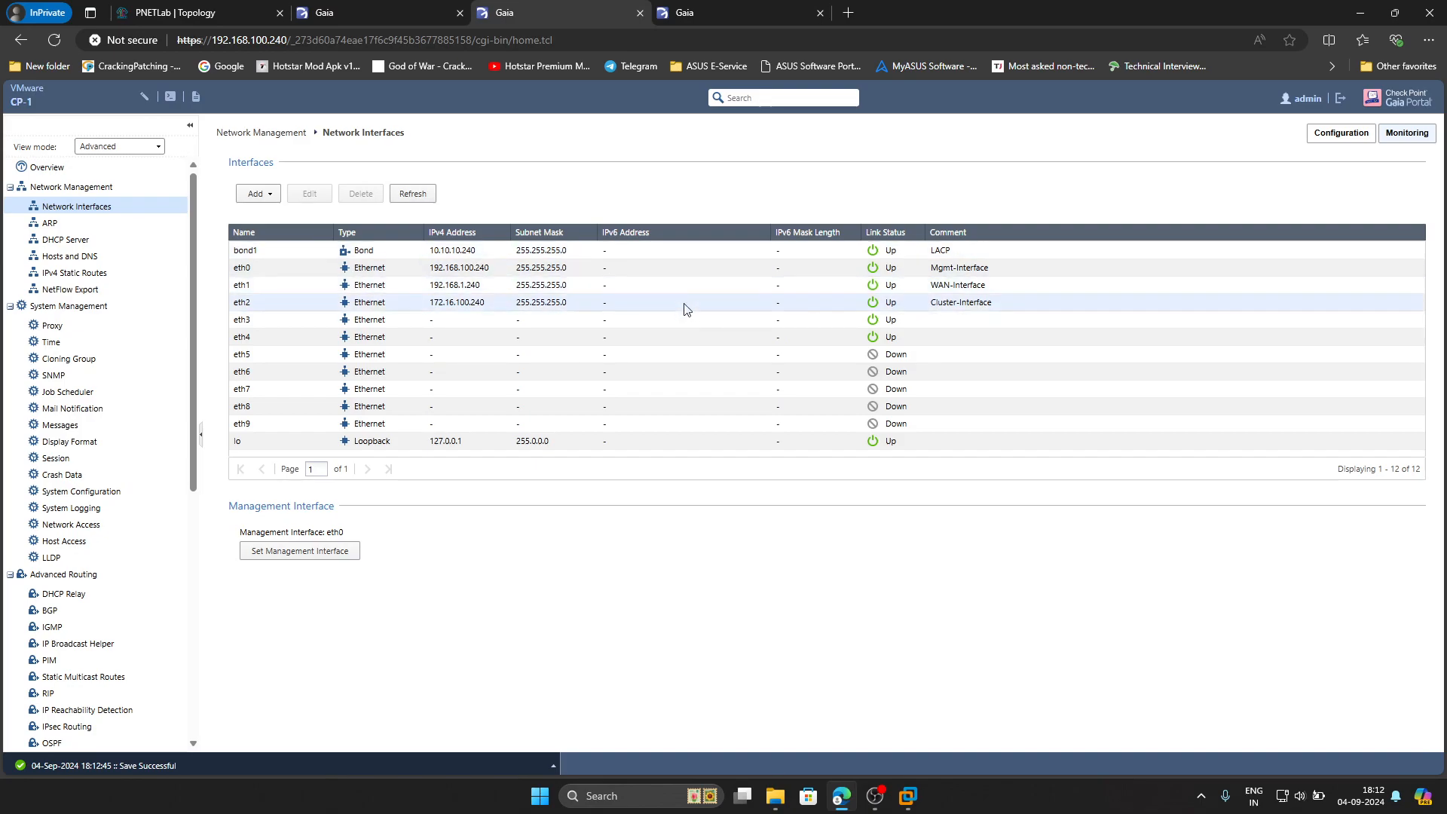
Log in to CP-2's Gaia Portal at 192.168.100.250 and show its network interfaces
{"action": "left_click", "coordinate": [697, 15]}
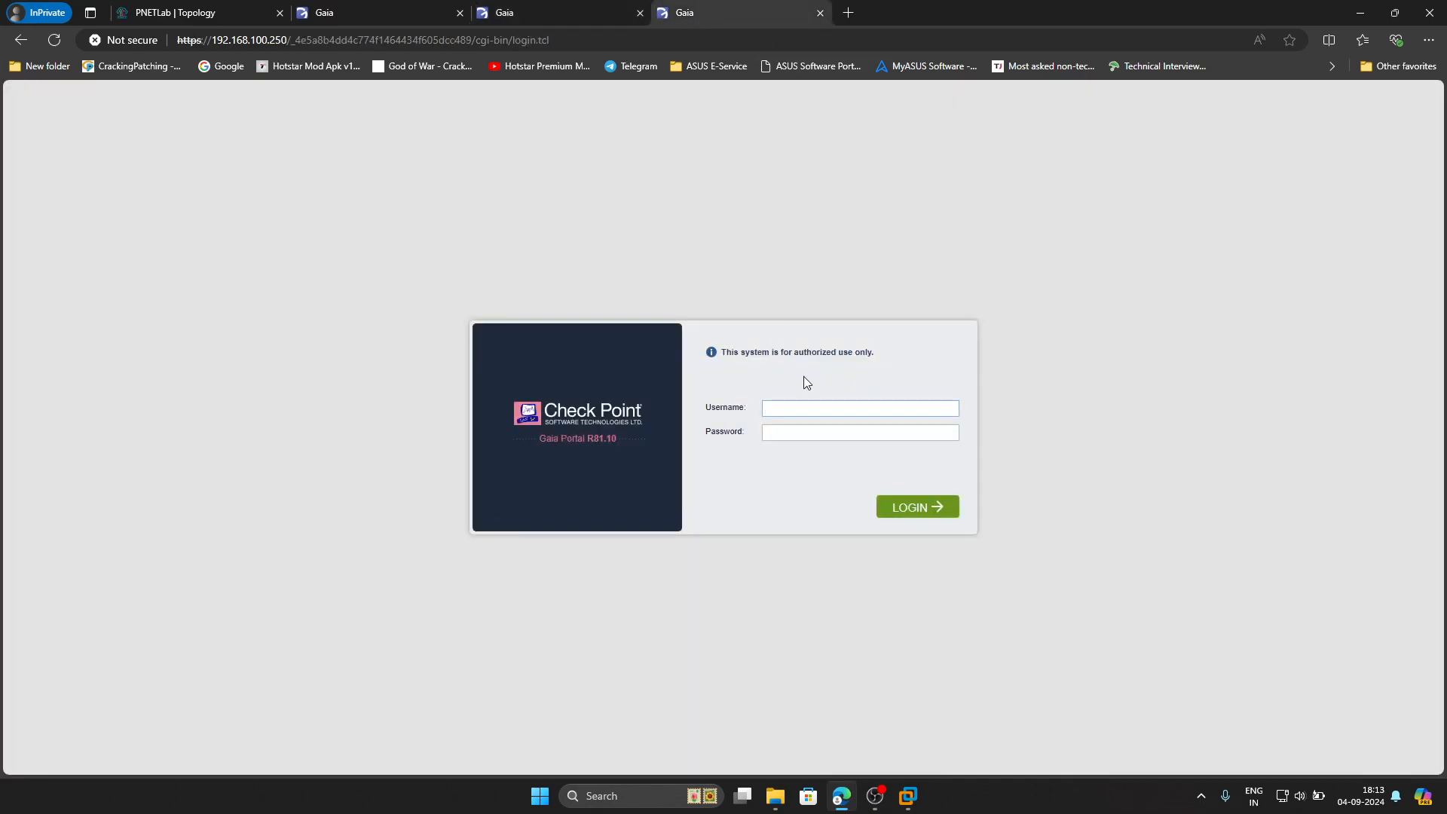
{"action": "key", "text": "Tab"}
{"action": "type", "text": "••••••••"}
{"action": "key", "text": "Return"}
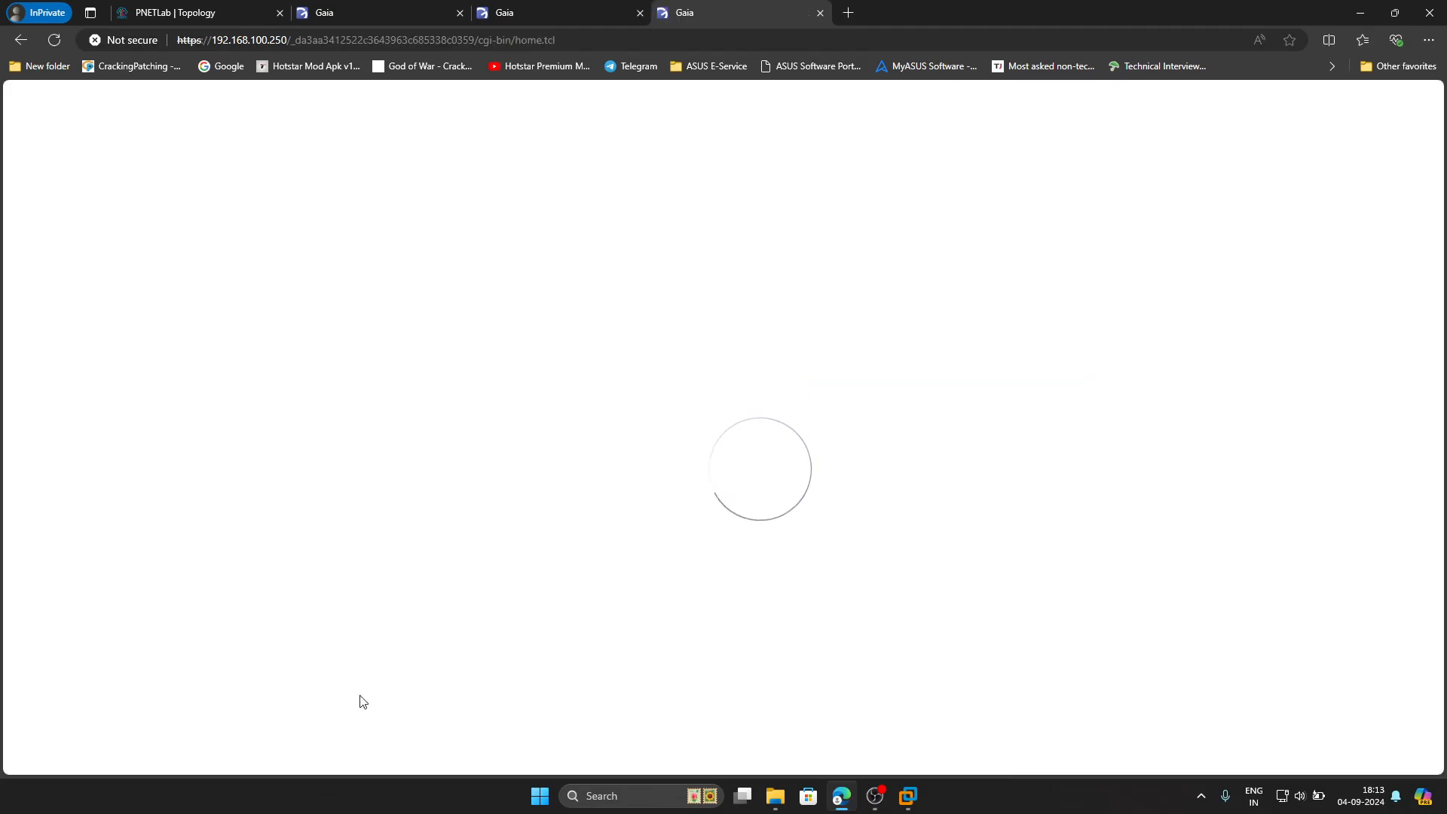
{"action": "left_click", "coordinate": [75, 207]}
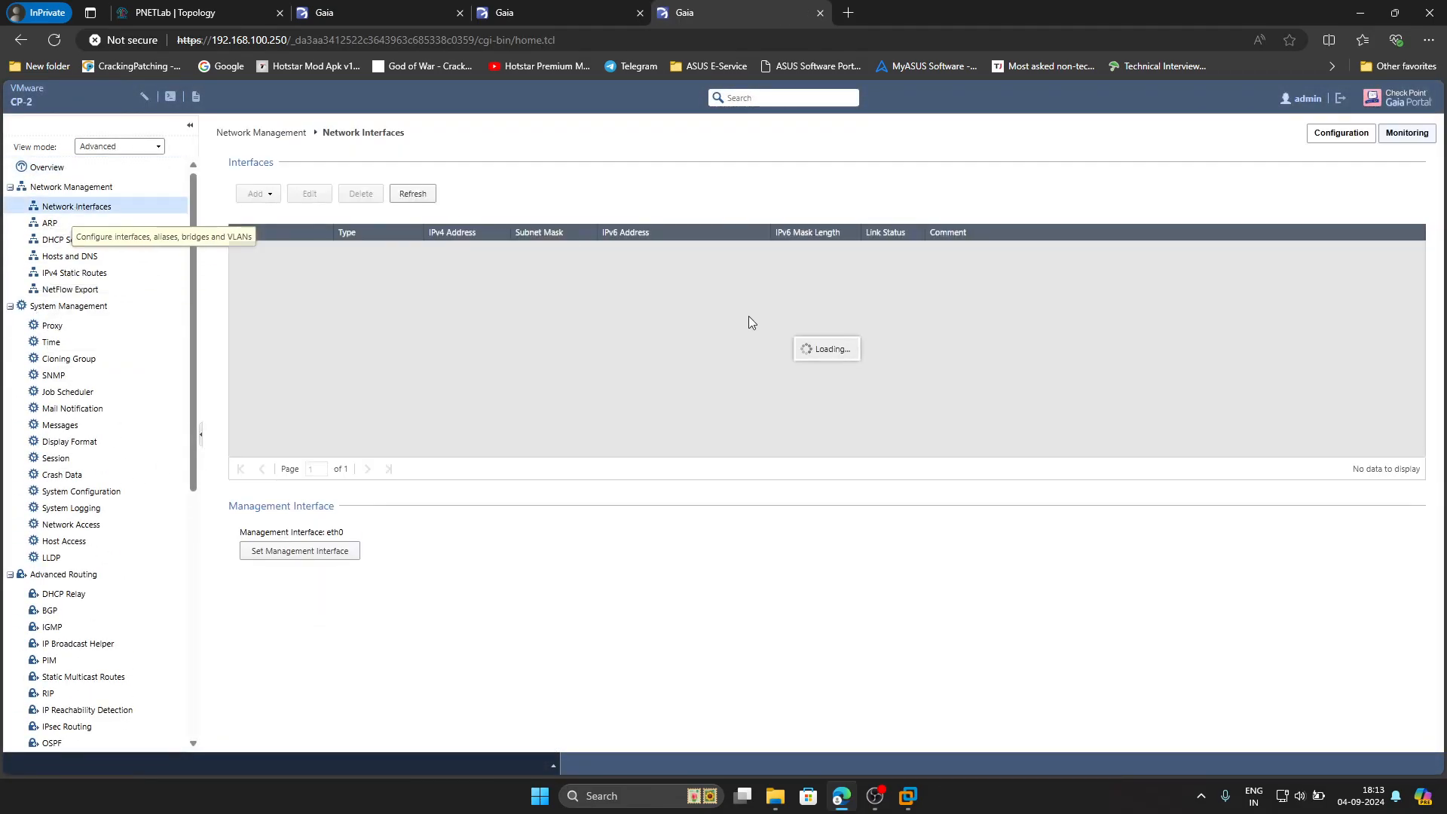
Add the comment Mgmt-Interface to CP-2's eth0, accepting the connected-interface warning
{"action": "double_click", "coordinate": [521, 251]}
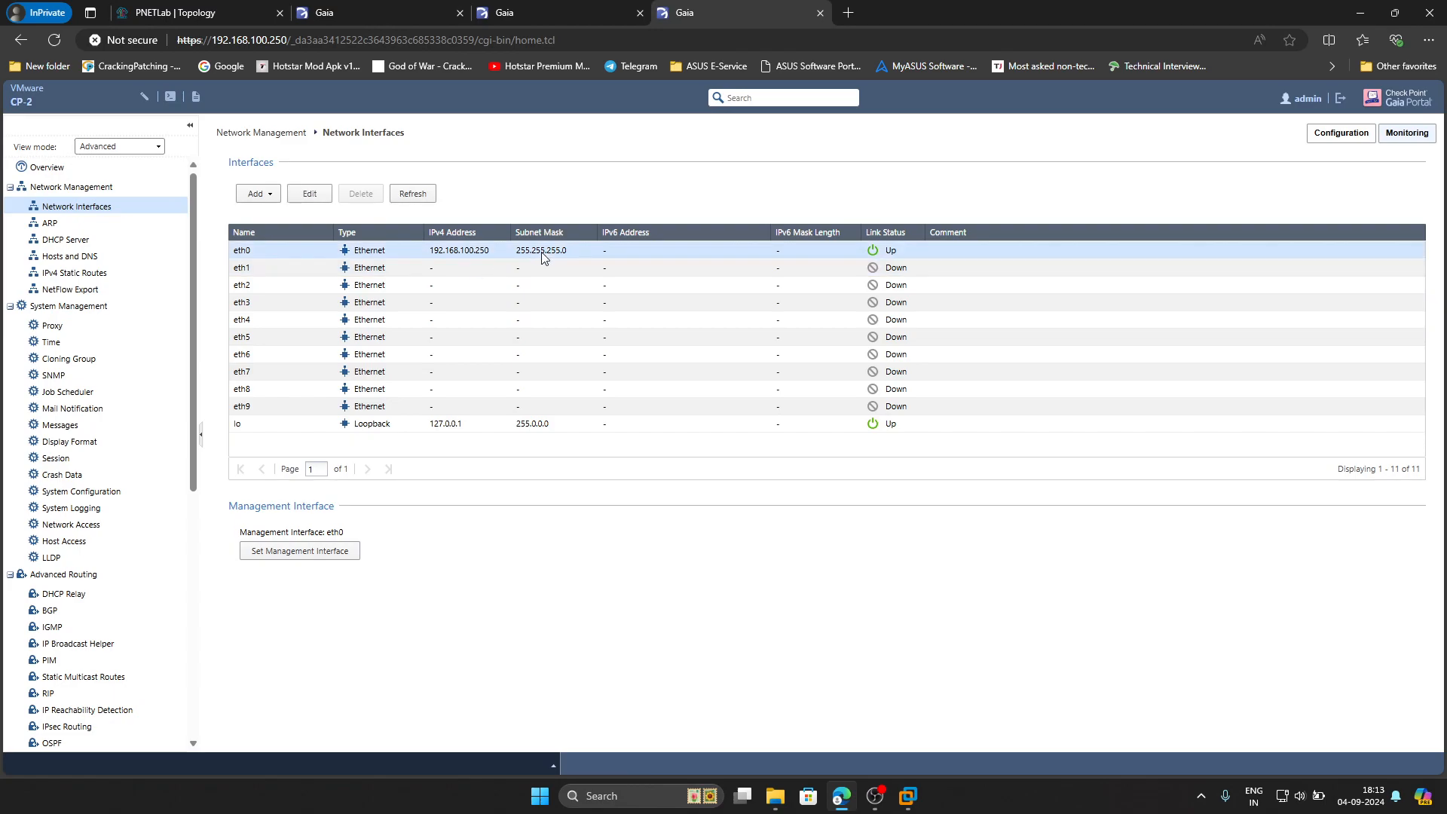
{"action": "left_click", "coordinate": [712, 458]}
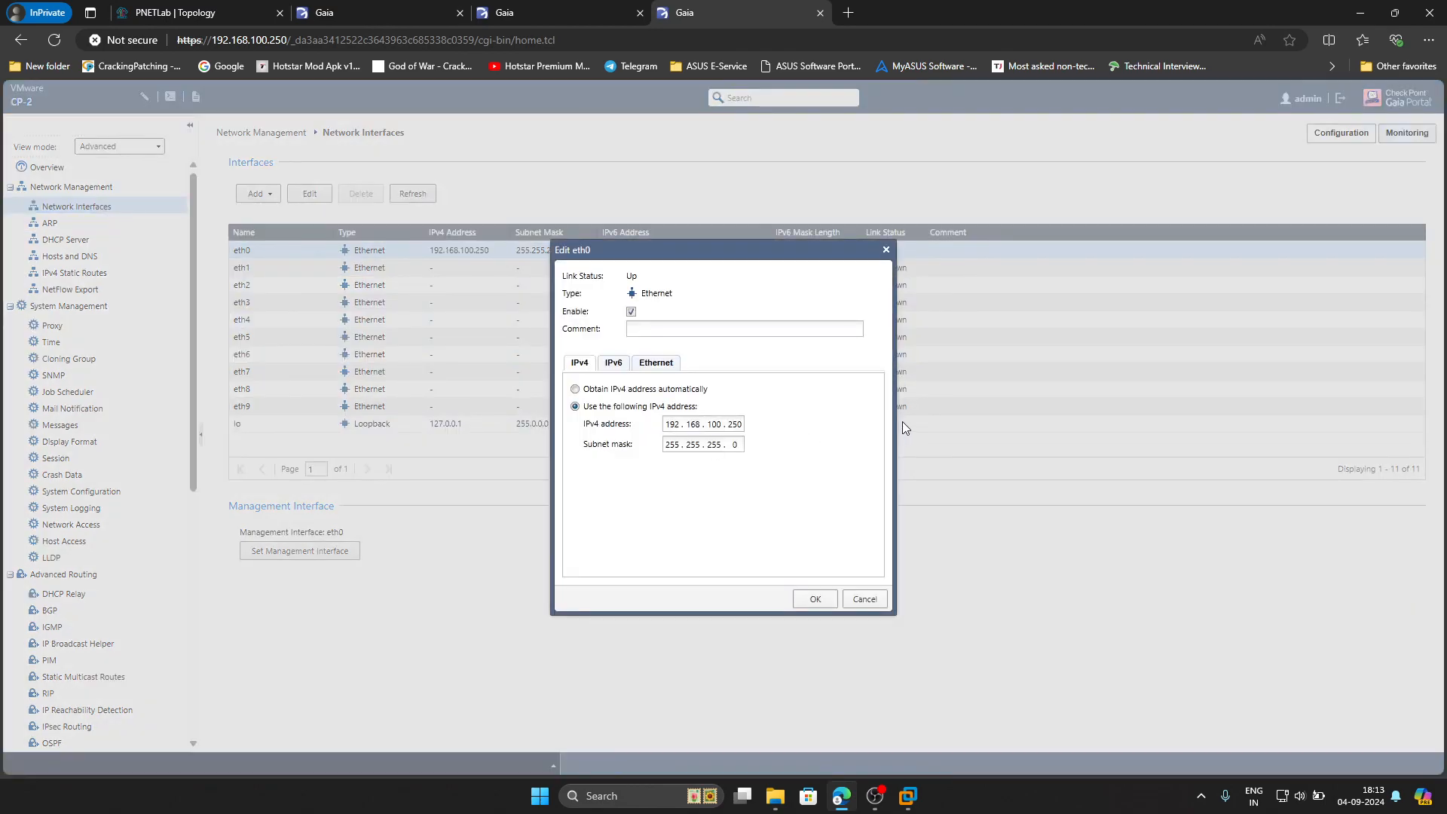
{"action": "left_click", "coordinate": [753, 329]}
{"action": "type", "text": "Mgmt-Interface"}
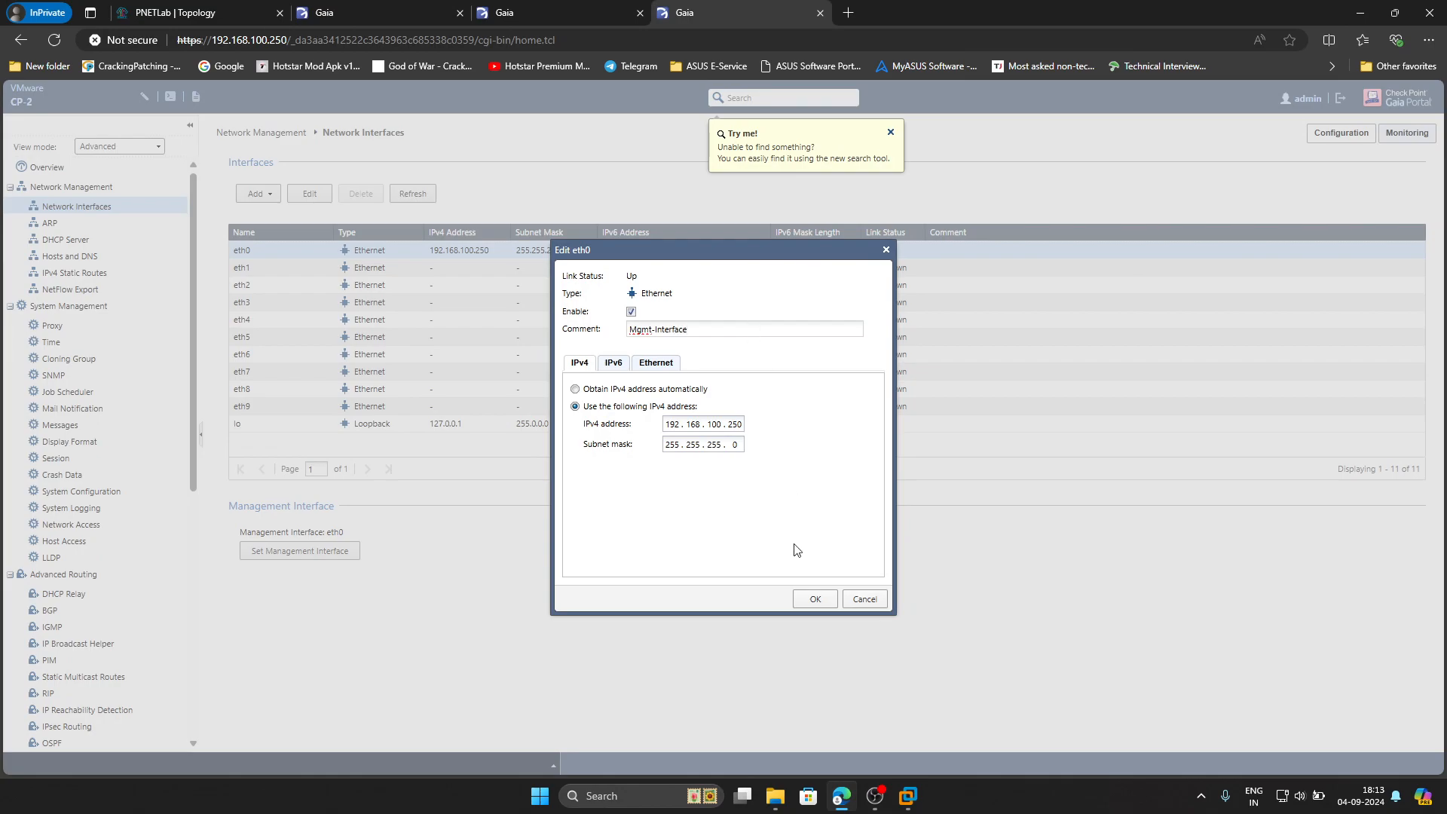
{"action": "left_click", "coordinate": [815, 599]}
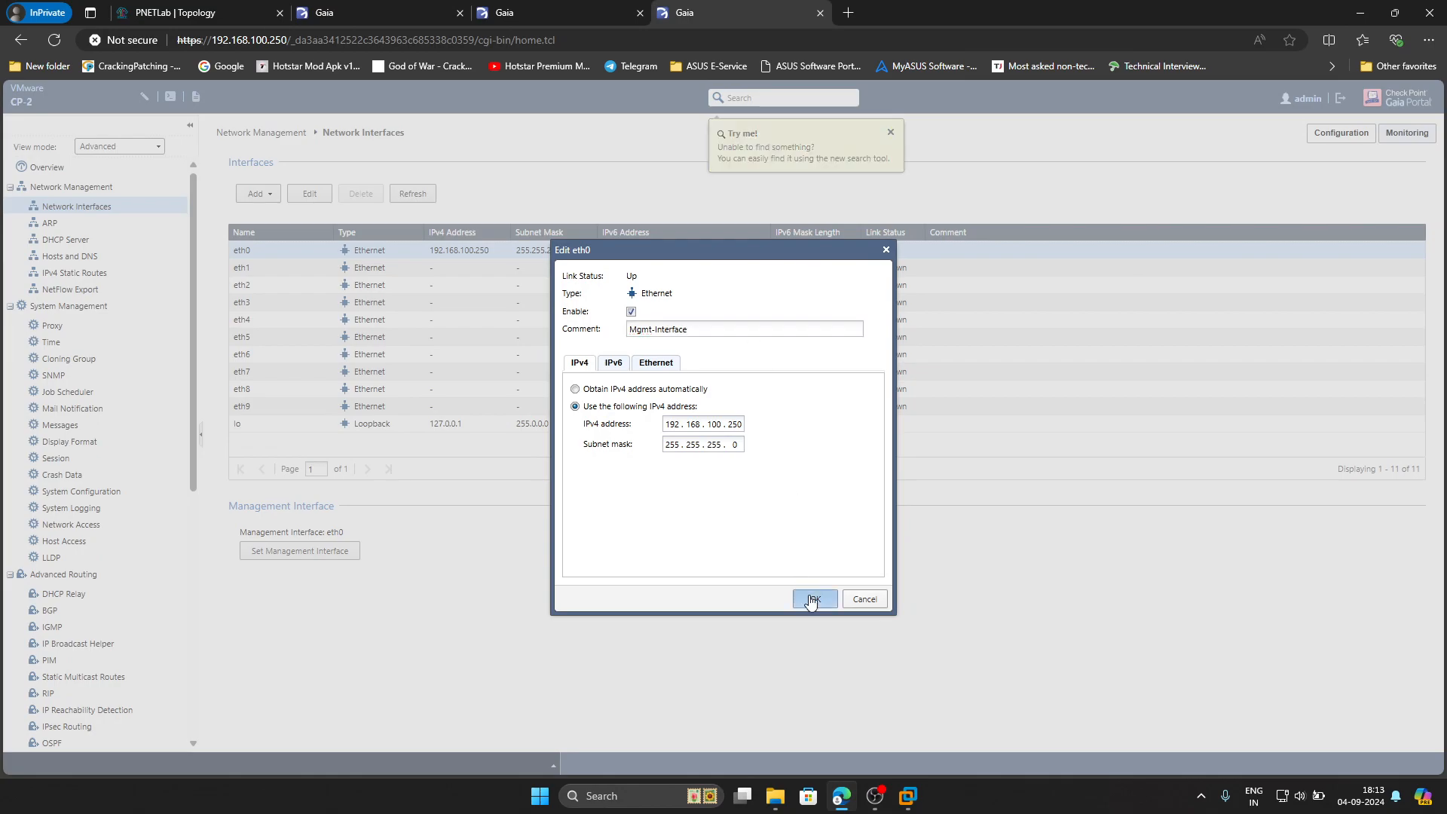
Enable eth1 with comment WAN-Interface, address 192.168.1.250 and mask 255.255.255.0
{"action": "double_click", "coordinate": [326, 276]}
{"action": "left_click", "coordinate": [631, 311]}
{"action": "left_click", "coordinate": [642, 333]}
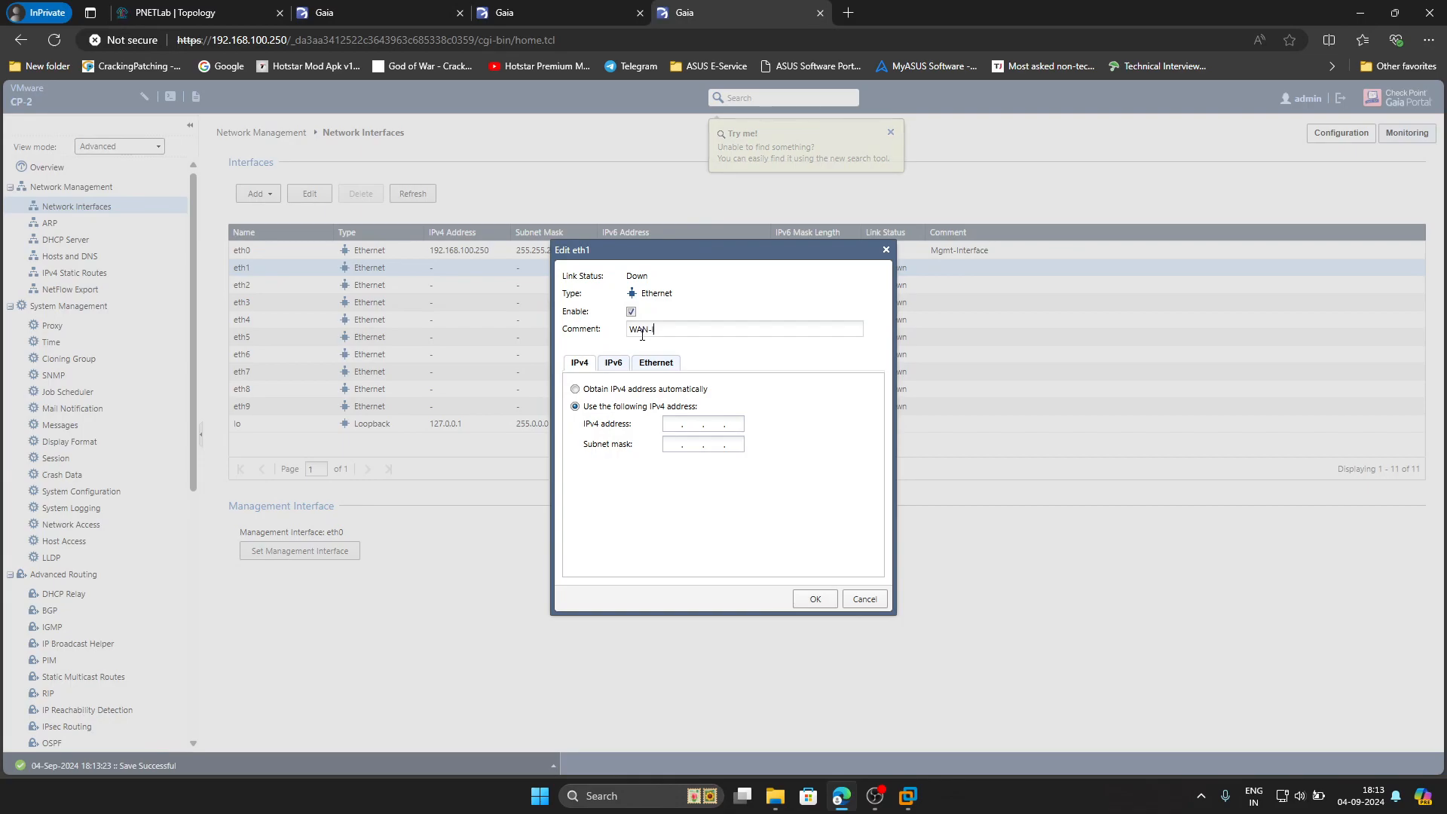
{"action": "type", "text": "WAN-Interface"}
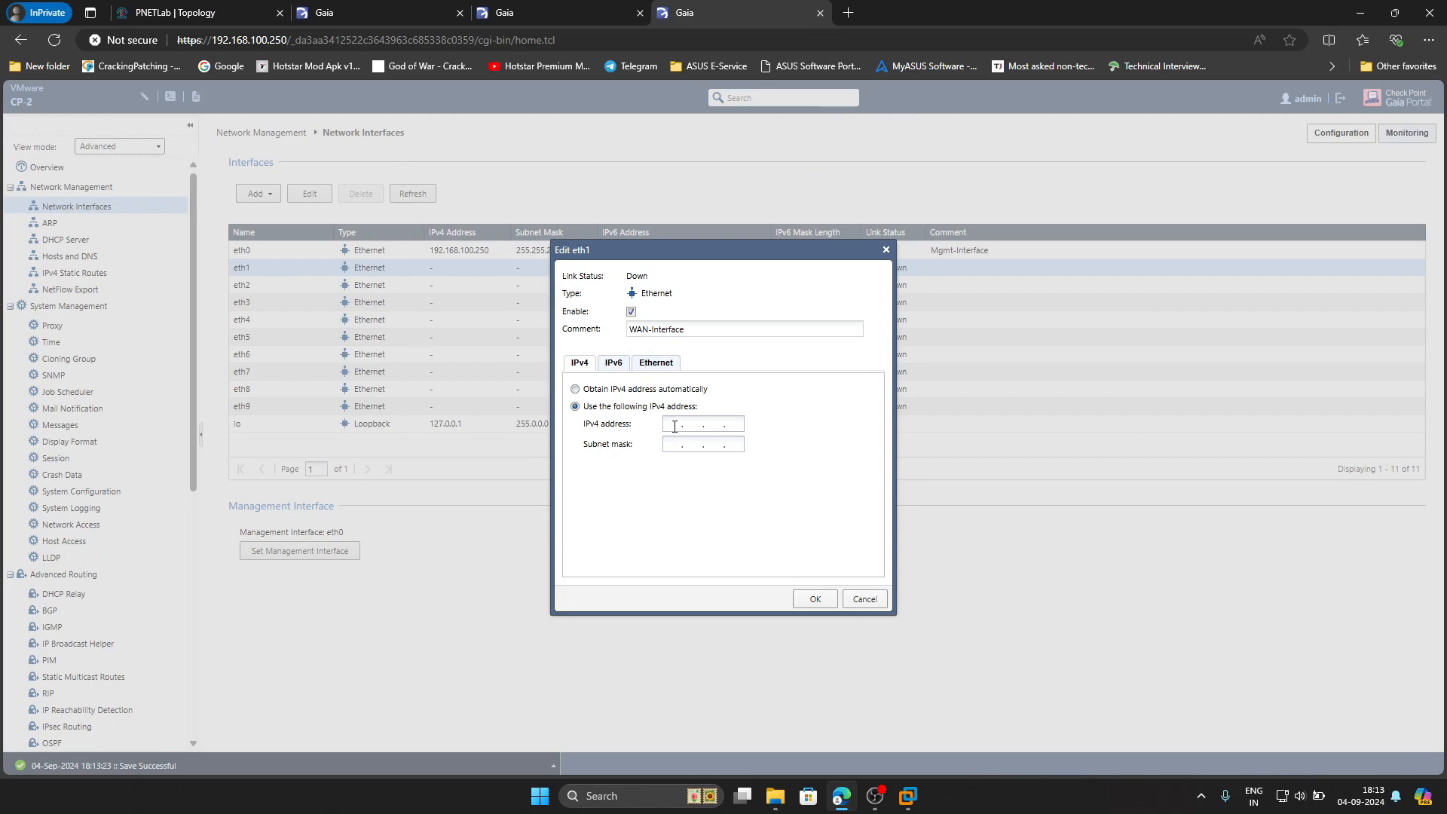
{"action": "left_click", "coordinate": [675, 426]}
{"action": "type", "text": "5525"}
{"action": "type", "text": "25"}
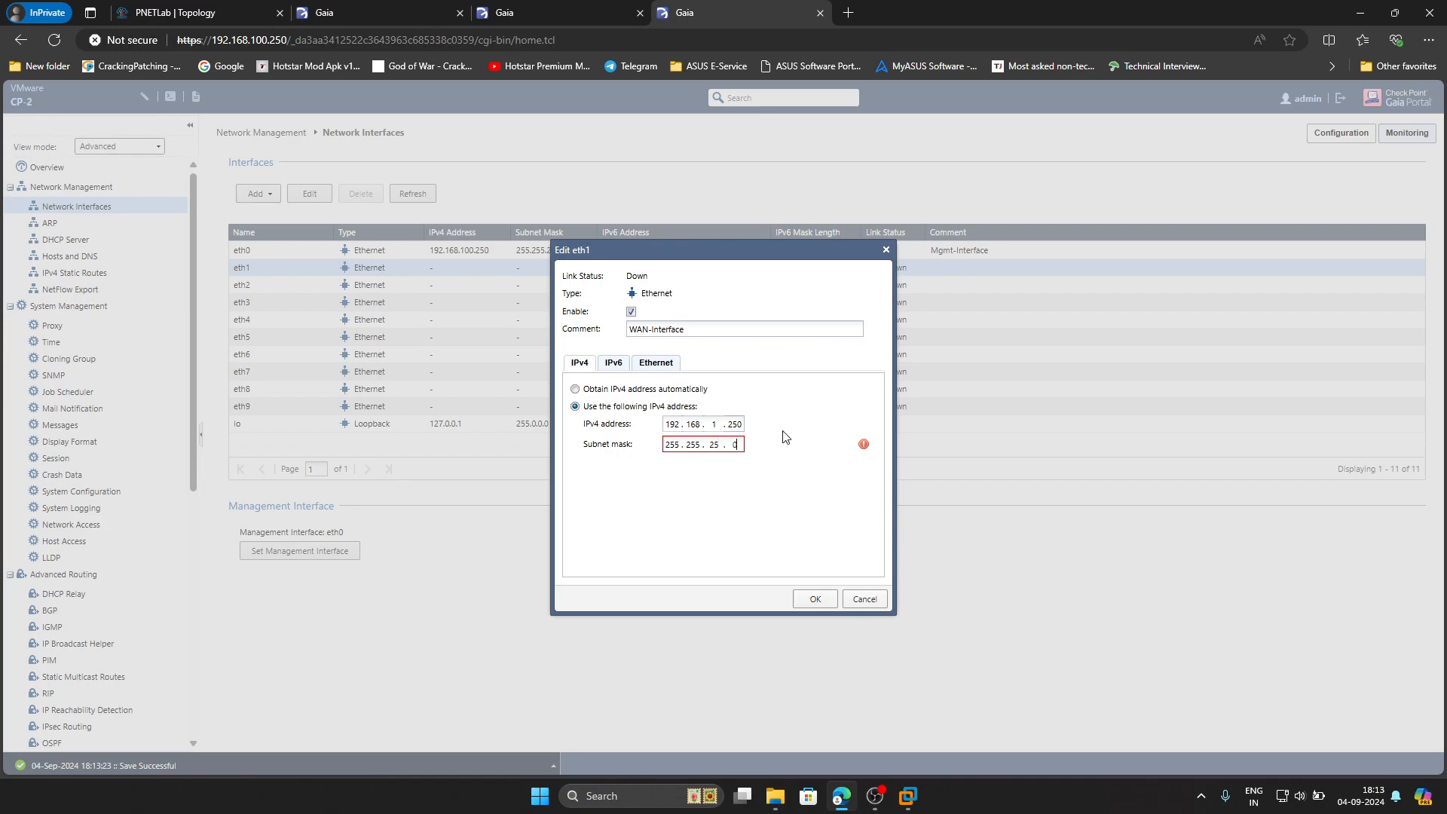
{"action": "type", "text": "5 . 255 . 255 . 0"}
Save eth1, then enable eth2 as Cluster-Interface with 172.16.100.250/255.255.255.0
{"action": "left_click", "coordinate": [806, 599]}
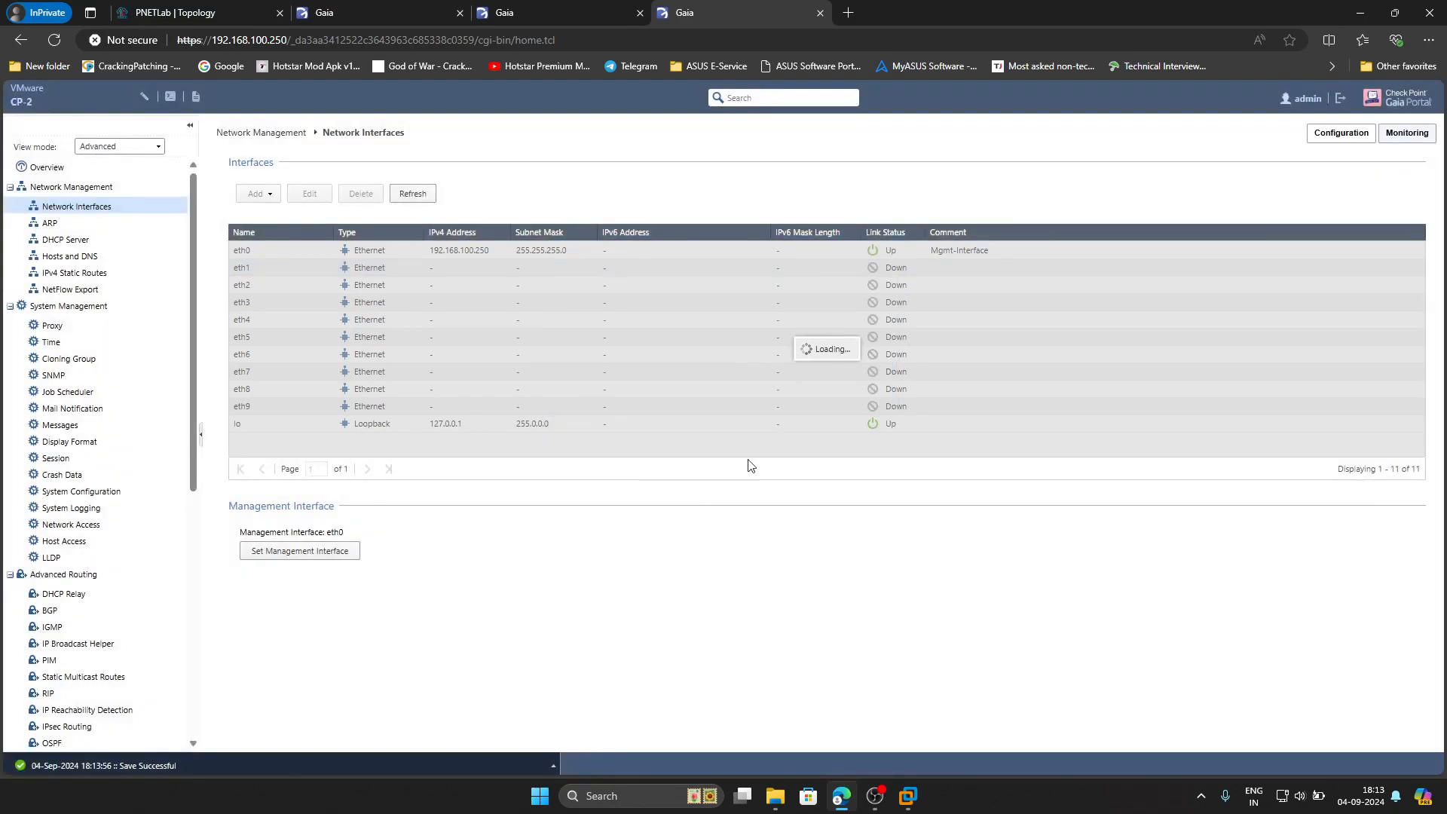
{"action": "double_click", "coordinate": [403, 289]}
{"action": "left_click", "coordinate": [631, 311]}
{"action": "left_click", "coordinate": [644, 328]}
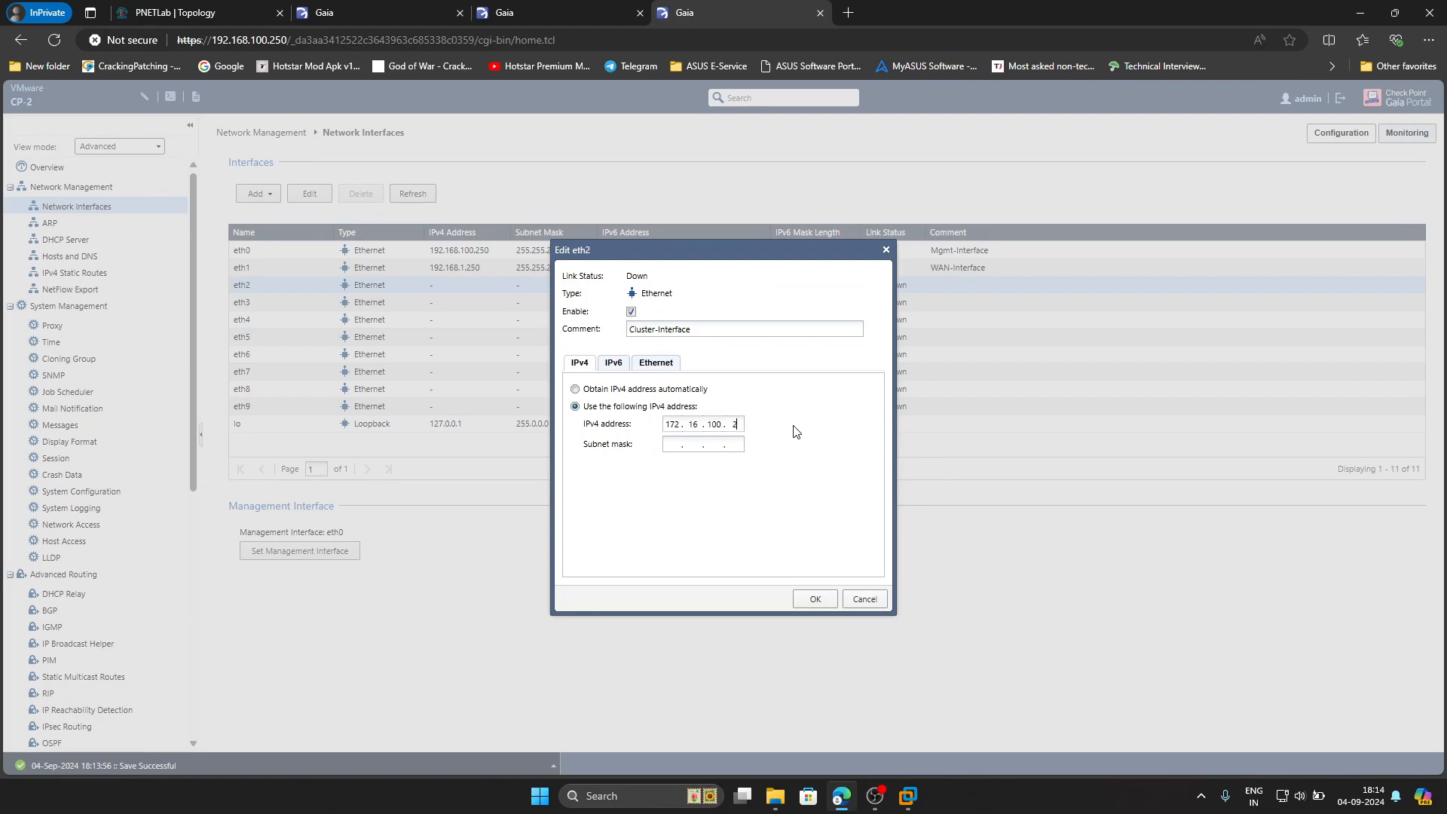
{"action": "type", "text": "255 . 255 . 255 . 0"}
{"action": "left_click", "coordinate": [815, 599]}
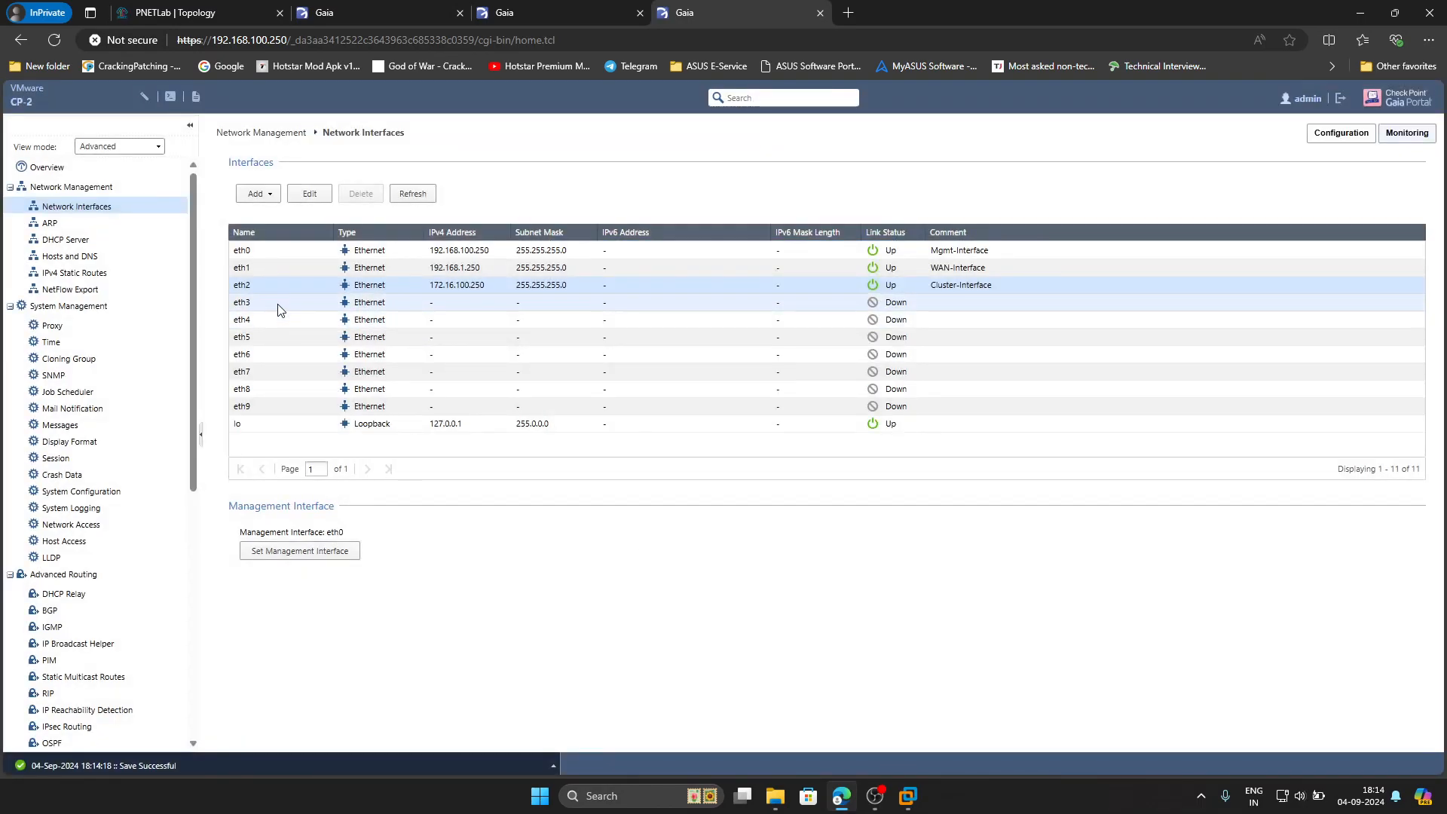
{"action": "left_click", "coordinate": [219, 18]}
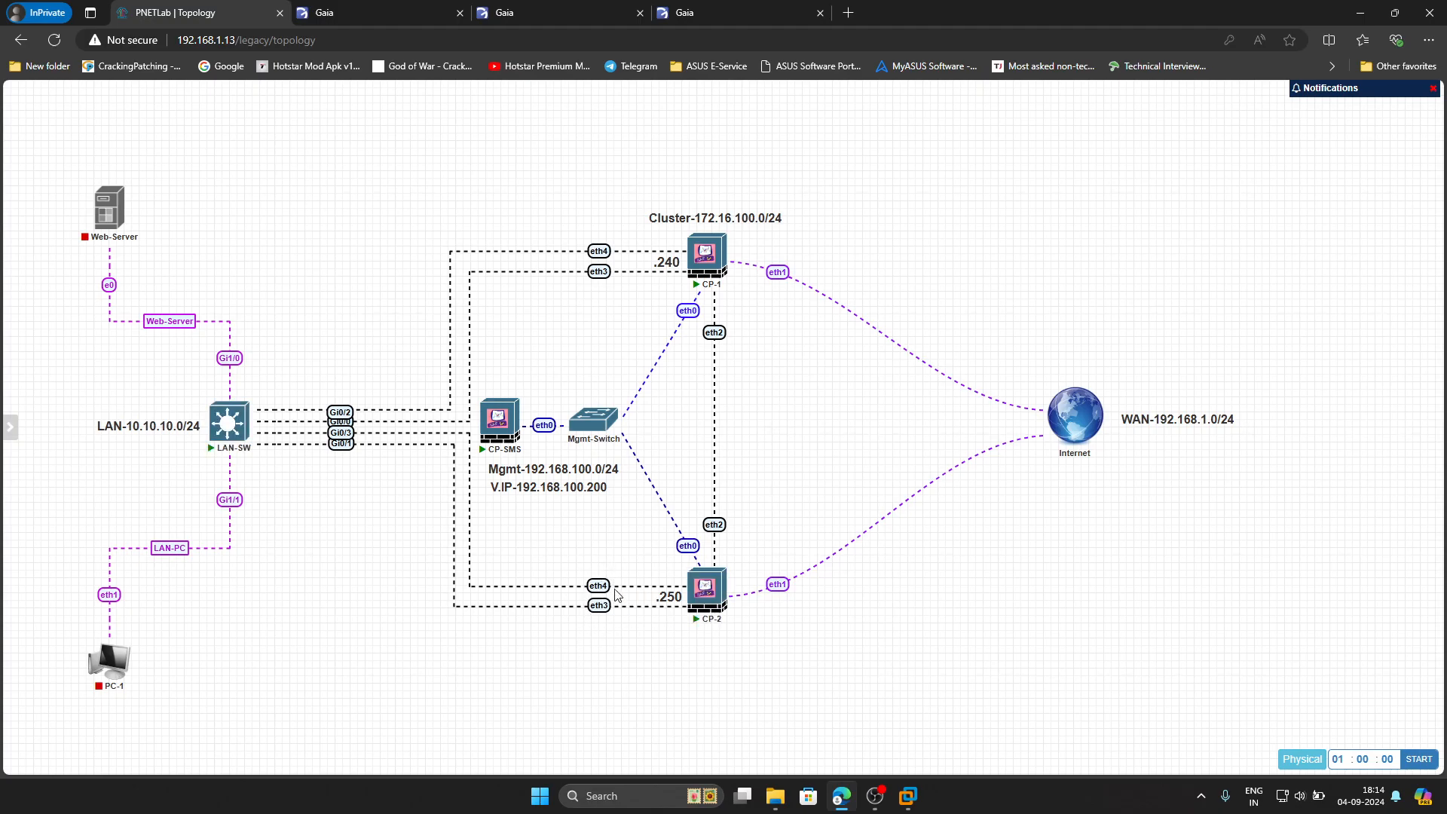
{"action": "left_click", "coordinate": [722, 11]}
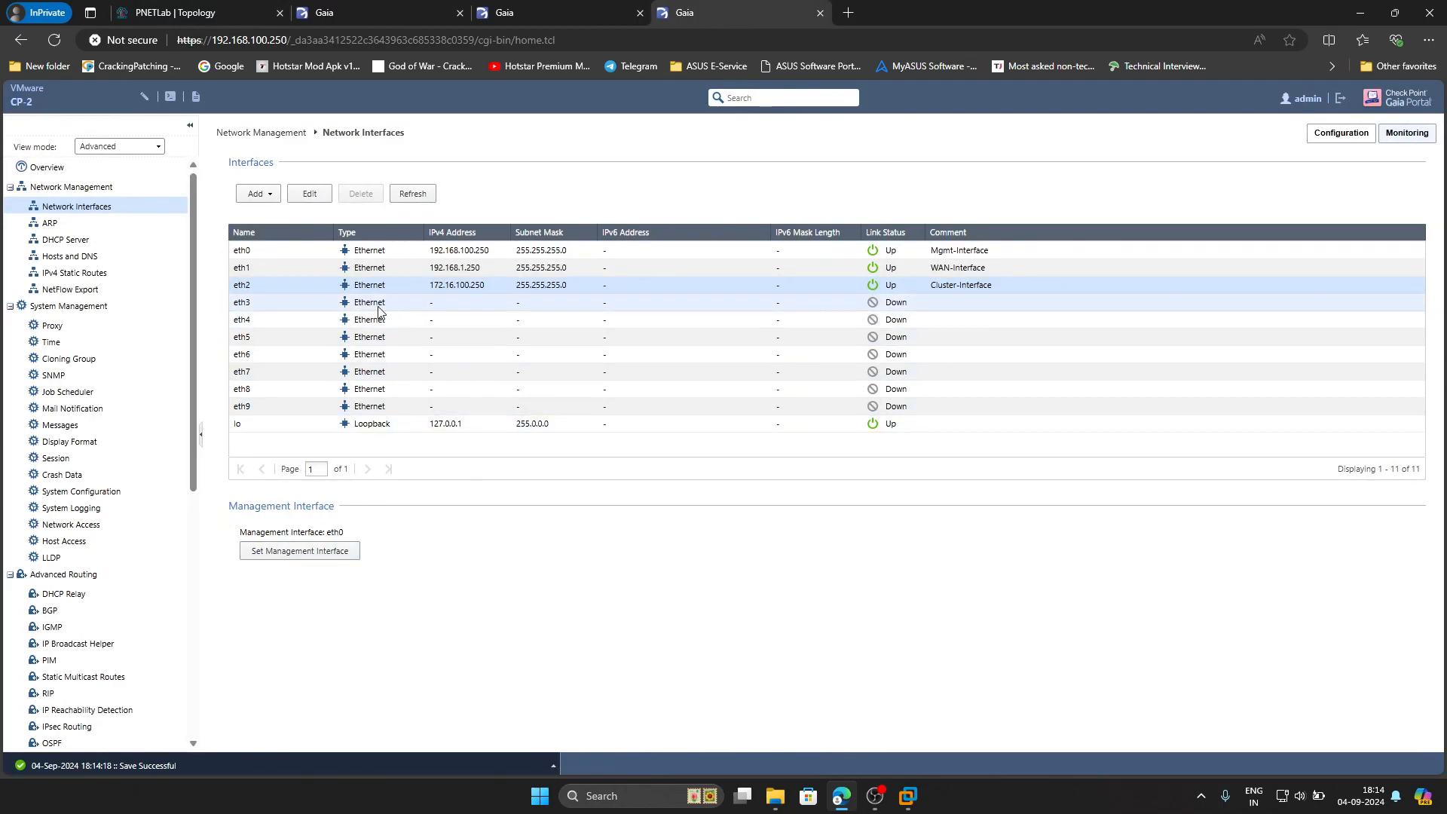
Add a new bond1 interface commented LACP with members eth3 and eth4
{"action": "left_click", "coordinate": [259, 193]}
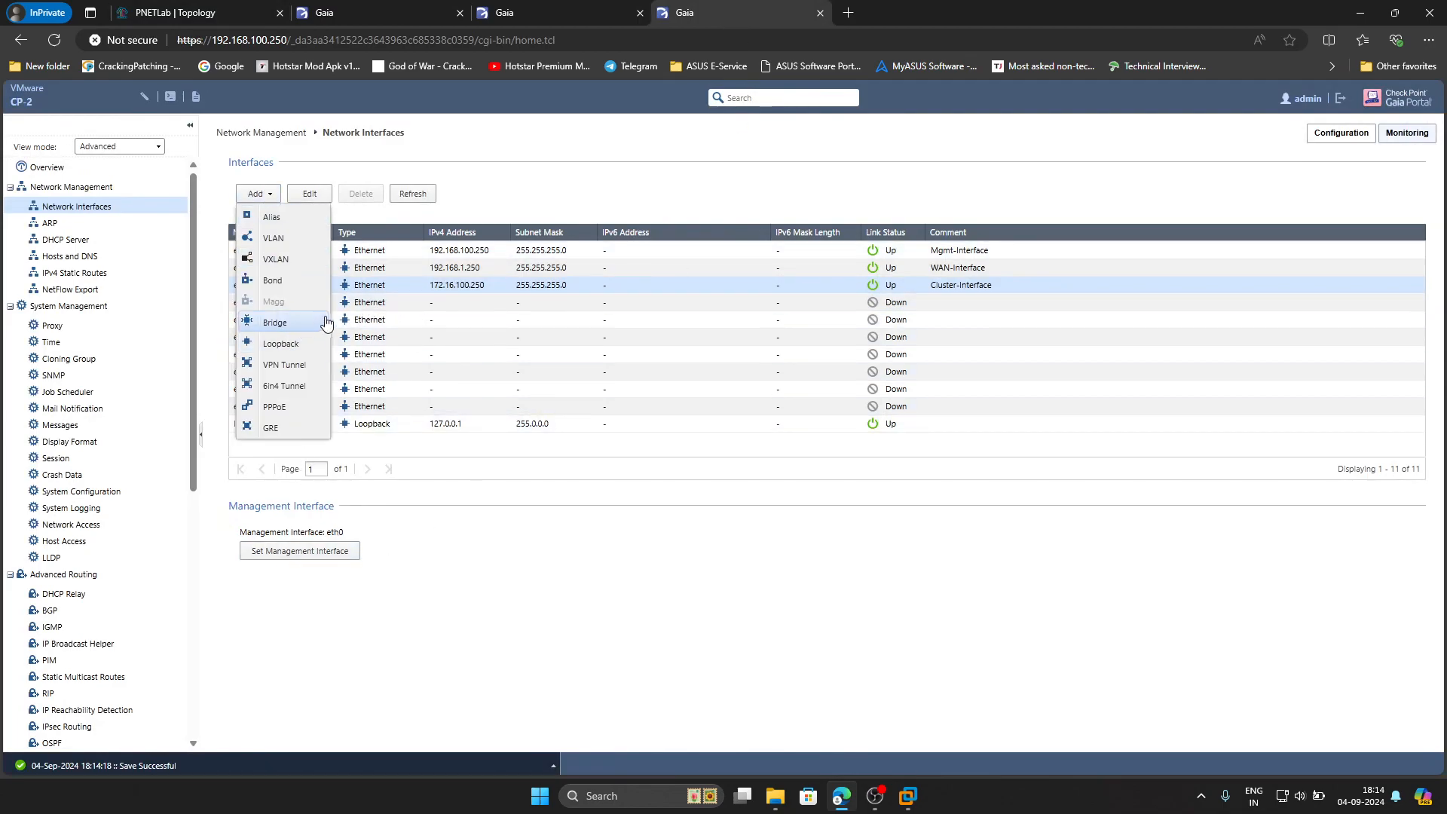
{"action": "left_click", "coordinate": [270, 280]}
{"action": "left_click", "coordinate": [652, 315]}
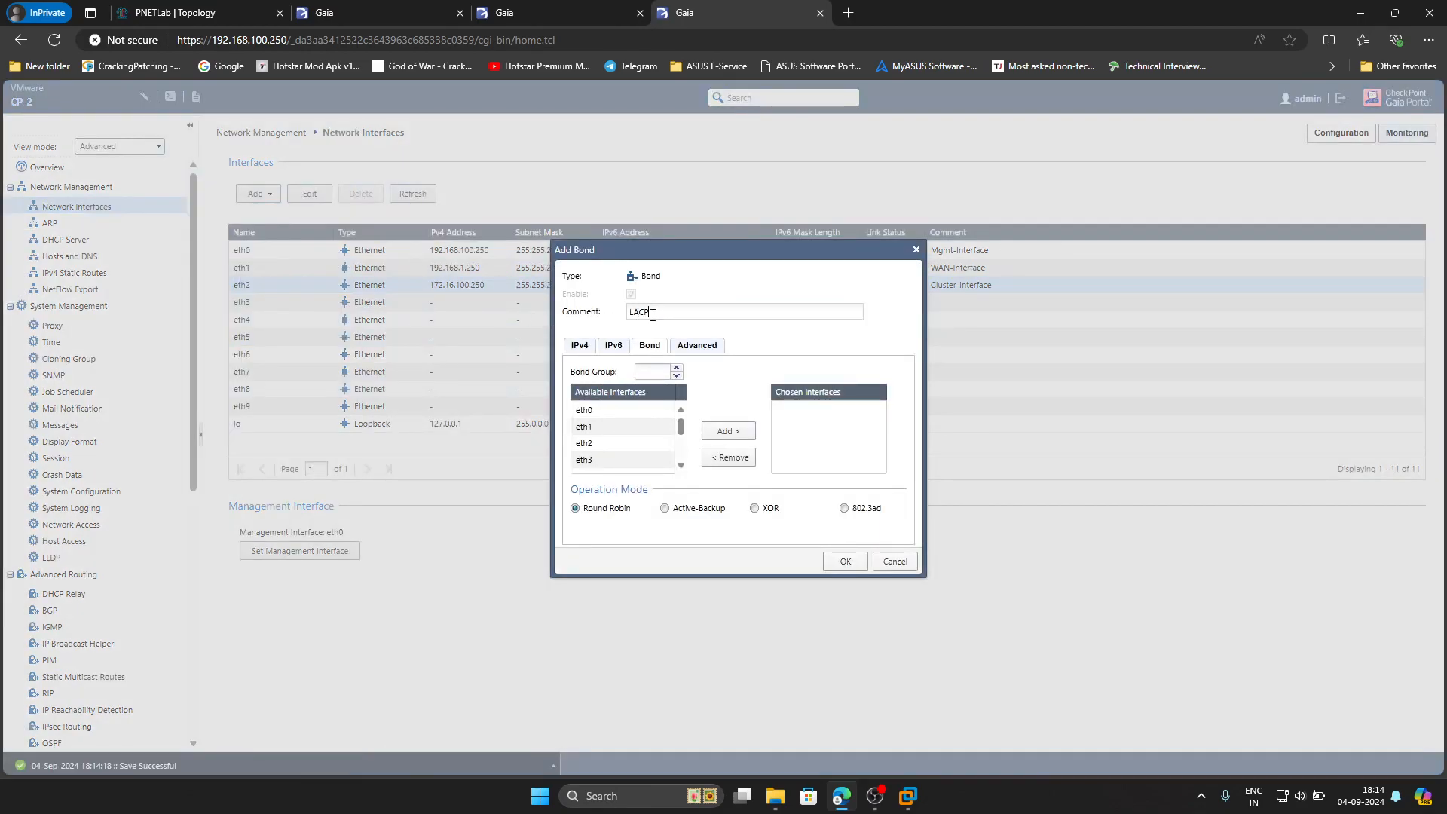
{"action": "type", "text": "LACP"}
{"action": "left_click", "coordinate": [640, 370]}
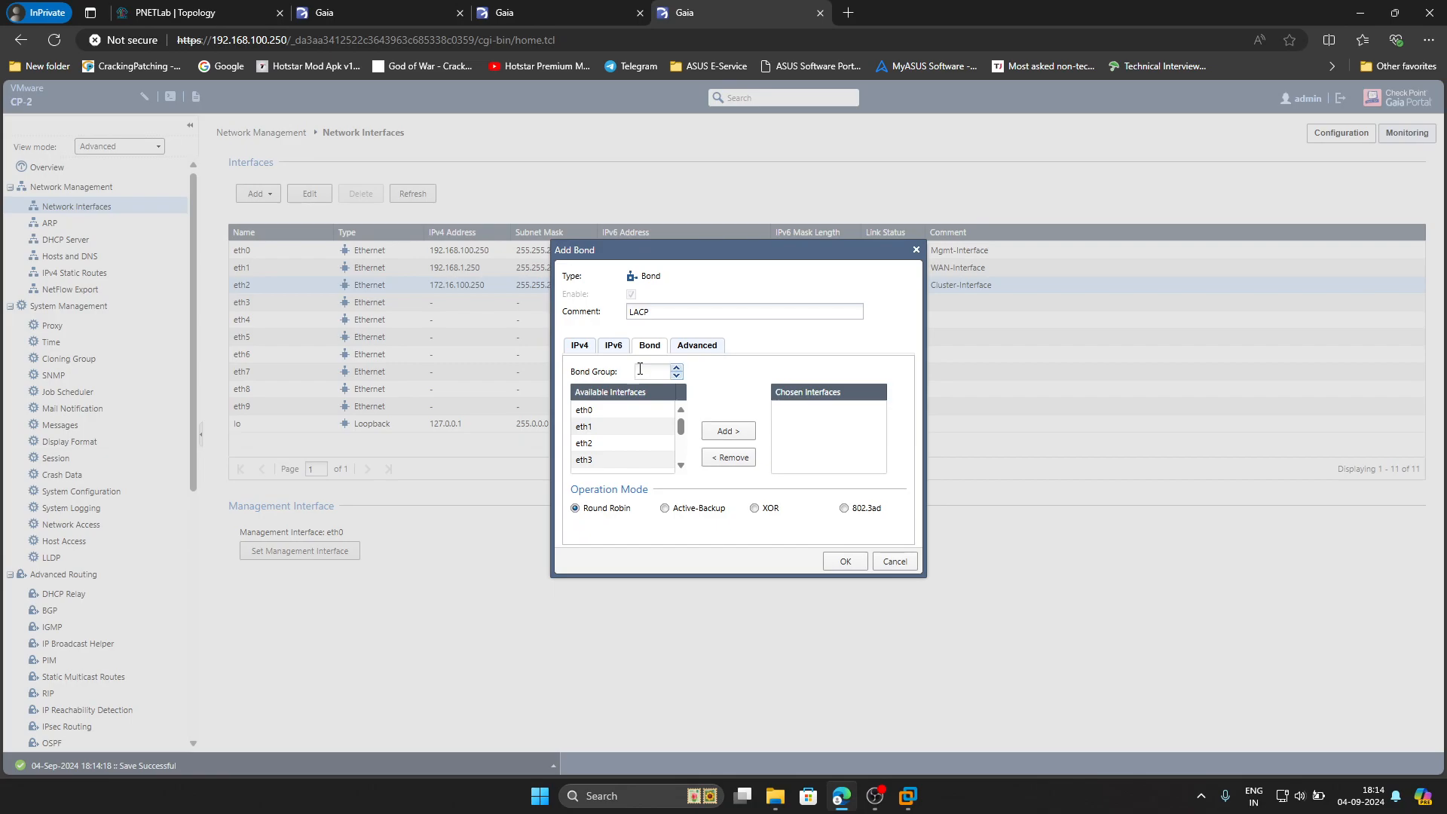
{"action": "left_click", "coordinate": [607, 459]}
{"action": "left_click", "coordinate": [720, 433]}
{"action": "left_click", "coordinate": [626, 459]}
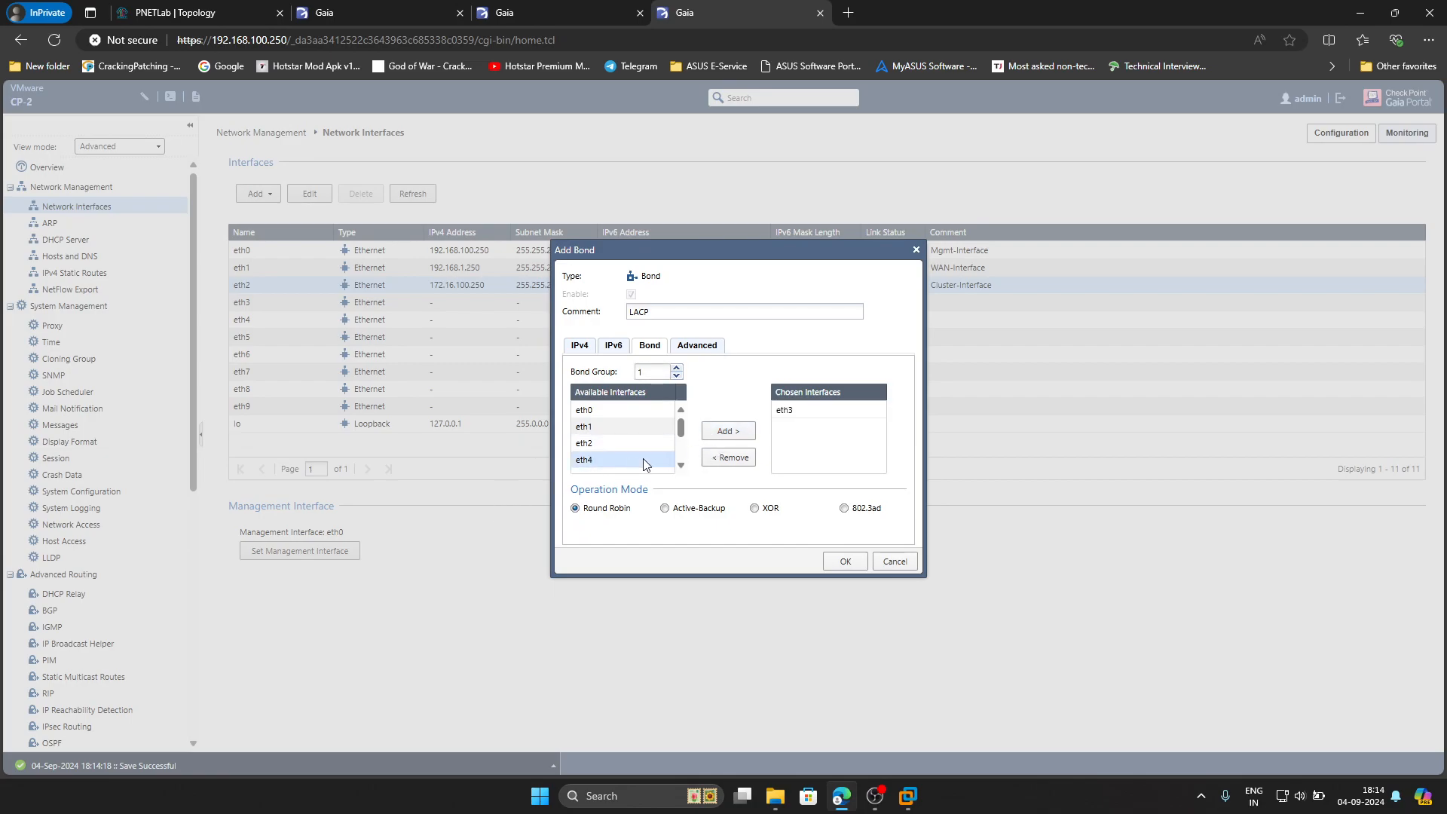
{"action": "left_click", "coordinate": [714, 432]}
Set bond mode 802.3ad and give it 10.10.10.250 with mask 255.255.255.0
{"action": "left_click", "coordinate": [844, 509]}
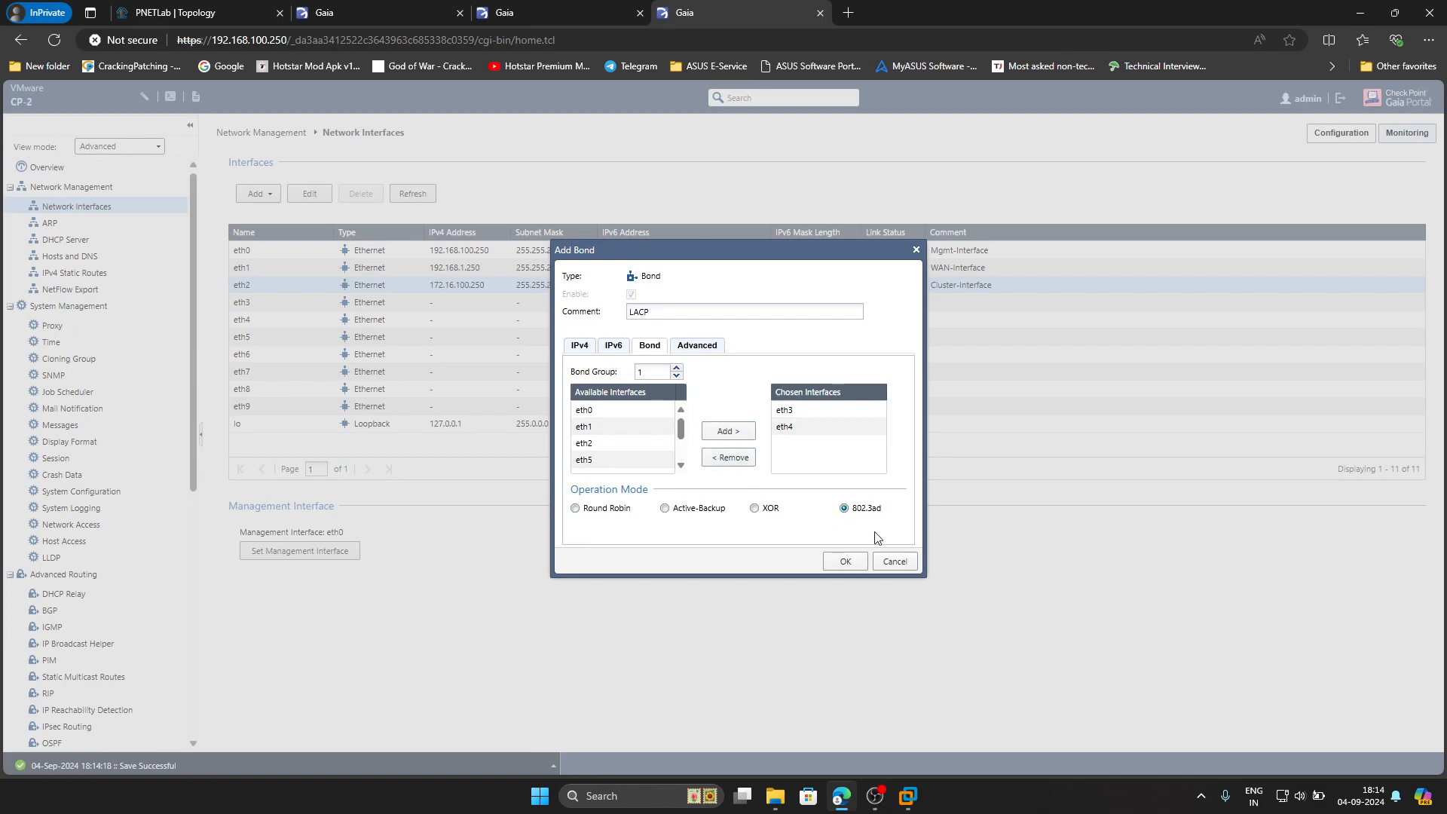
{"action": "left_click", "coordinate": [846, 562]}
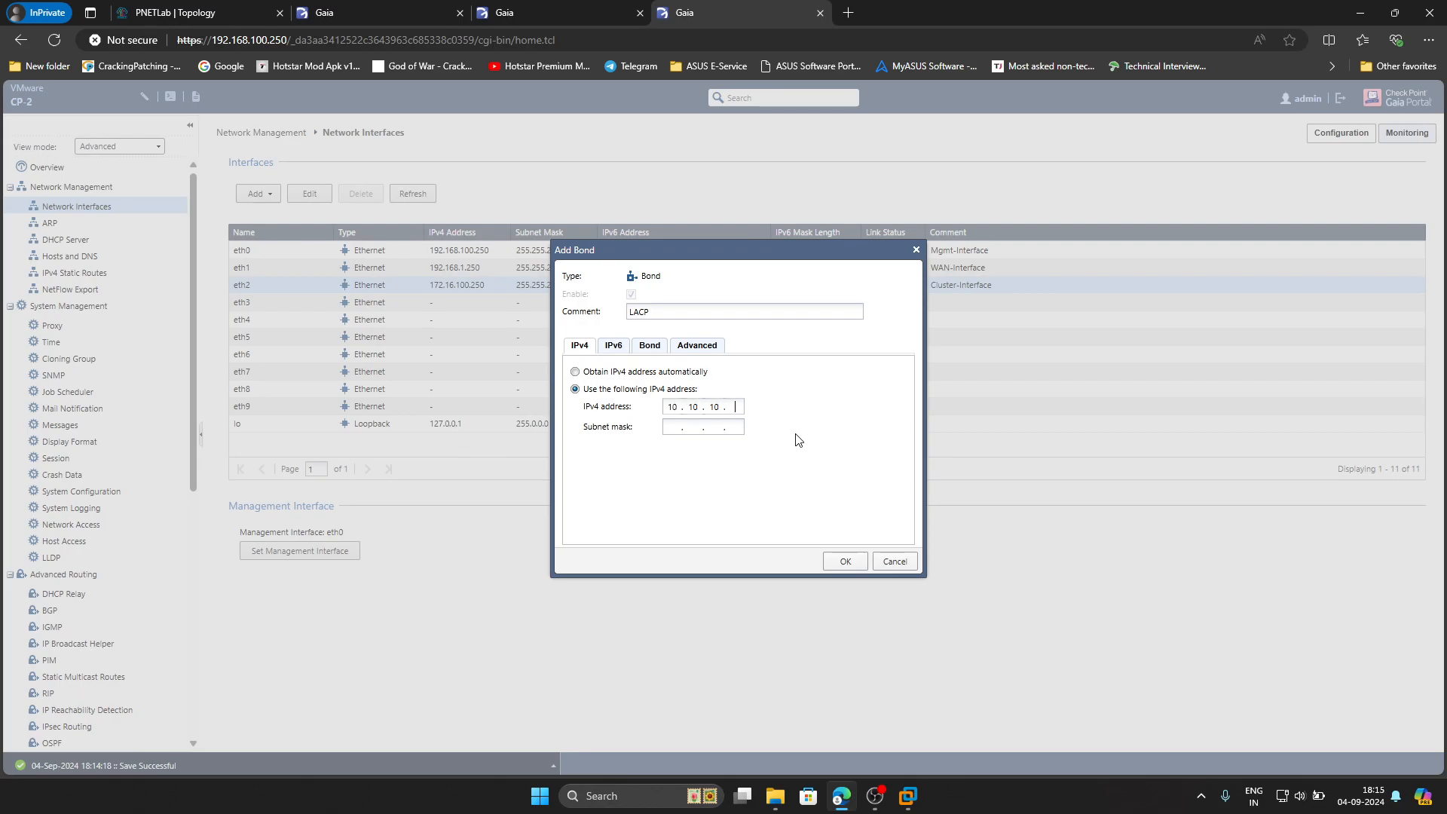
{"action": "type", "text": "255.255.255.0"}
{"action": "left_click", "coordinate": [846, 561]}
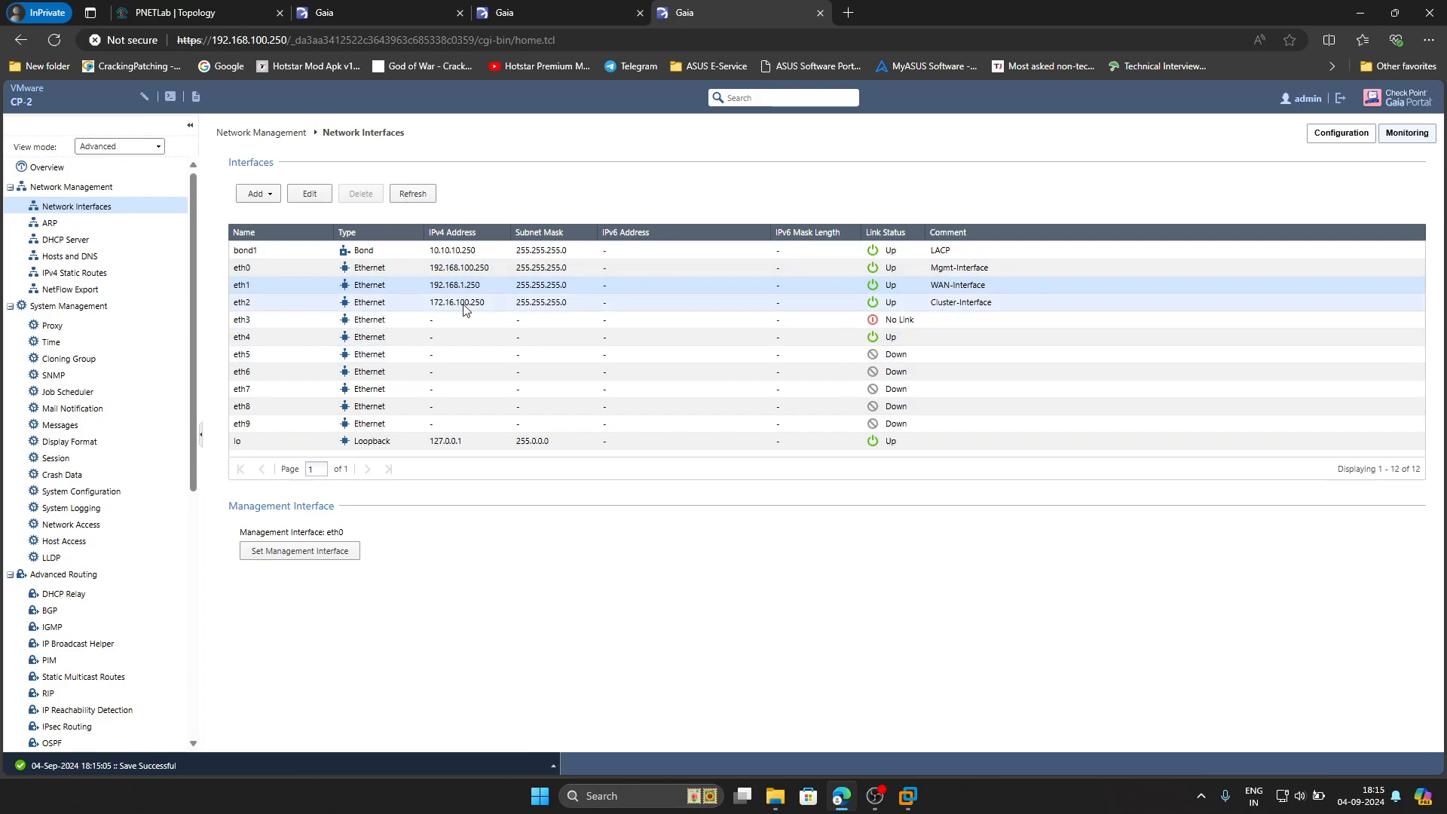
Enable ping on CP-2's Default static route and set gateway 192.168.1.1 to priority 1
{"action": "left_click", "coordinate": [147, 274]}
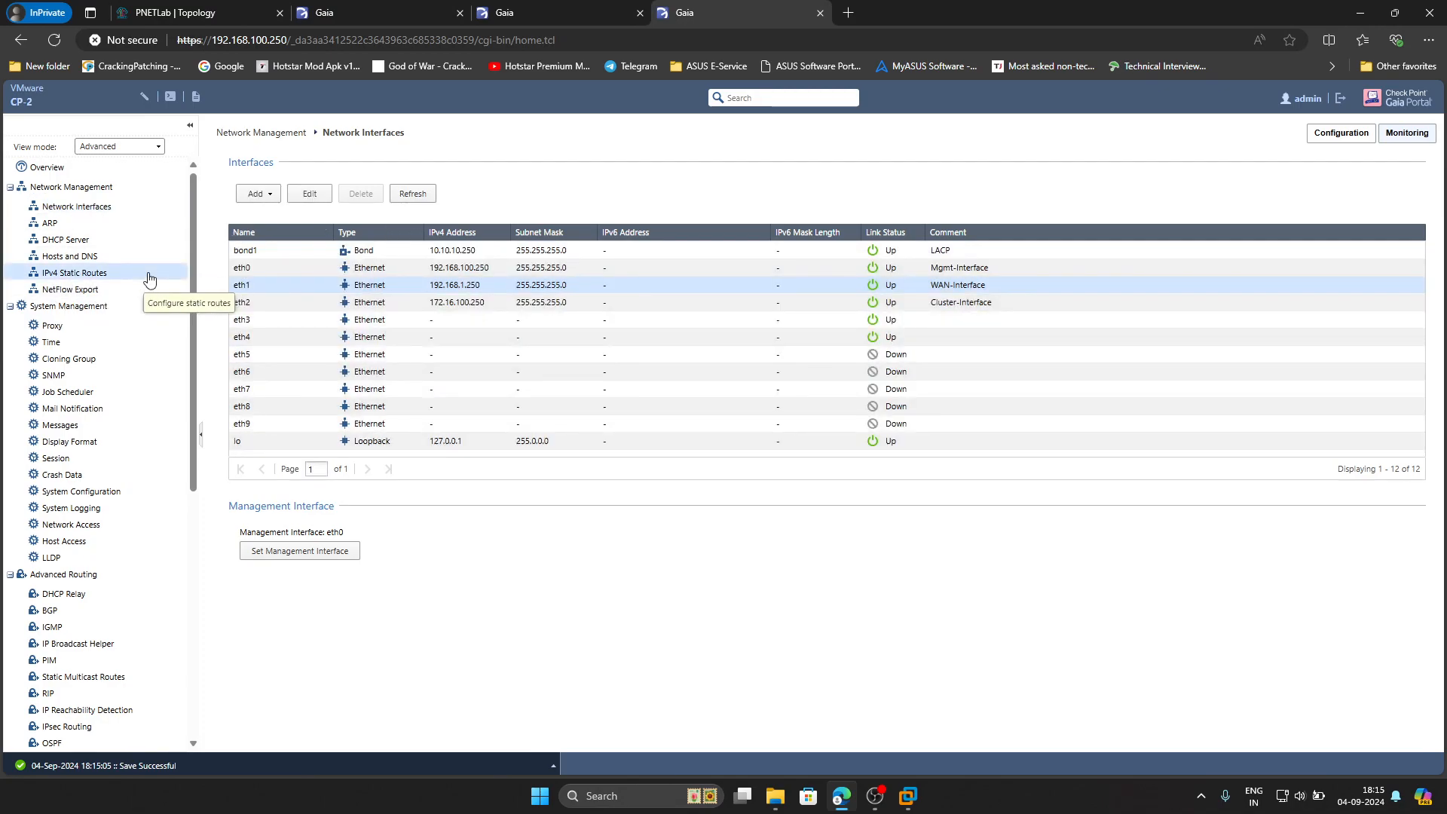
{"action": "double_click", "coordinate": [475, 237]}
{"action": "left_click", "coordinate": [273, 361]}
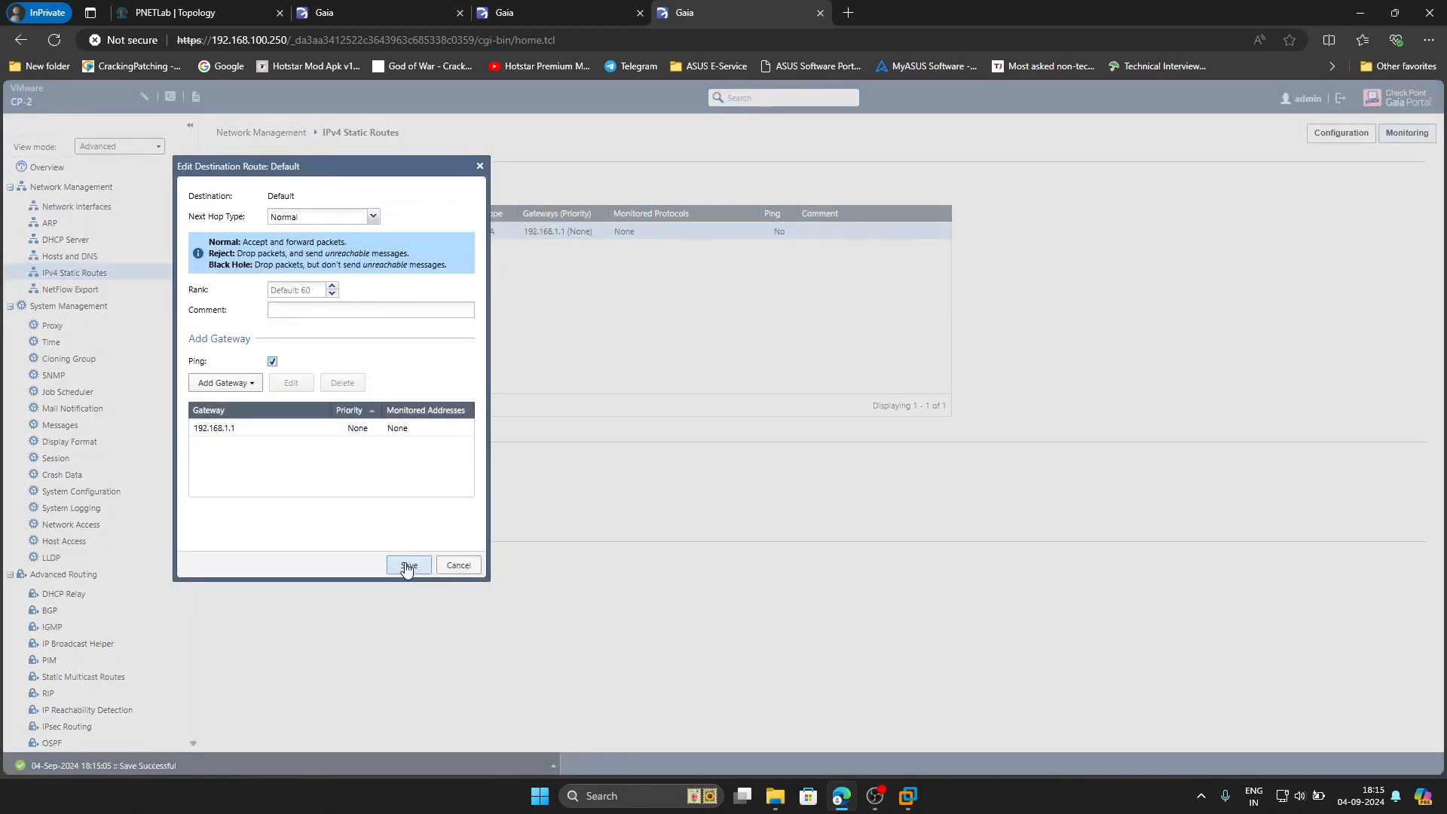
{"action": "double_click", "coordinate": [300, 429]}
{"action": "left_click", "coordinate": [407, 304]}
{"action": "left_click", "coordinate": [409, 525]}
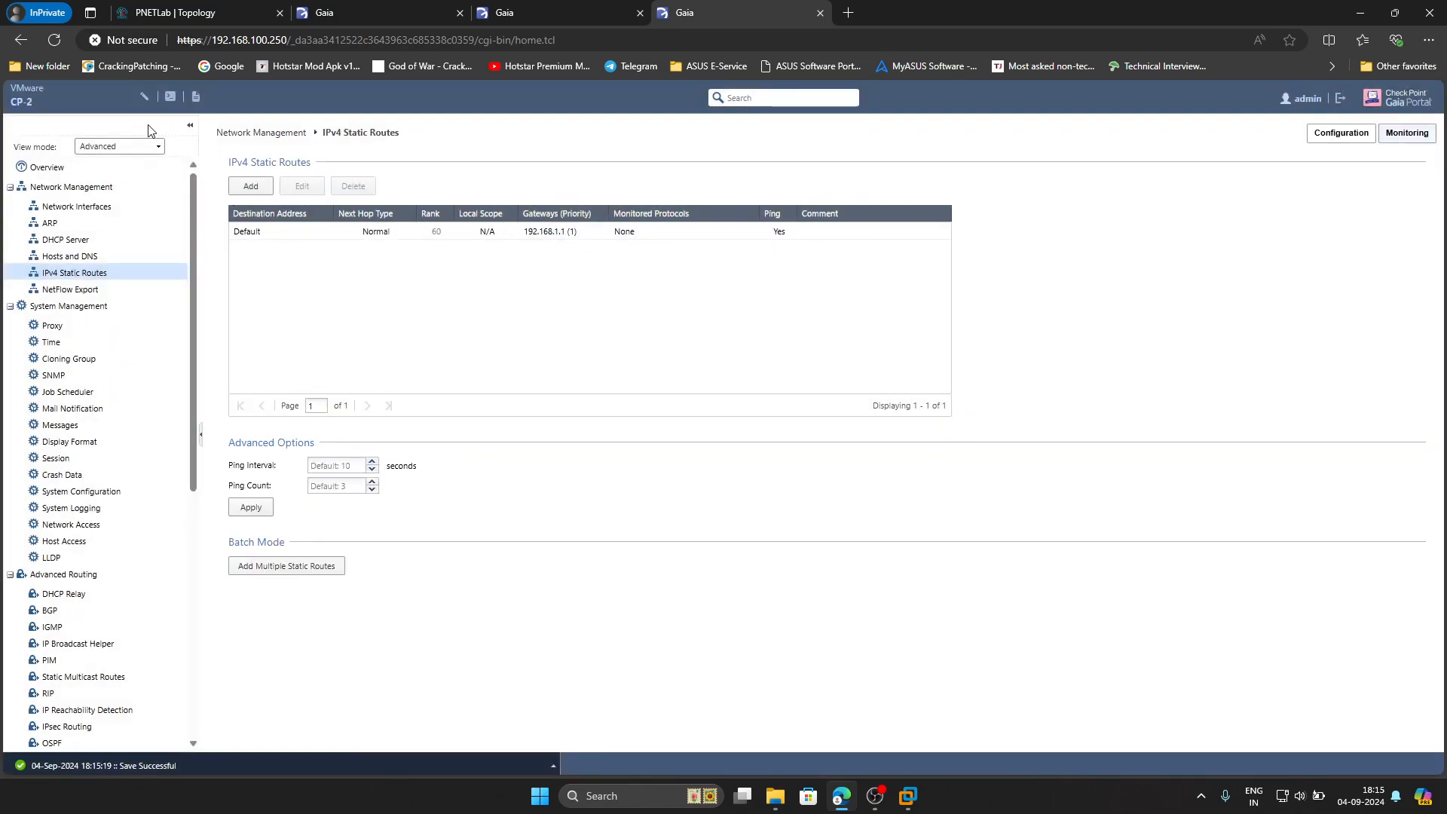
Log in to CP-2's terminal as admin and ping 8.8.8.8, getting 3 of 3 replies
{"action": "left_click", "coordinate": [170, 98]}
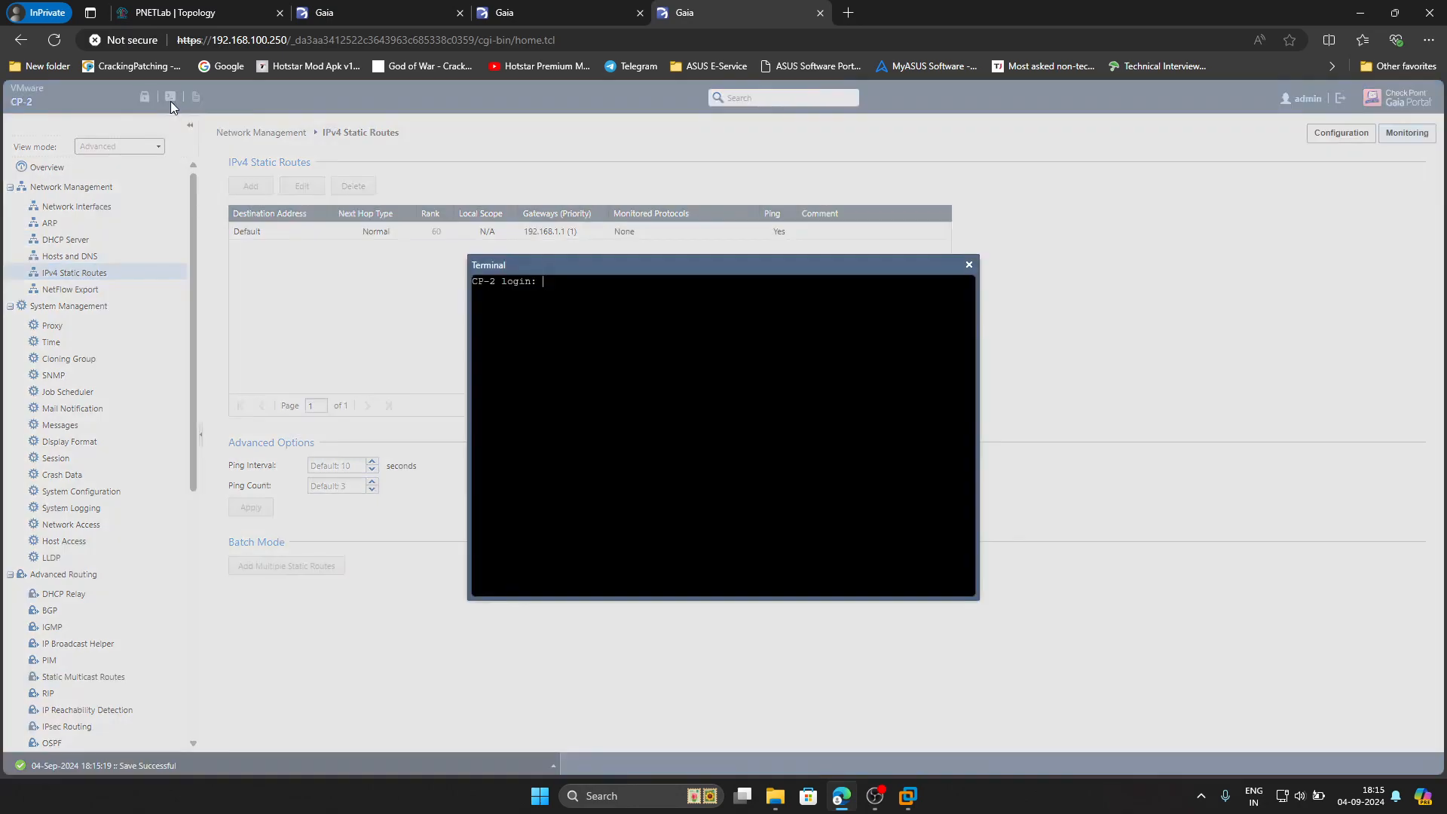
{"action": "type", "text": "admin"}
{"action": "key", "text": "Return"}
{"action": "key", "text": "Return"}
{"action": "type", "text": "ping 8.8.8"}
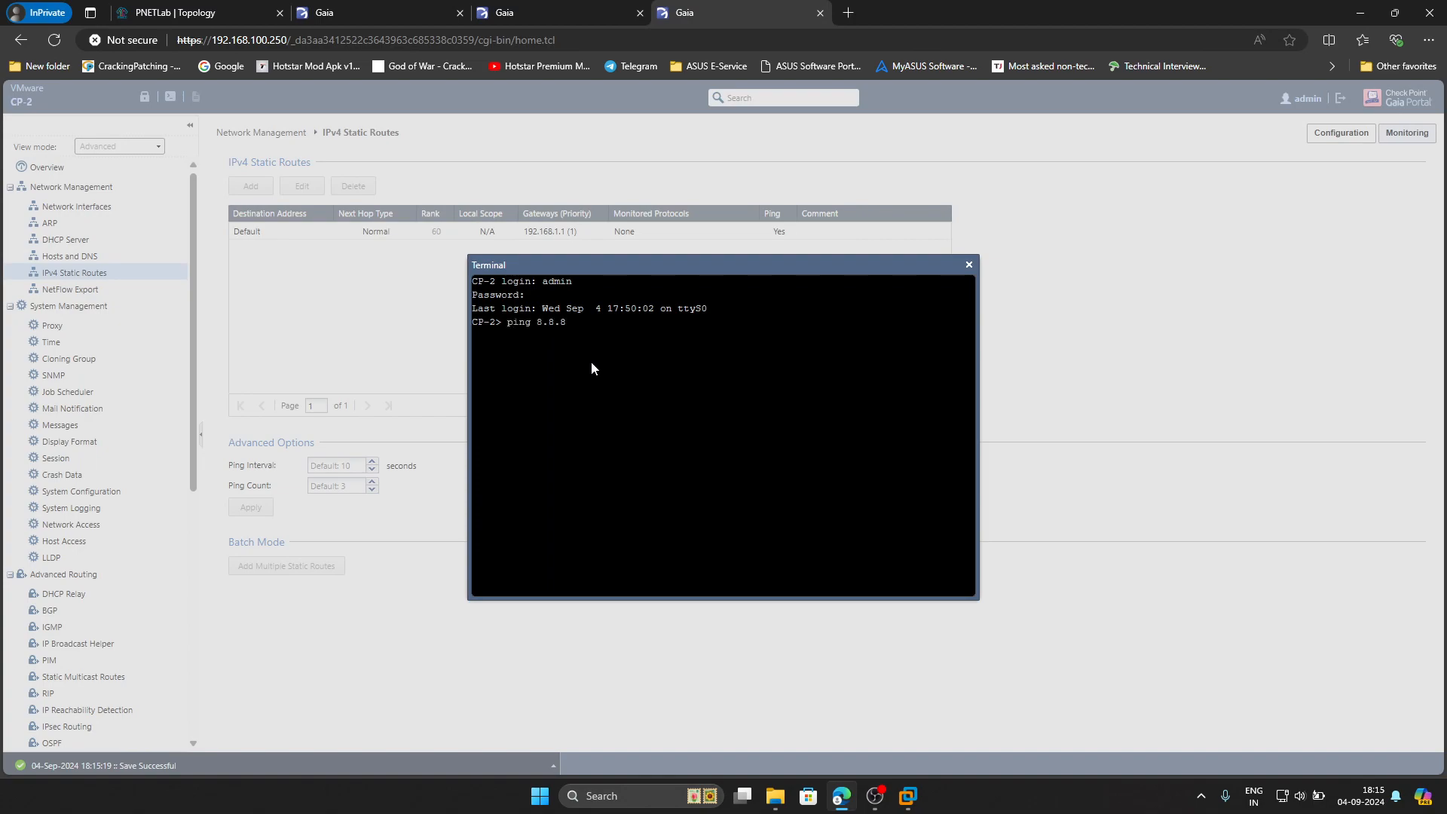
{"action": "type", "text": ".8"}
{"action": "key", "text": "Return"}
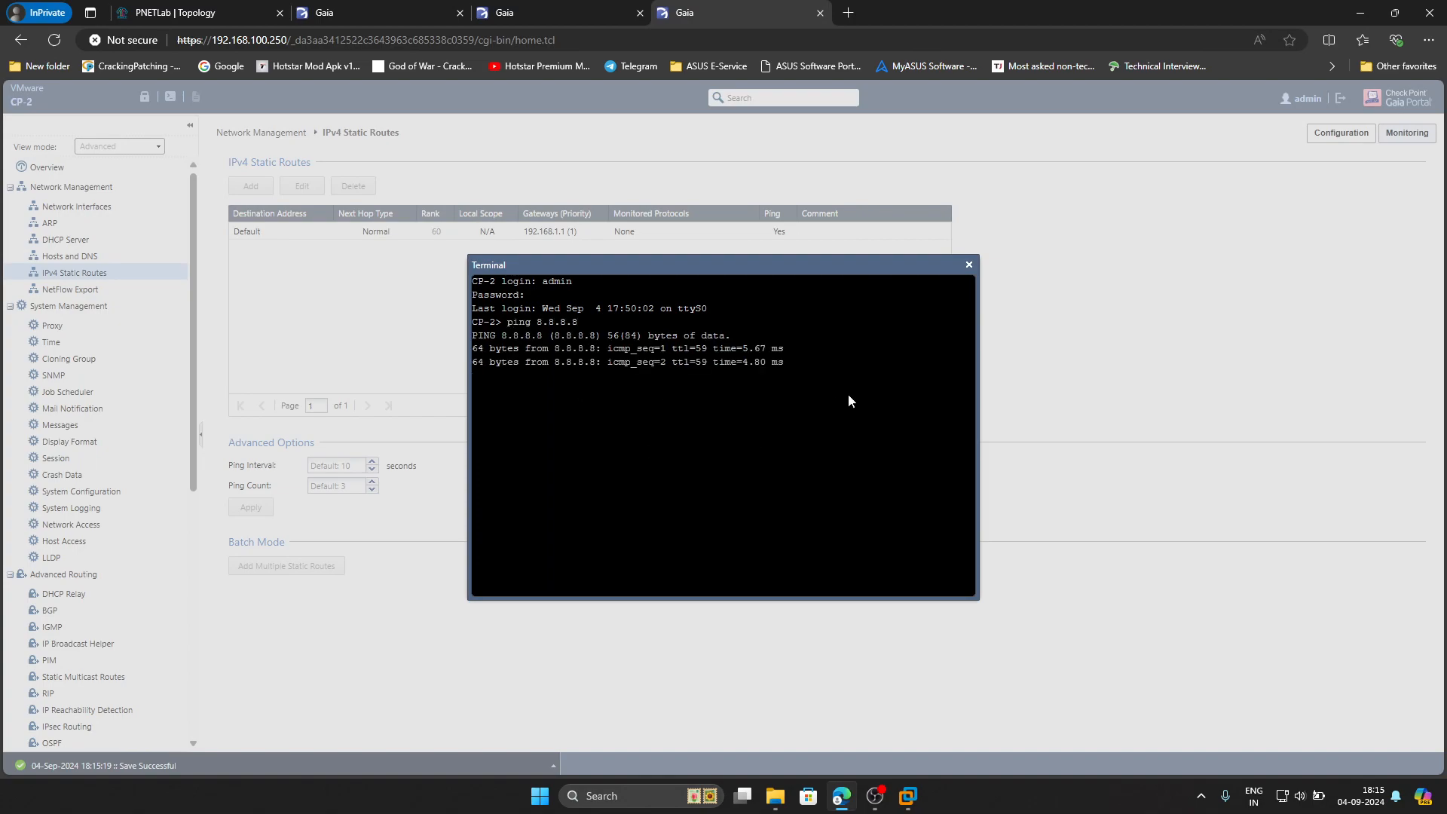
{"action": "key", "text": "ctrl+c"}
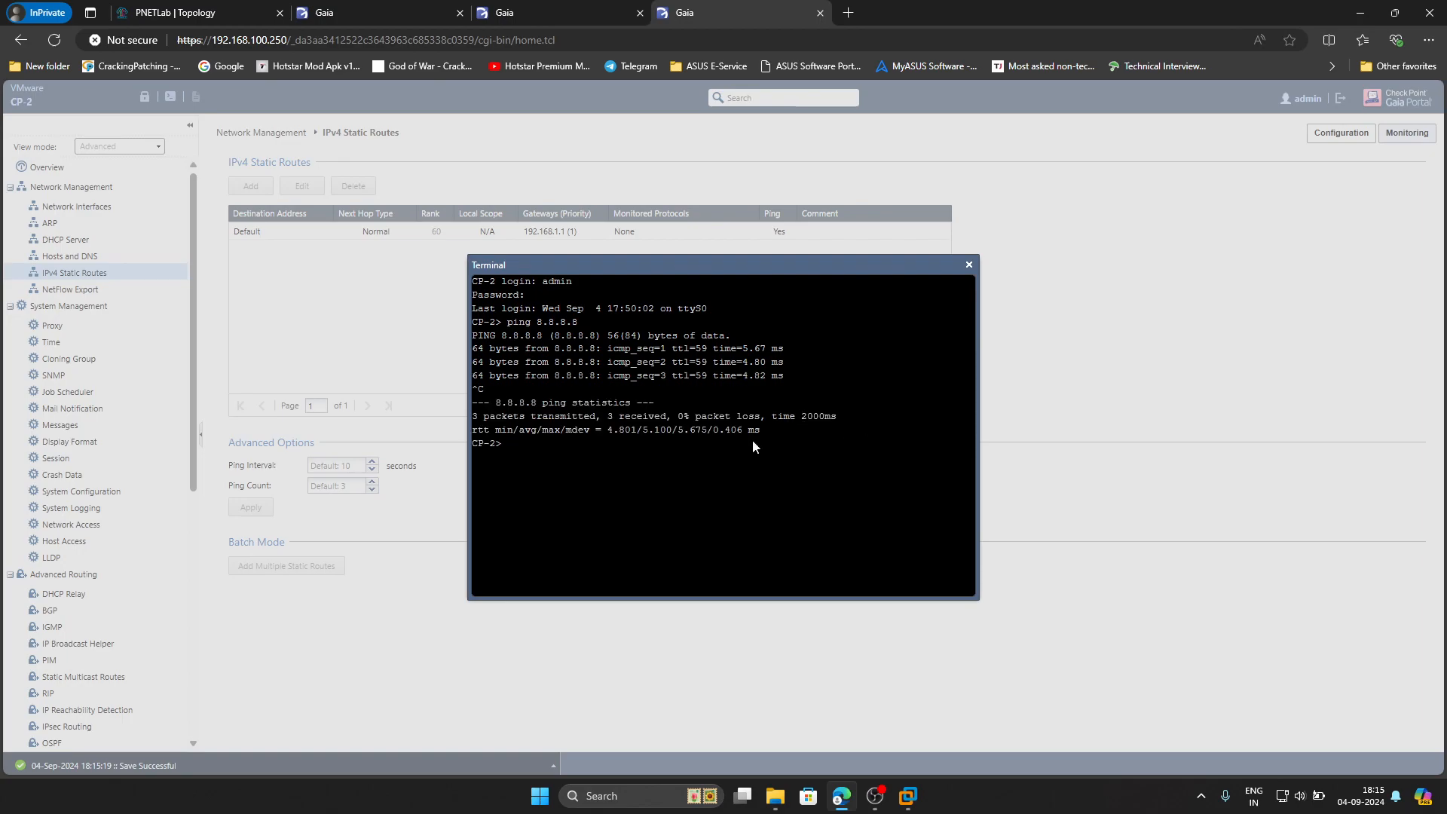
{"action": "left_click", "coordinate": [532, 12]}
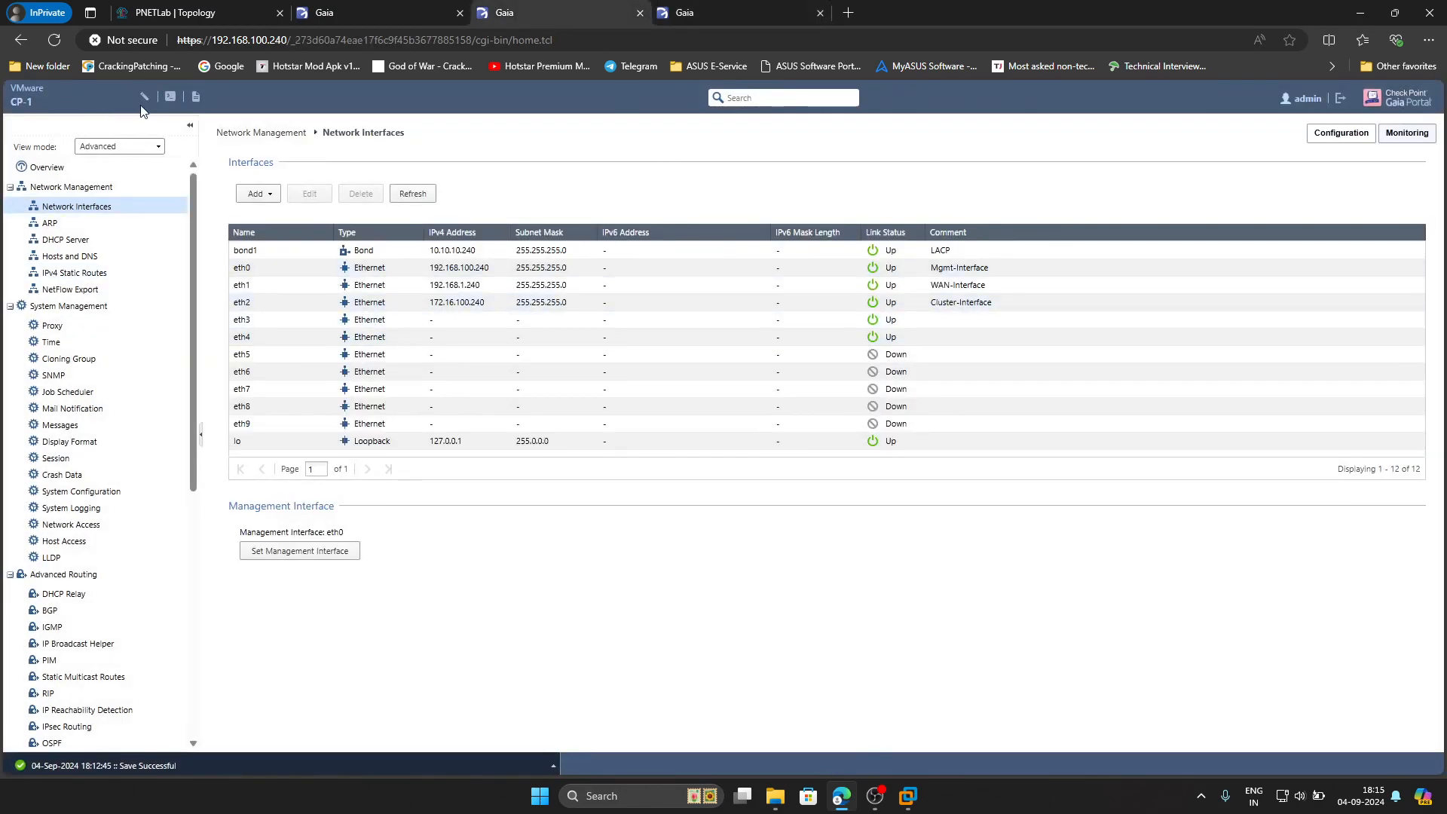
On CP-1's terminal, log in and ping 8.8.8.8 with 0% loss, then close it
{"action": "left_click", "coordinate": [171, 98]}
{"action": "type", "text": "admin"}
{"action": "key", "text": "Return"}
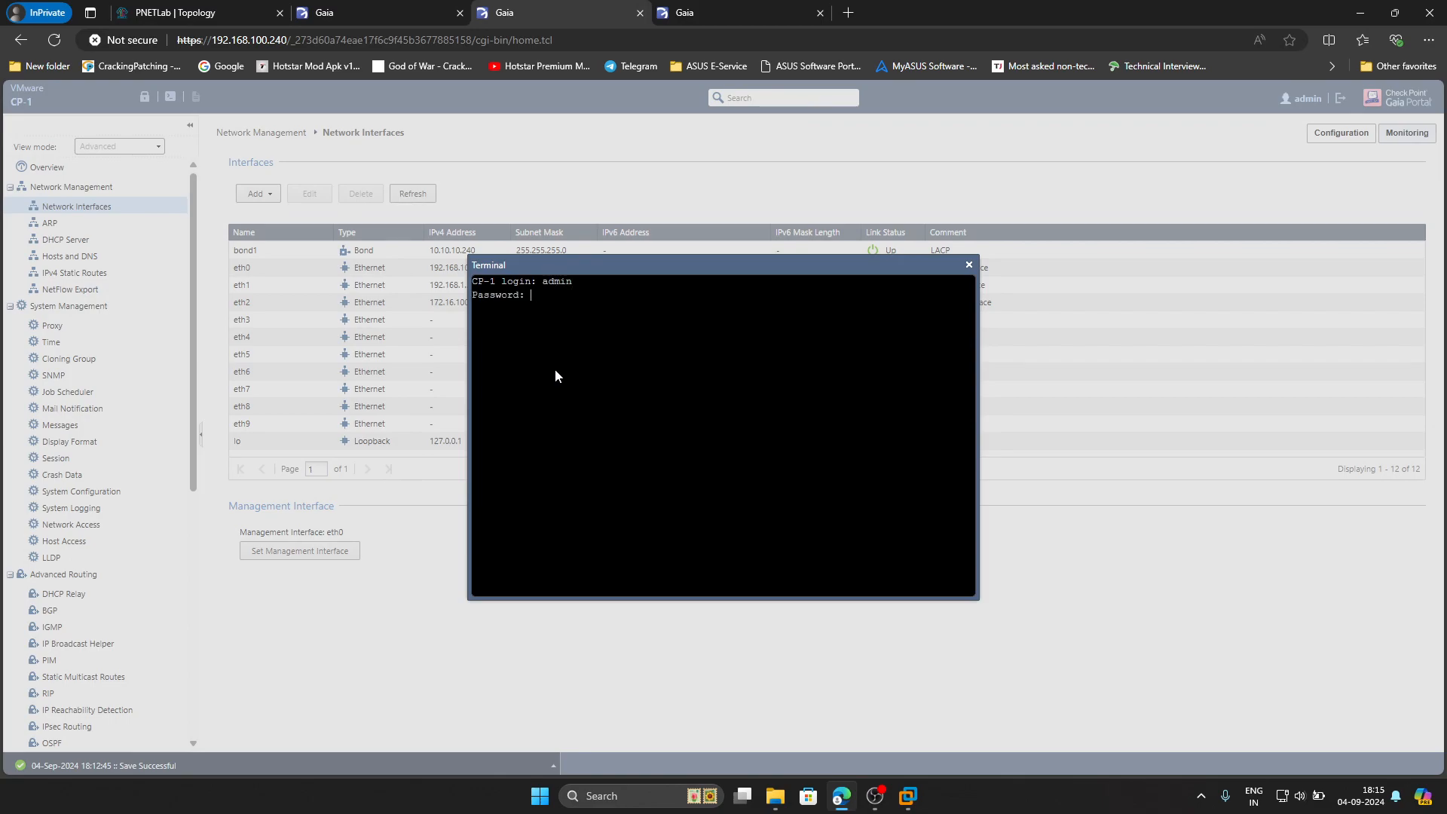
{"action": "key", "text": "Return"}
{"action": "type", "text": "ping 8."}
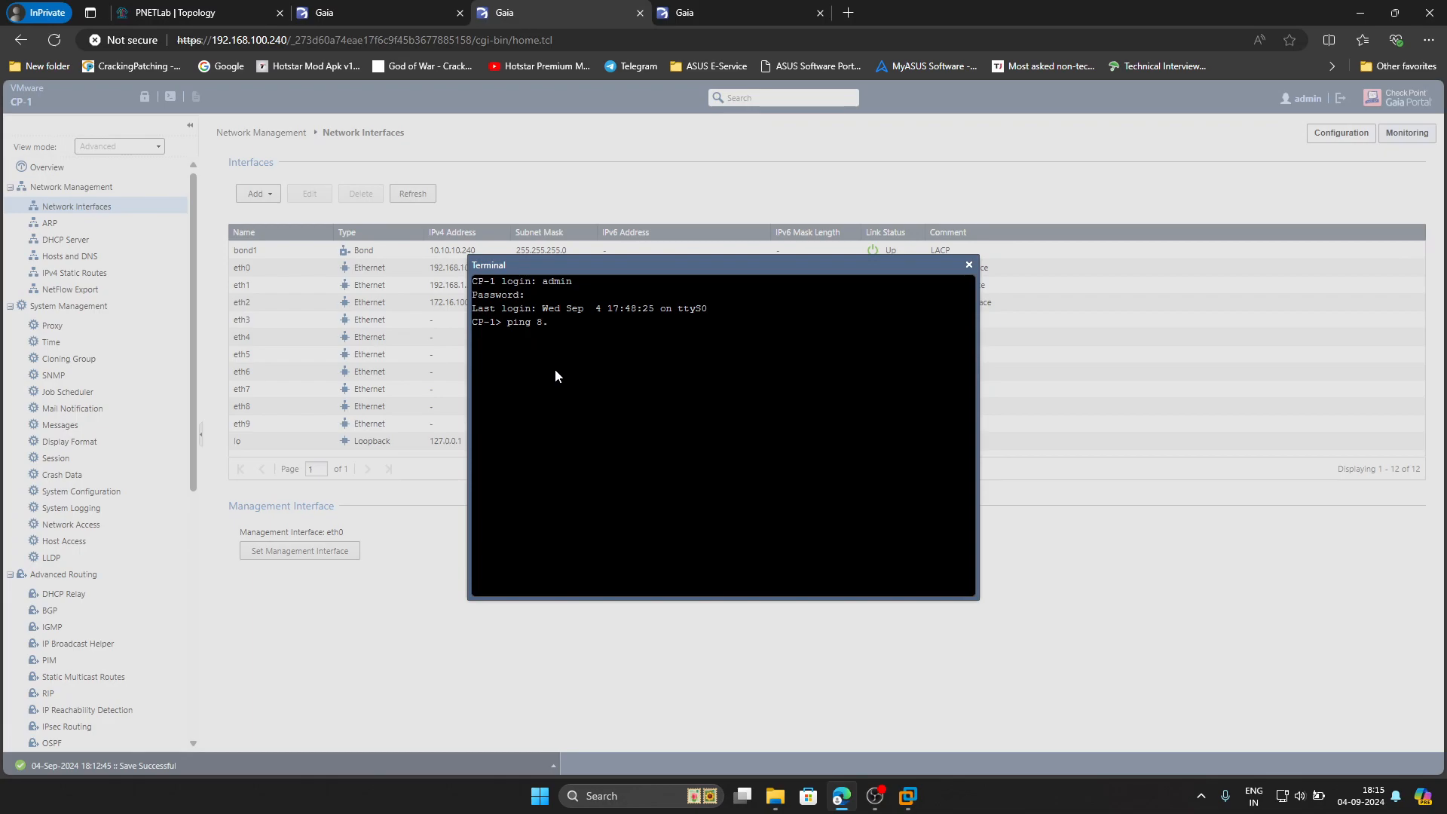
{"action": "type", "text": "8.8.8"}
{"action": "key", "text": "Return"}
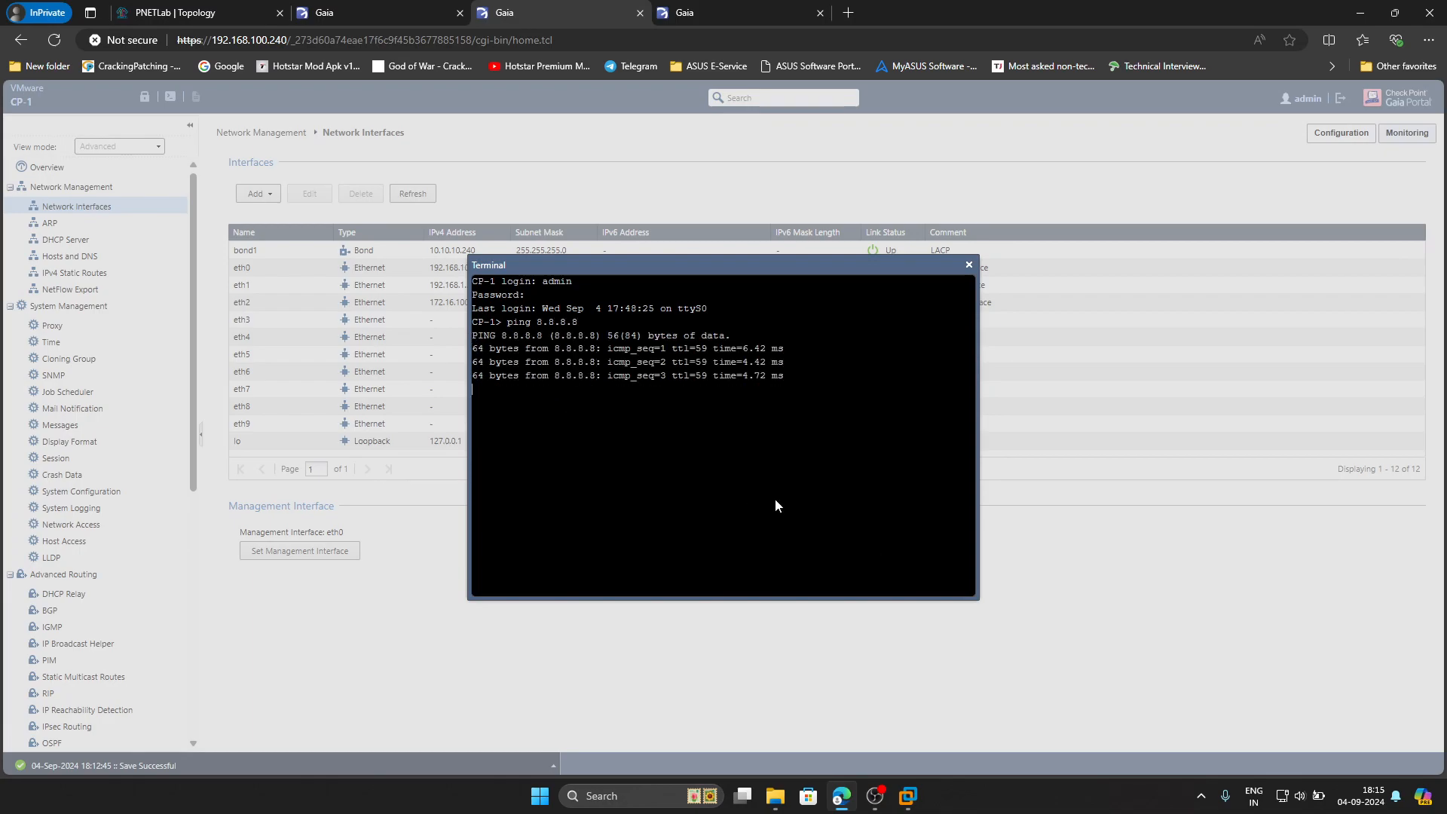
{"action": "key", "text": "ctrl+c"}
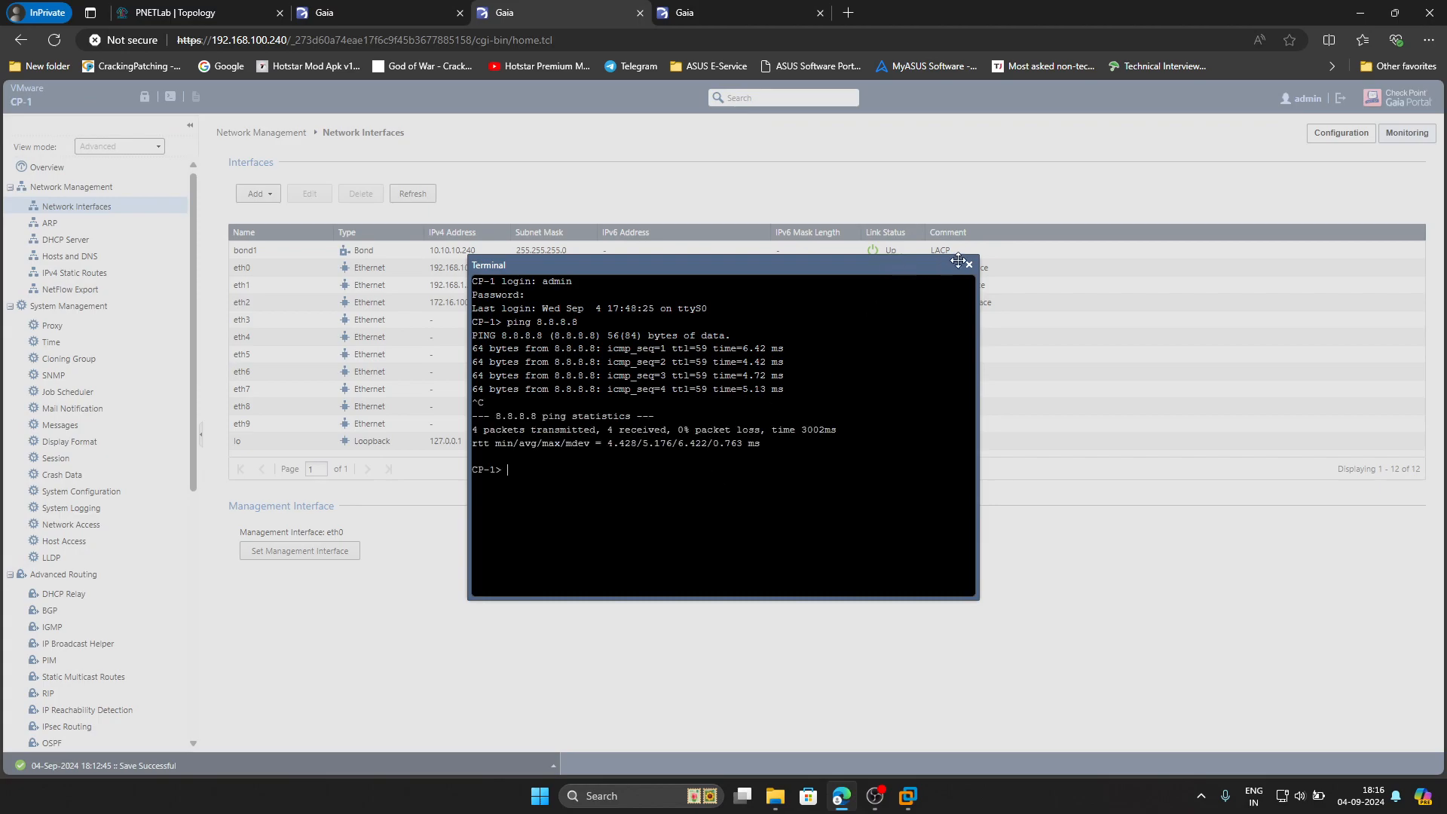
{"action": "left_click", "coordinate": [968, 265]}
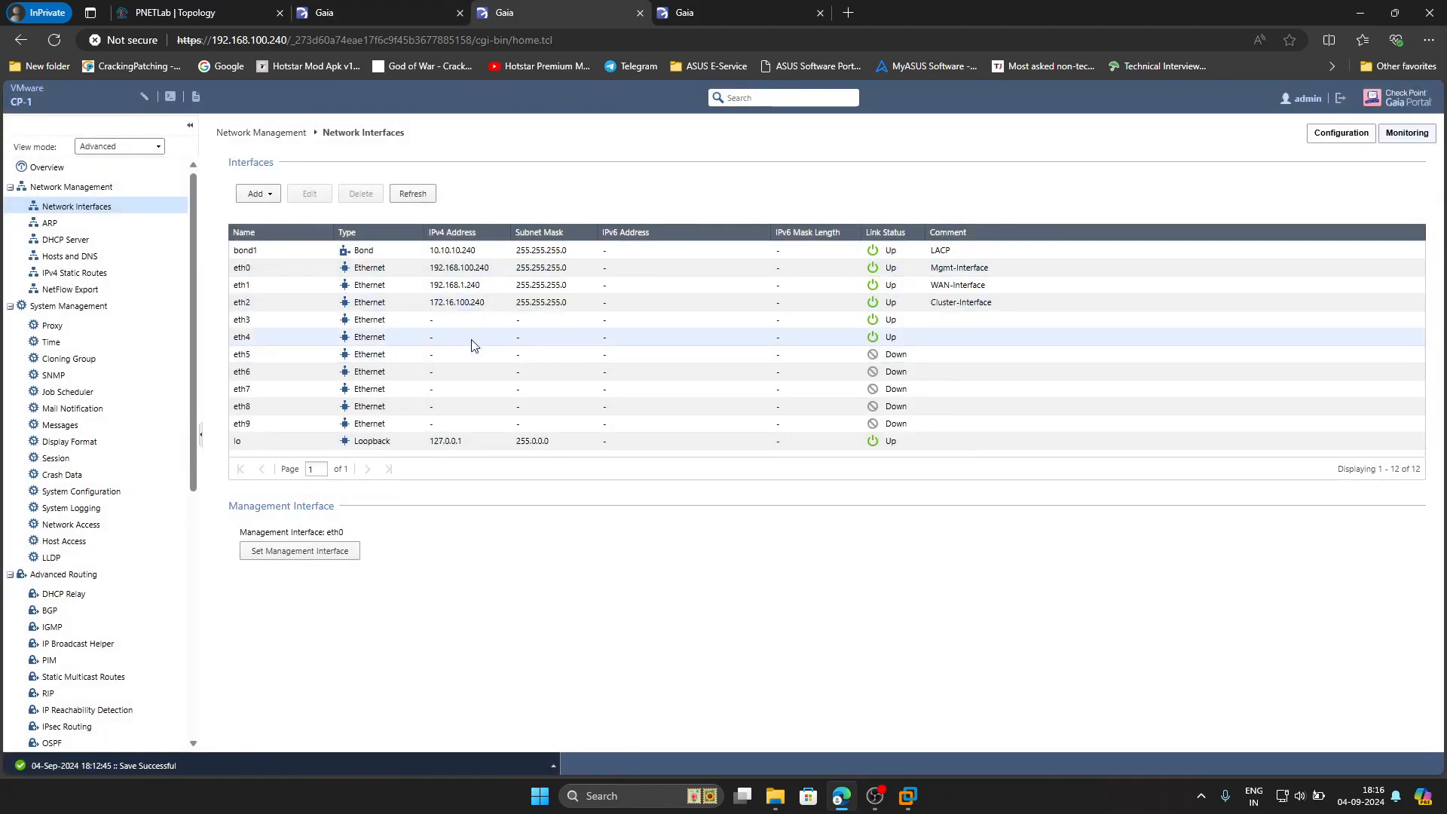
{"action": "left_click", "coordinate": [188, 12]}
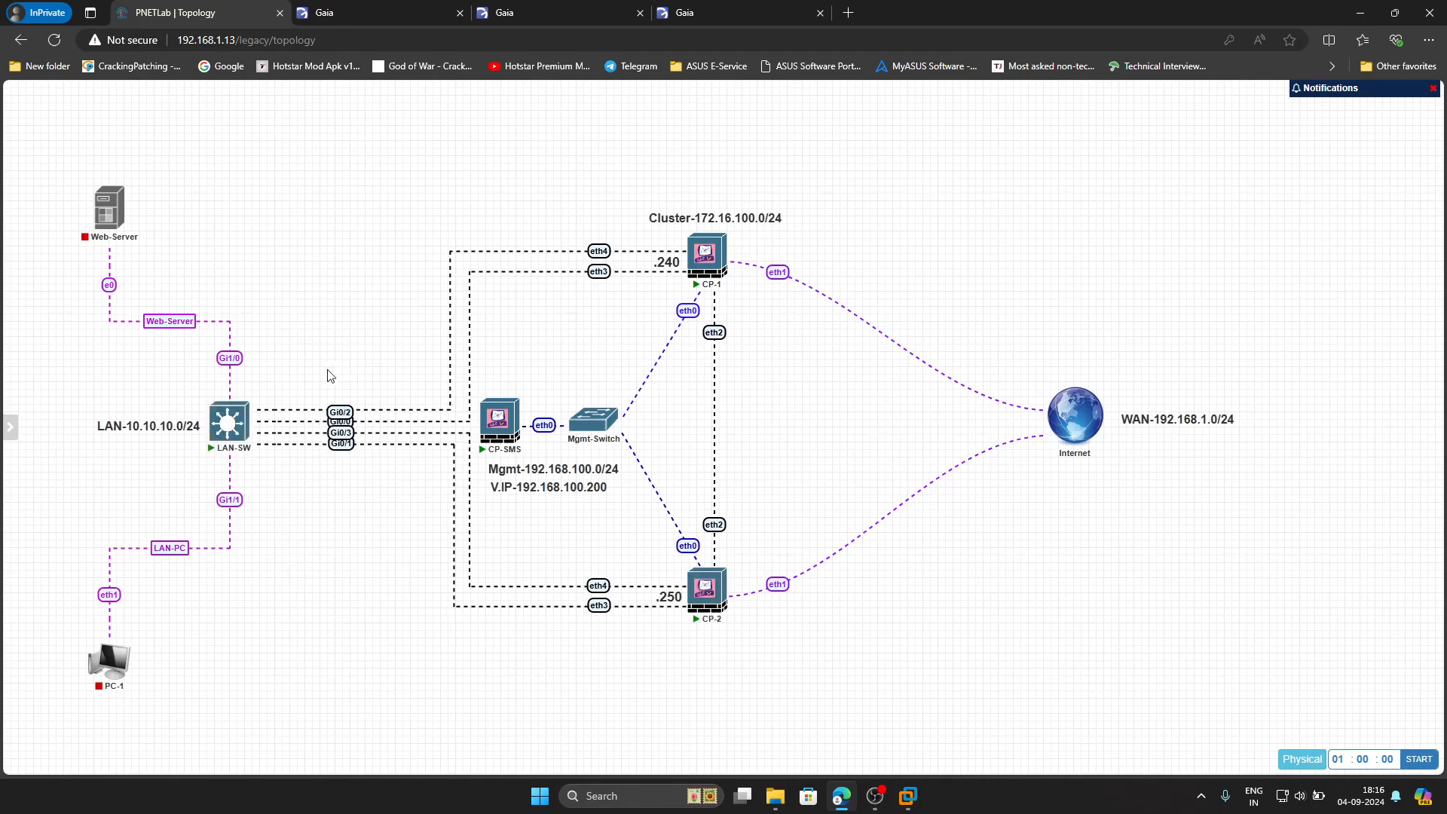
Open and enlarge the LAN-SW console in PuTTY
{"action": "left_click", "coordinate": [226, 438]}
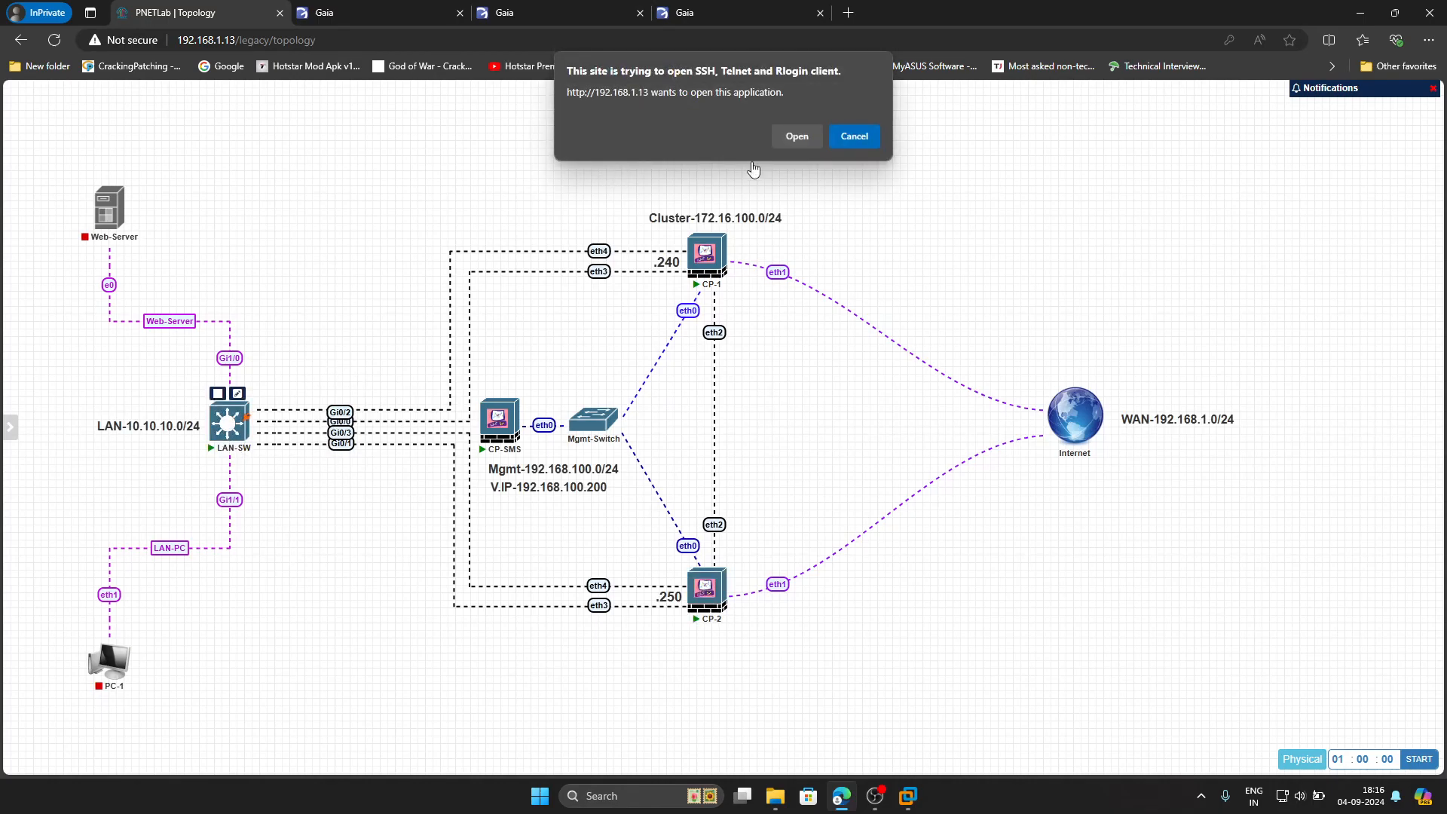
{"action": "left_click", "coordinate": [797, 137]}
{"action": "left_click_drag", "start_coordinate": [490, 350], "coordinate": [864, 512]}
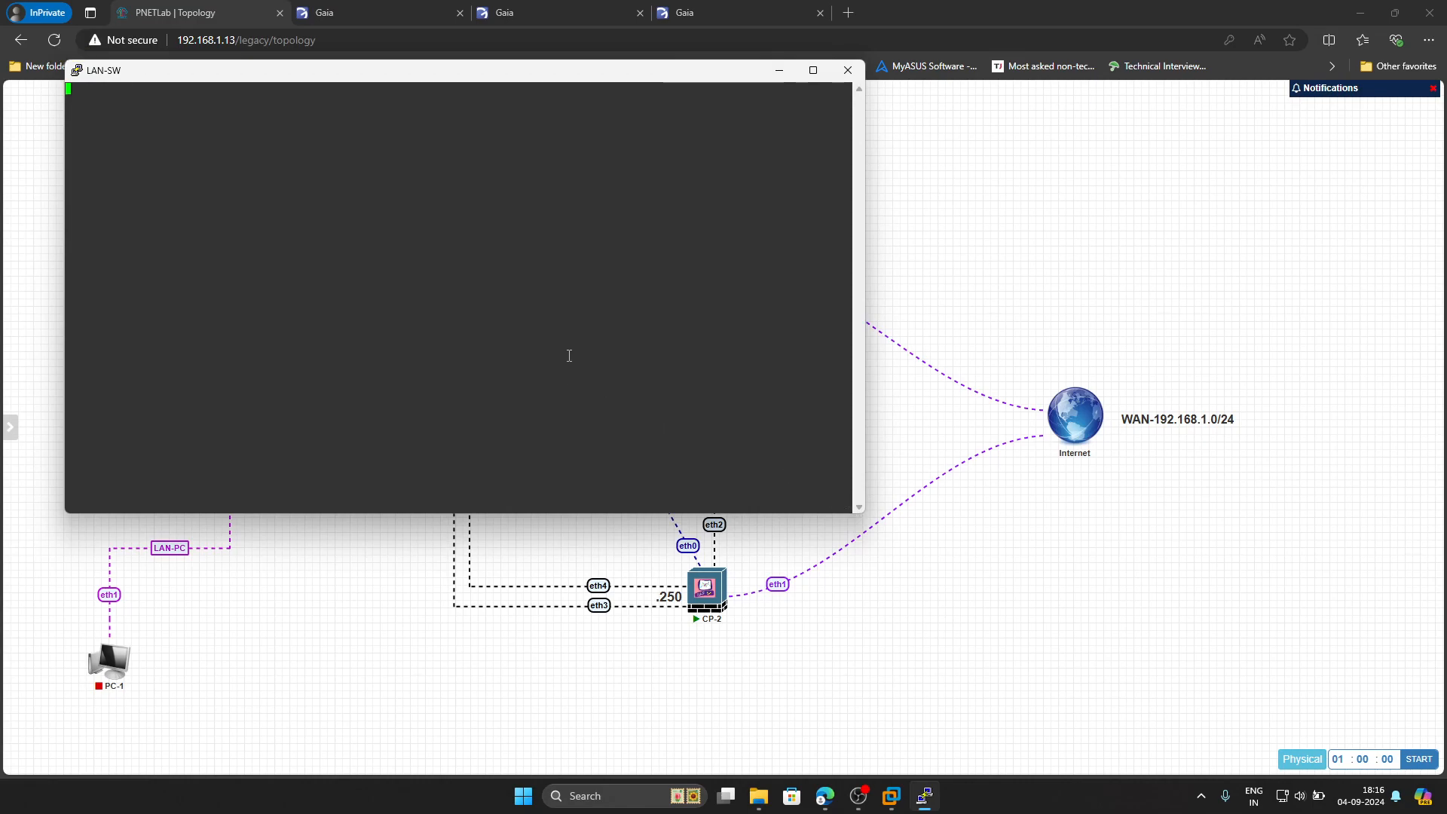
{"action": "key", "text": "Return"}
Enter configuration mode and select interface range g0/0-3
{"action": "key", "text": "Return"}
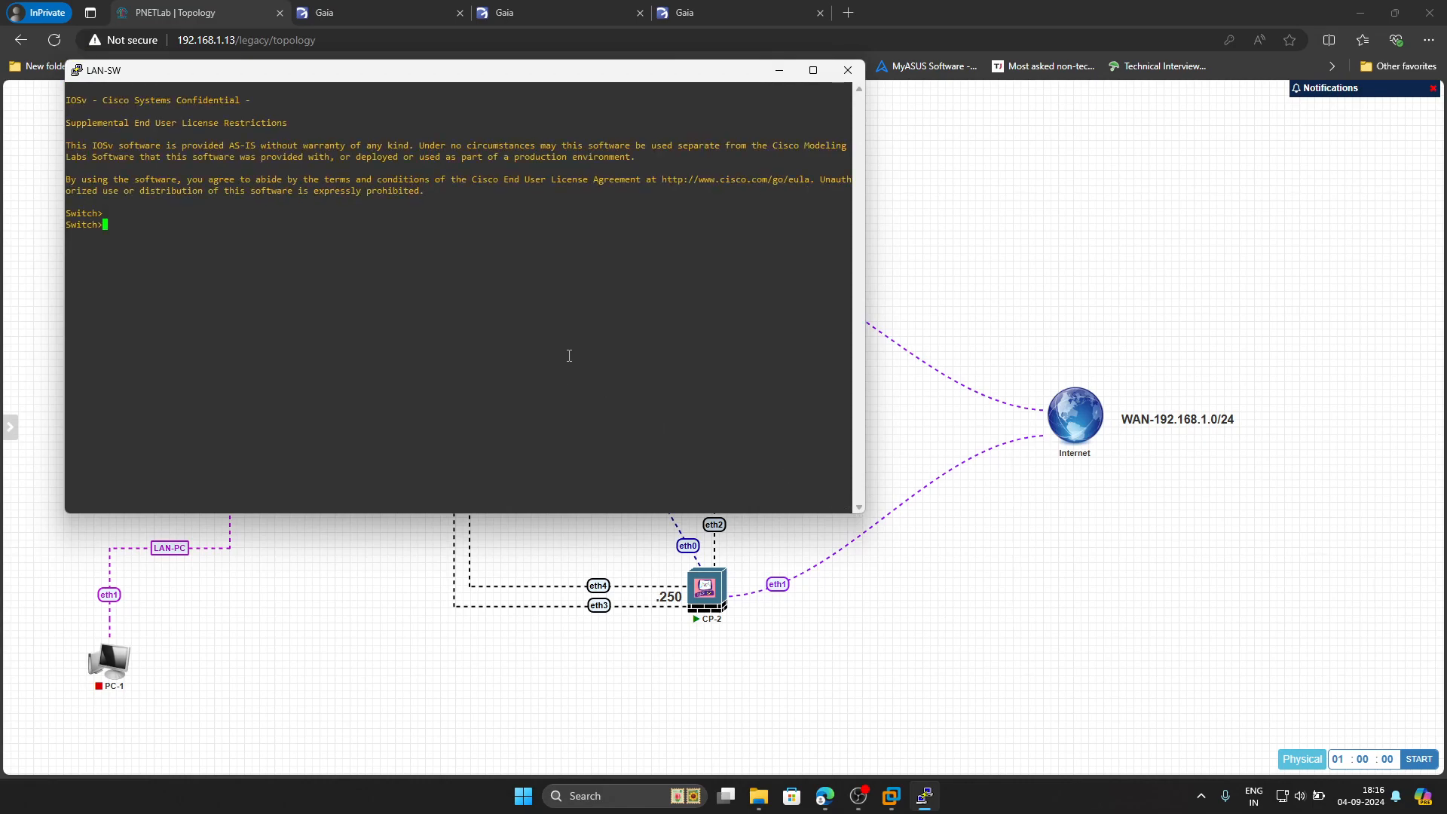
{"action": "type", "text": "en"}
{"action": "key", "text": "Return"}
{"action": "type", "text": "conf t"}
{"action": "key", "text": "Return"}
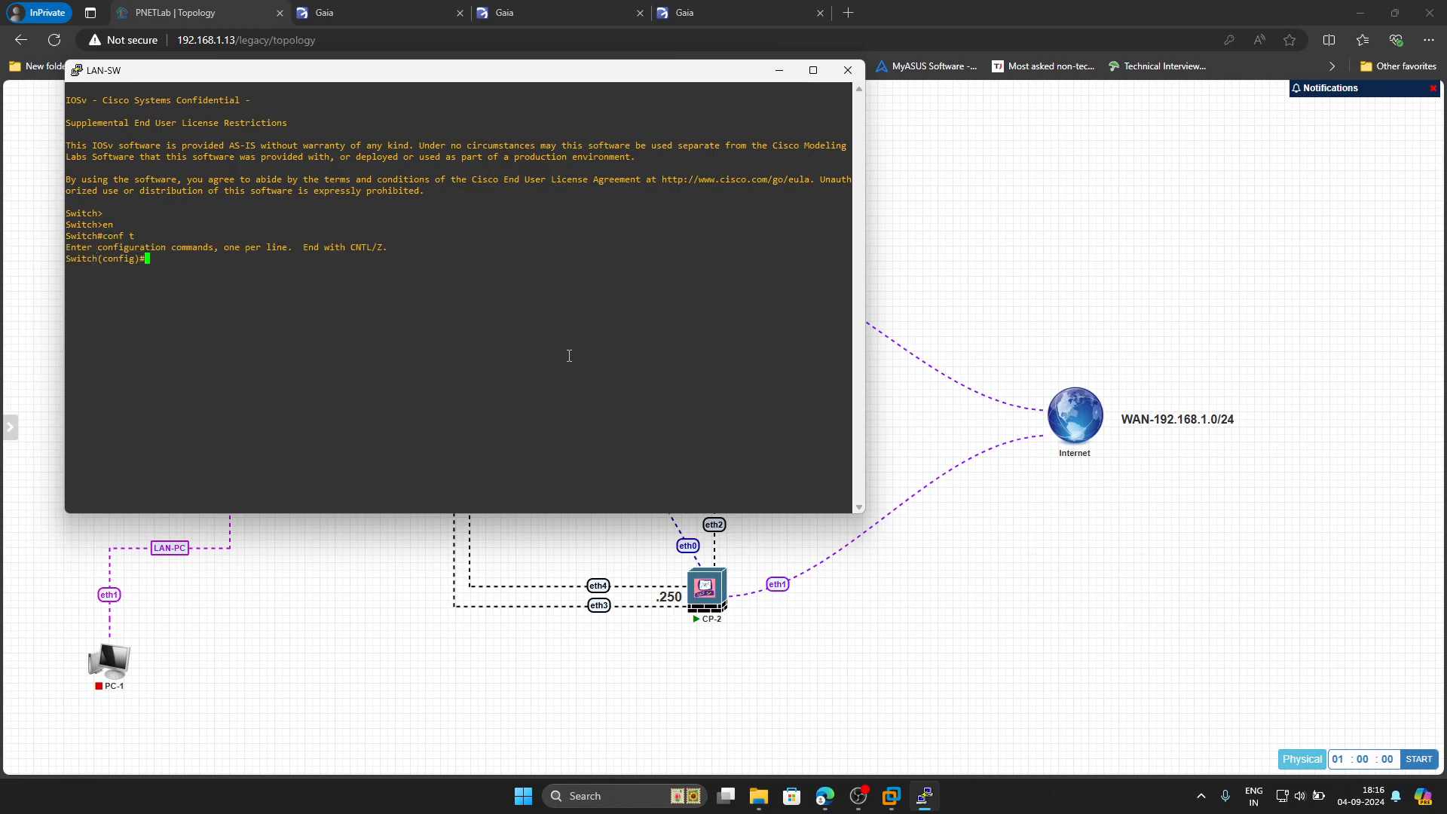
{"action": "type", "text": "int range"}
{"action": "left_click_drag", "start_coordinate": [503, 75], "coordinate": [958, 189]}
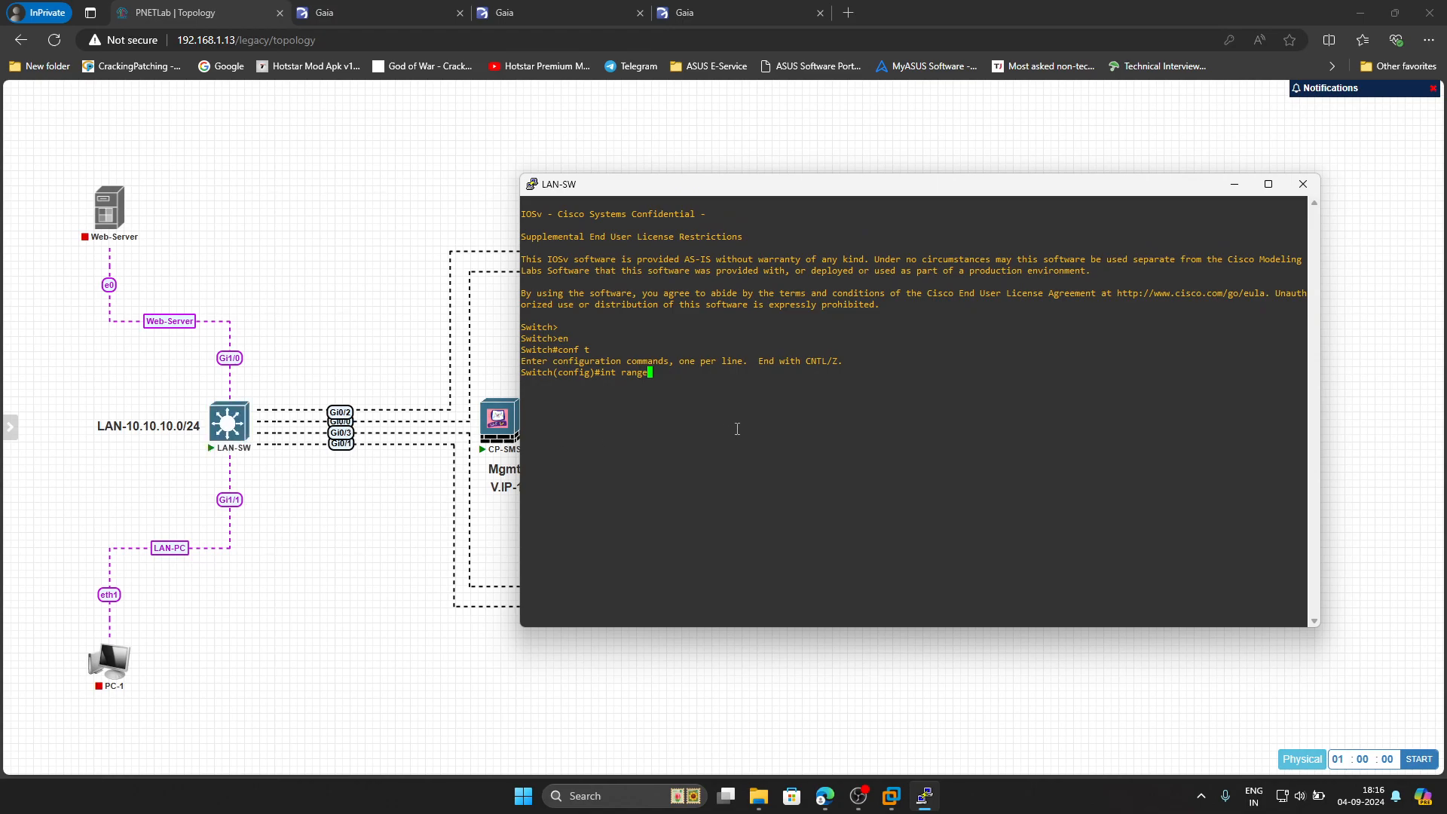
{"action": "type", "text": "g0/0-3"}
{"action": "key", "text": "Return"}
Set the channel protocol to LACP and add the ports to channel-group 1 mode active
{"action": "type", "text": "channel-protocol "}
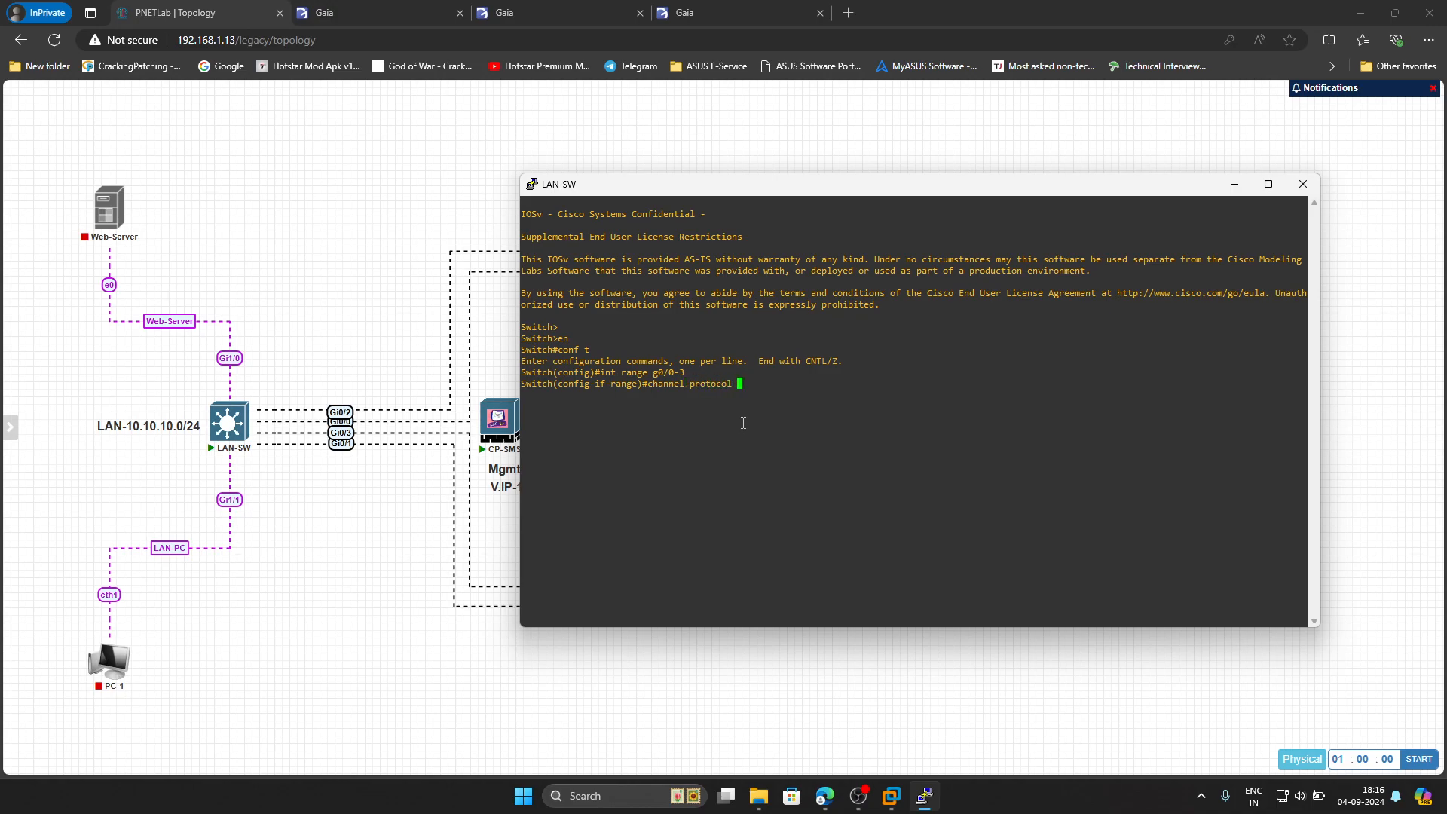
{"action": "type", "text": "lac"}
{"action": "key", "text": "Return"}
{"action": "key", "text": "Up"}
{"action": "key", "text": "BackSpace"}
{"action": "key", "text": "BackSpace"}
{"action": "key", "text": "BackSpace"}
{"action": "key", "text": "BackSpace"}
{"action": "key", "text": "BackSpace"}
{"action": "key", "text": "BackSpace"}
{"action": "key", "text": "BackSpace"}
{"action": "key", "text": "BackSpace"}
{"action": "key", "text": "BackSpace"}
{"action": "key", "text": "BackSpace"}
{"action": "key", "text": "BackSpace"}
{"action": "key", "text": "BackSpace"}
{"action": "type", "text": "group 1 mode active"}
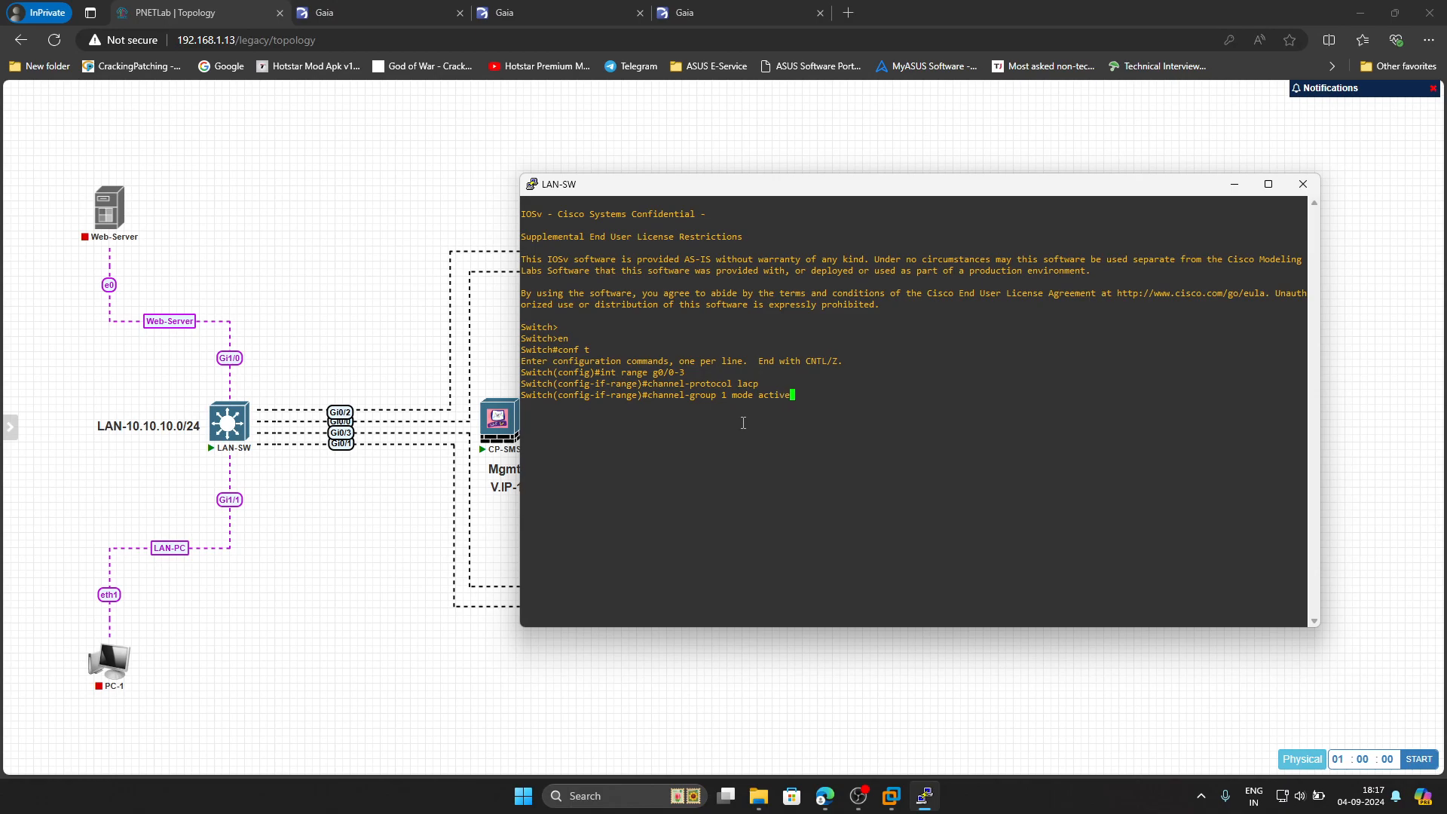
{"action": "key", "text": "Return"}
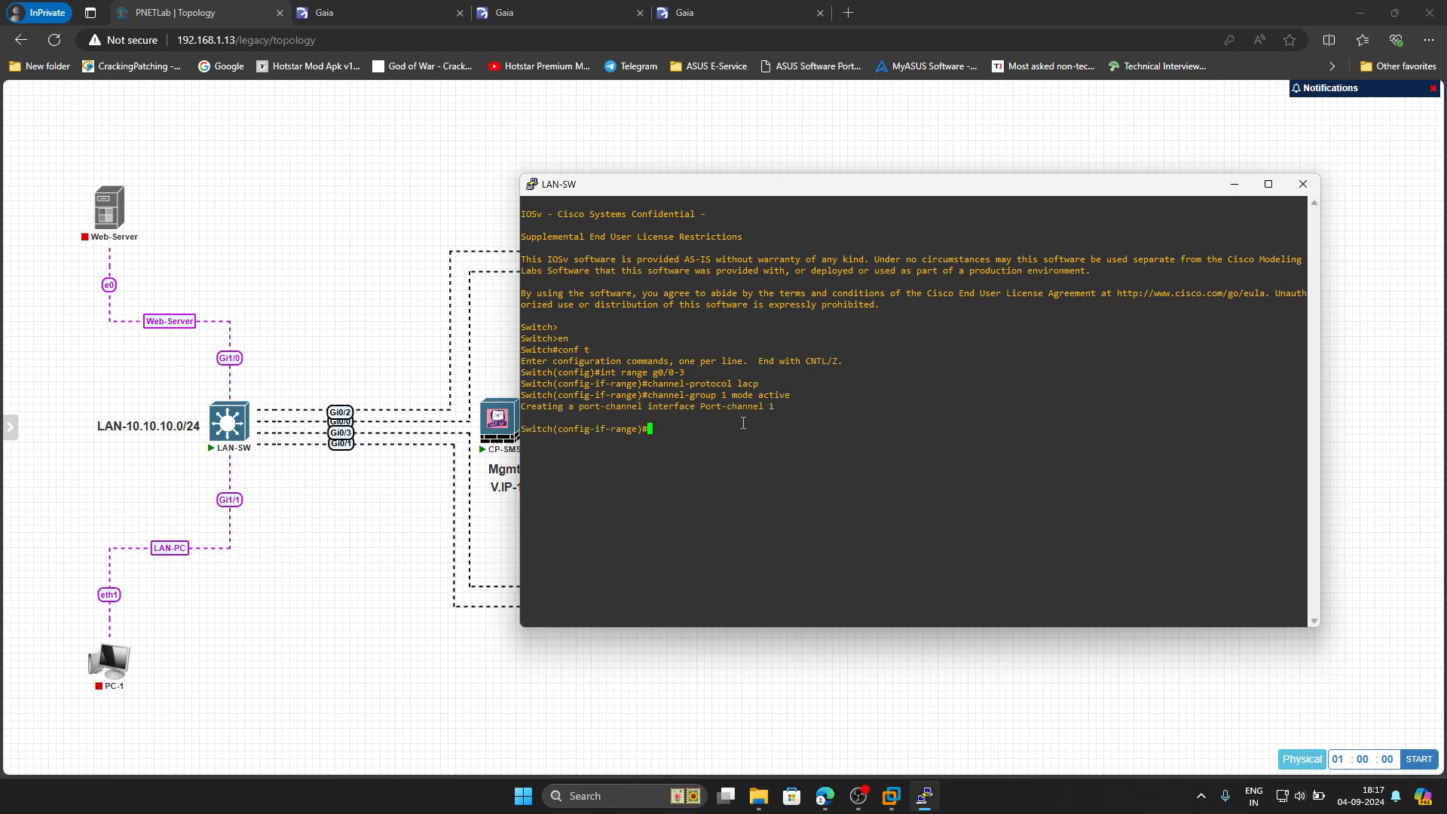
{"action": "type", "text": "in"}
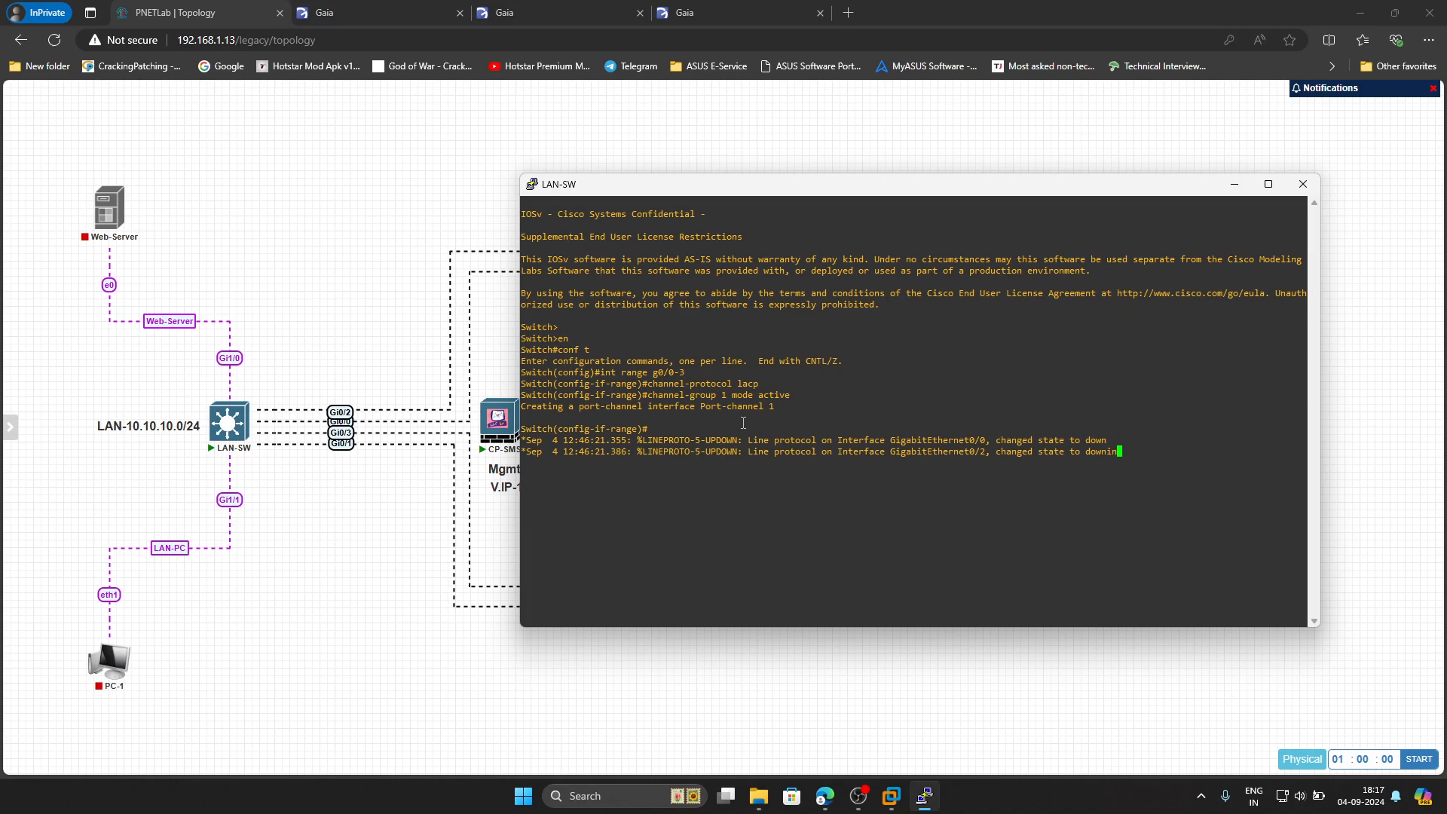
{"action": "type", "text": "t po1"}
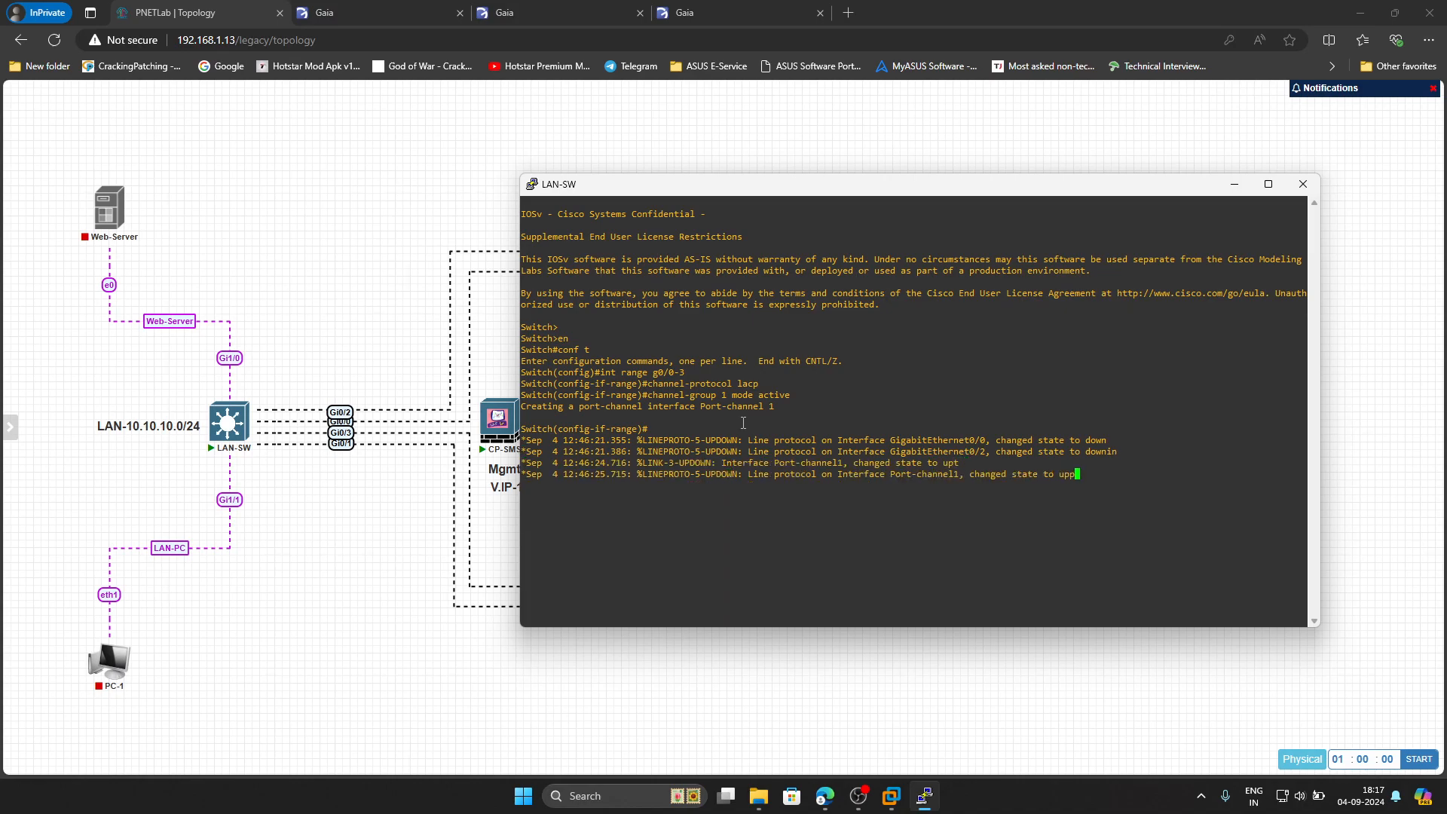
Set Port-channel1's trunk encapsulation to dot1q
{"action": "key", "text": "Return"}
{"action": "type", "text": "int po1"}
{"action": "key", "text": "Return"}
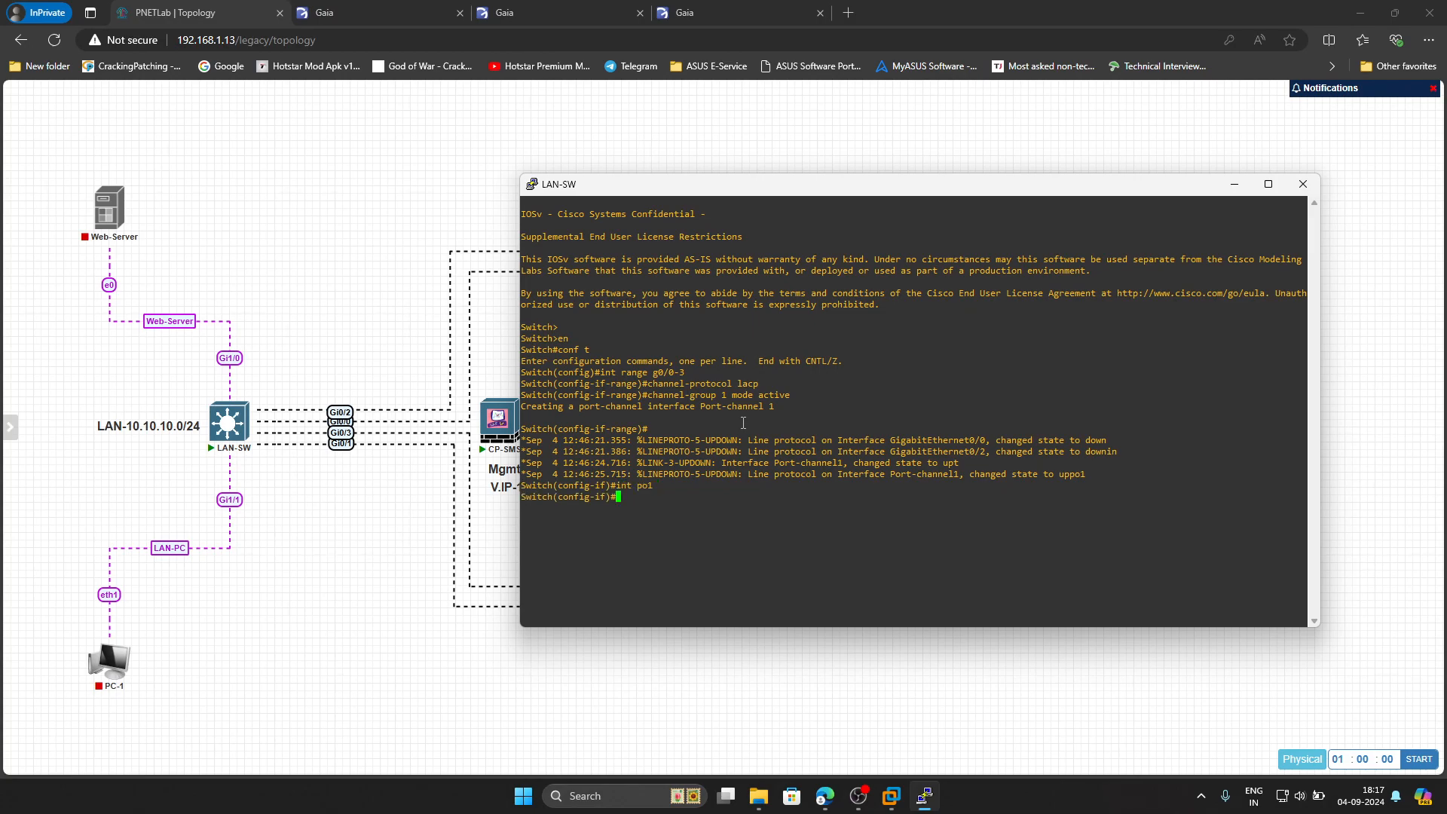
{"action": "type", "text": "swi"}
{"action": "key", "text": "Tab"}
{"action": "type", "text": "t"}
{"action": "key", "text": "Tab"}
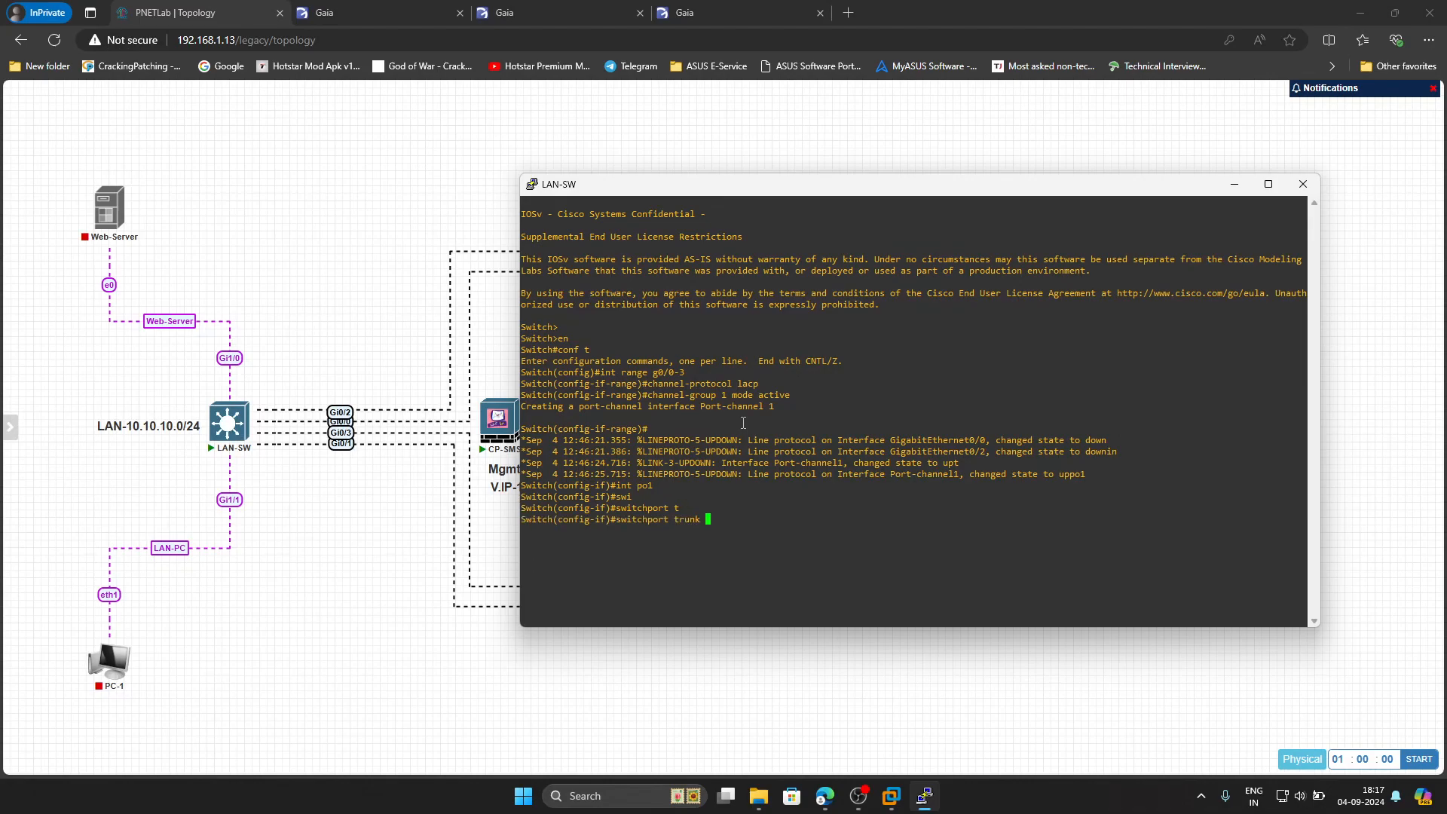
{"action": "type", "text": "e"}
{"action": "key", "text": "Tab"}
{"action": "type", "text": "d"}
{"action": "key", "text": "Tab"}
{"action": "key", "text": "Return"}
Make Port-channel1 a trunk port and save the configuration with do wr
{"action": "type", "text": "swi"}
{"action": "key", "text": "Tab"}
{"action": "type", "text": "m"}
{"action": "key", "text": "Tab"}
{"action": "type", "text": "t"}
{"action": "key", "text": "Tab"}
{"action": "key", "text": "Return"}
{"action": "key", "text": "Return"}
{"action": "key", "text": "Return"}
{"action": "key", "text": "Return"}
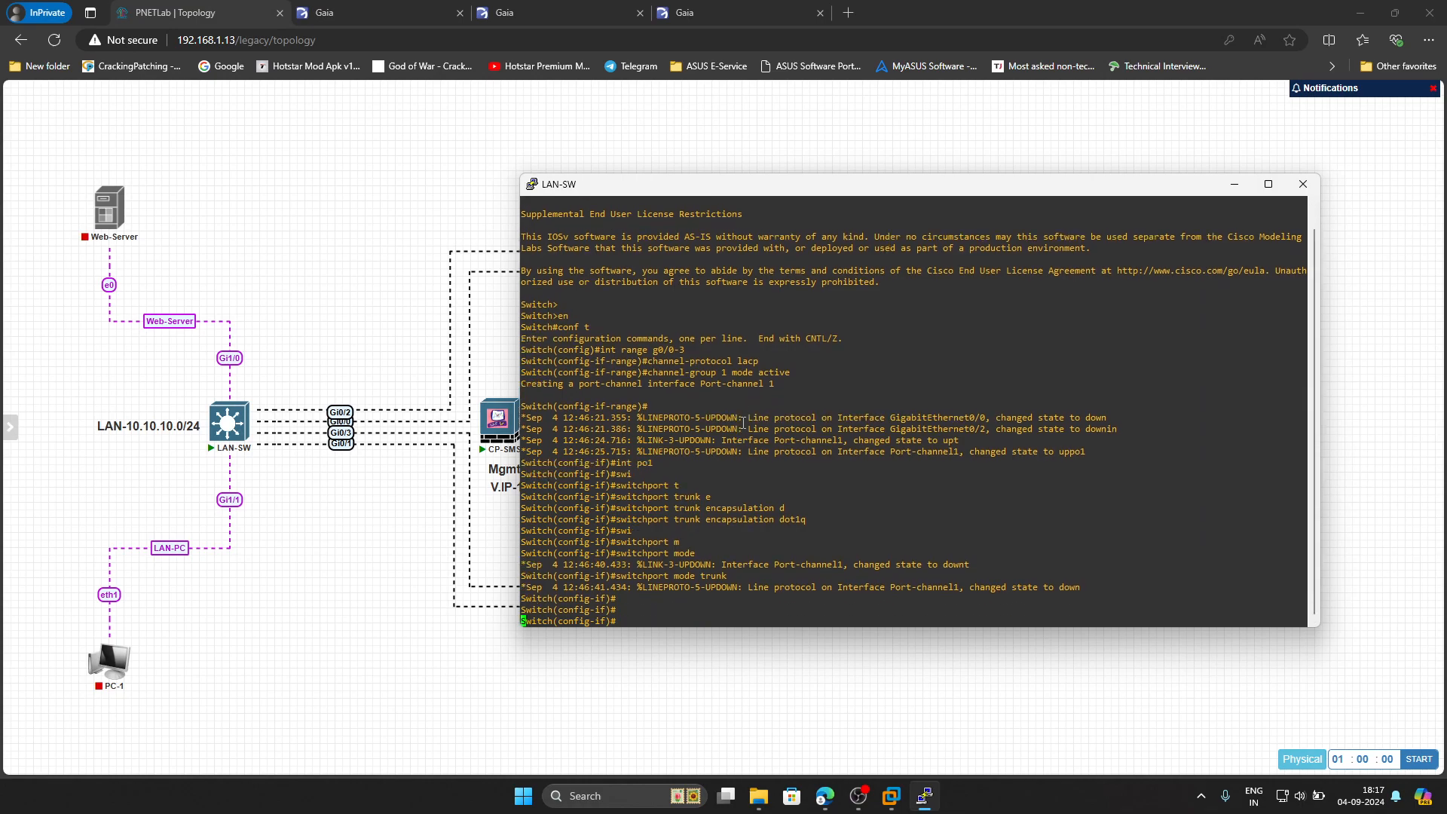
{"action": "type", "text": "do wr"}
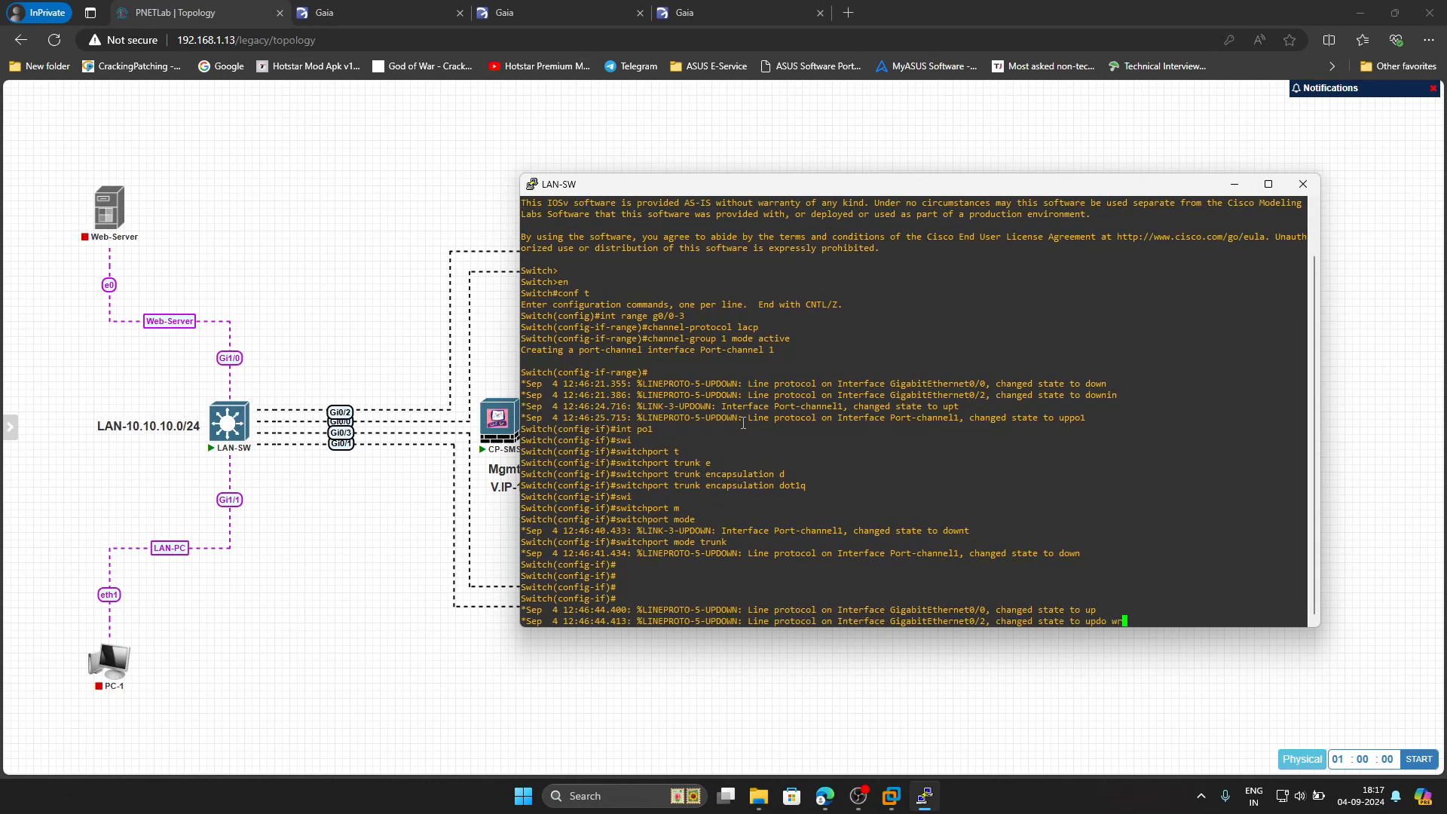
{"action": "key", "text": "Return"}
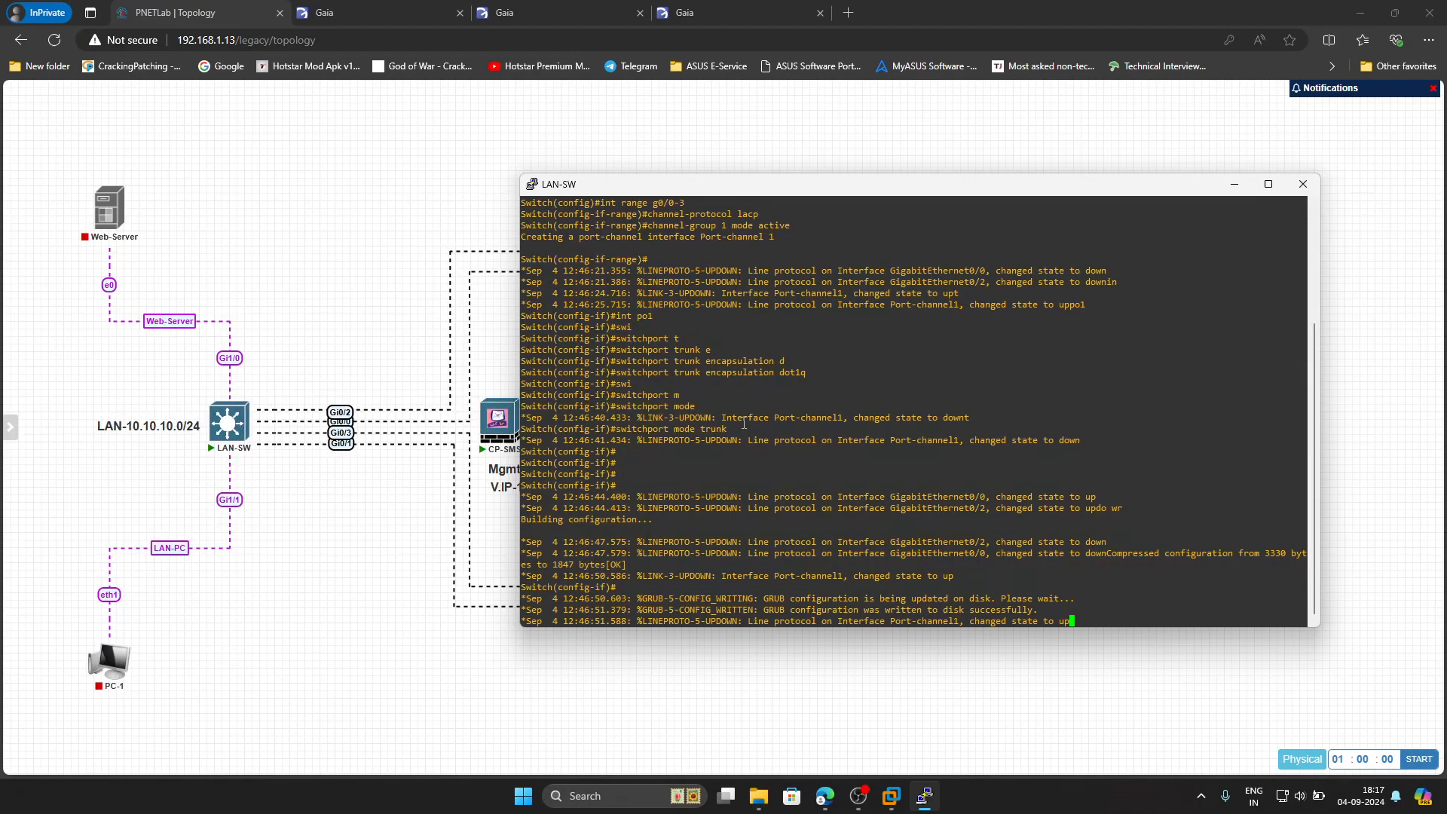
Verify with show interfaces trunk that Po1 is trunking 802.1q, then close the console
{"action": "key", "text": "ctrl+z"}
{"action": "type", "text": "s"}
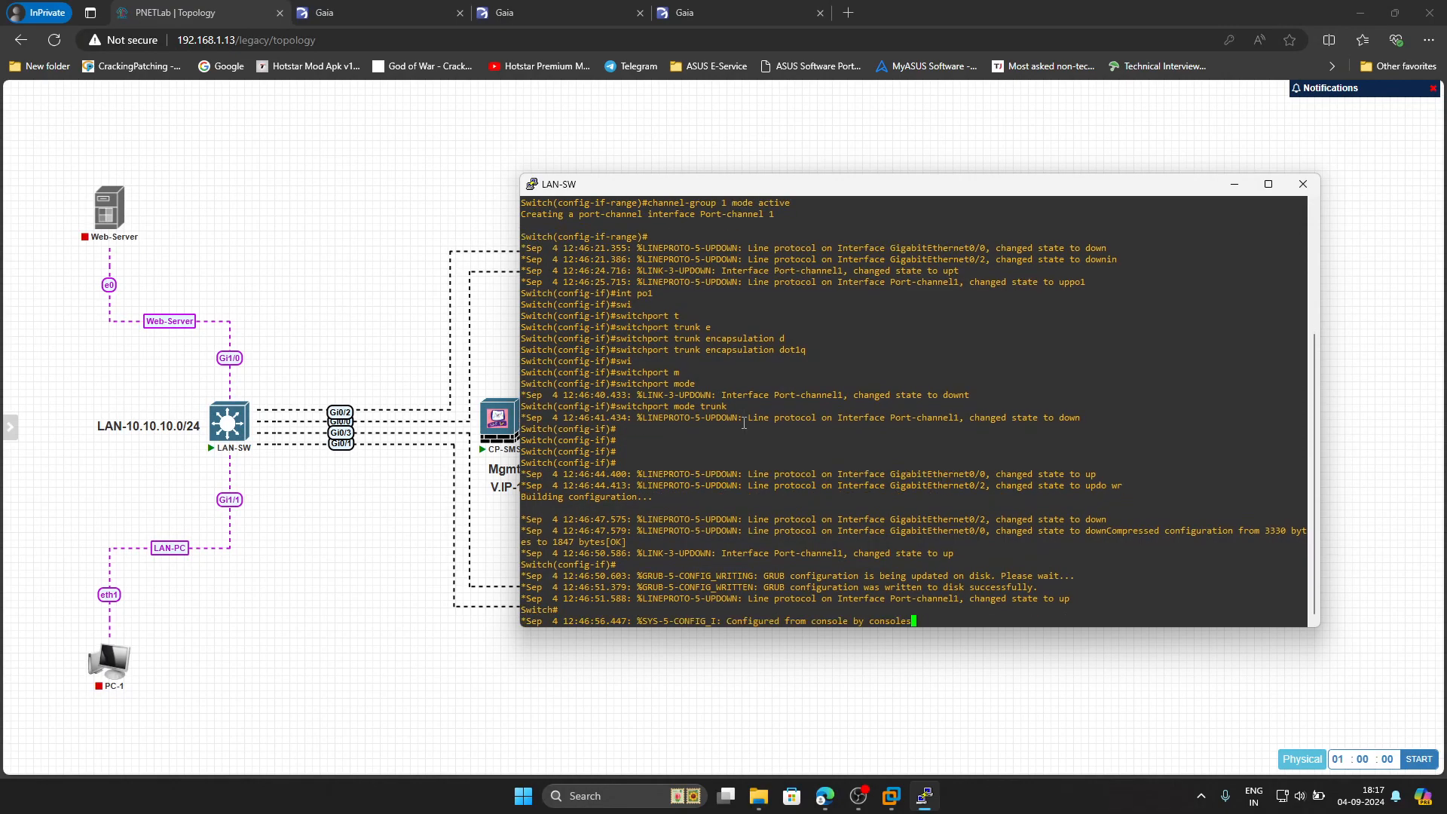
{"action": "type", "text": "h int tr"}
{"action": "key", "text": "Return"}
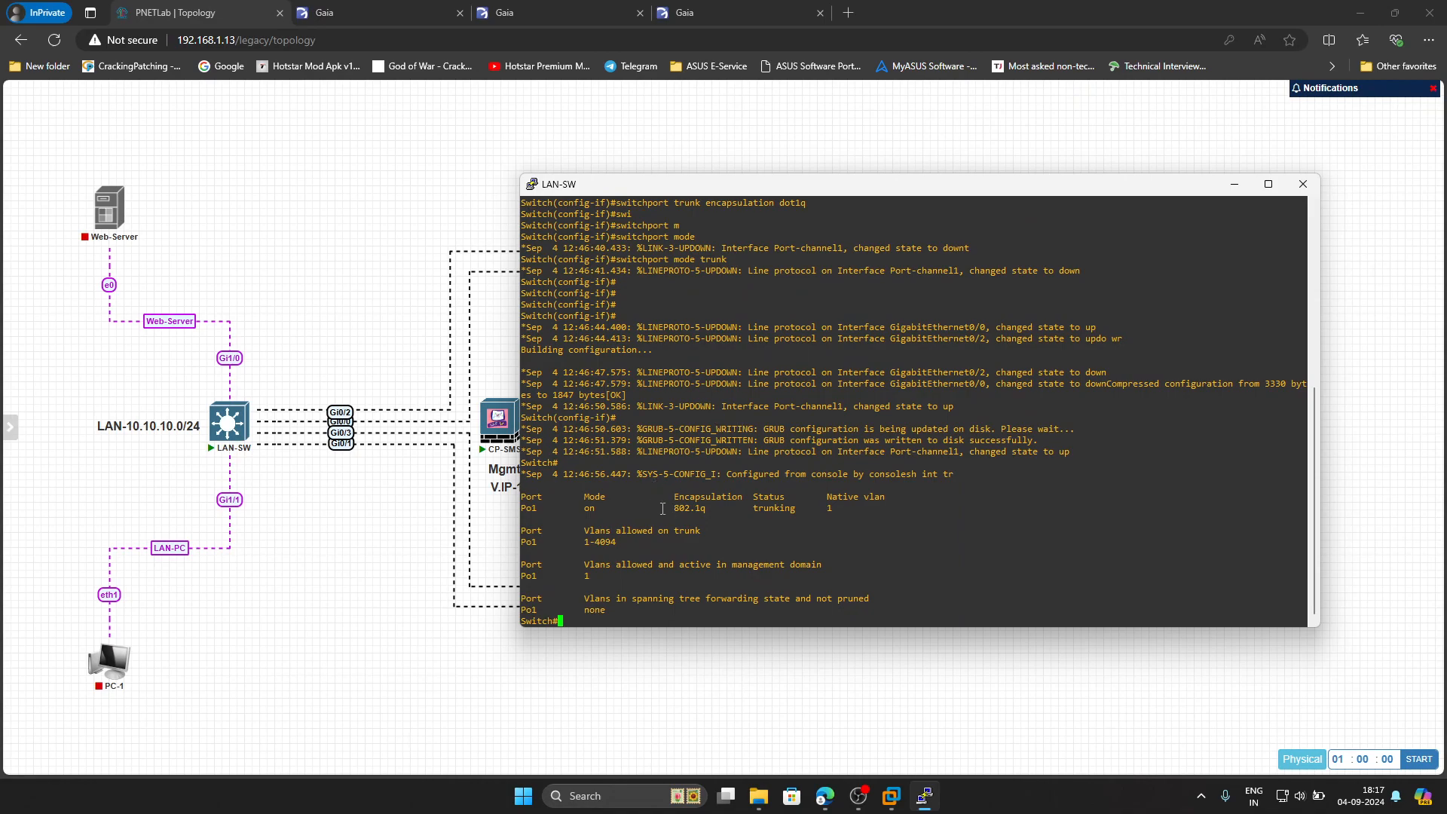
{"action": "left_click_drag", "start_coordinate": [658, 508], "coordinate": [980, 522]}
{"action": "left_click", "coordinate": [833, 557]}
{"action": "left_click", "coordinate": [1303, 184]}
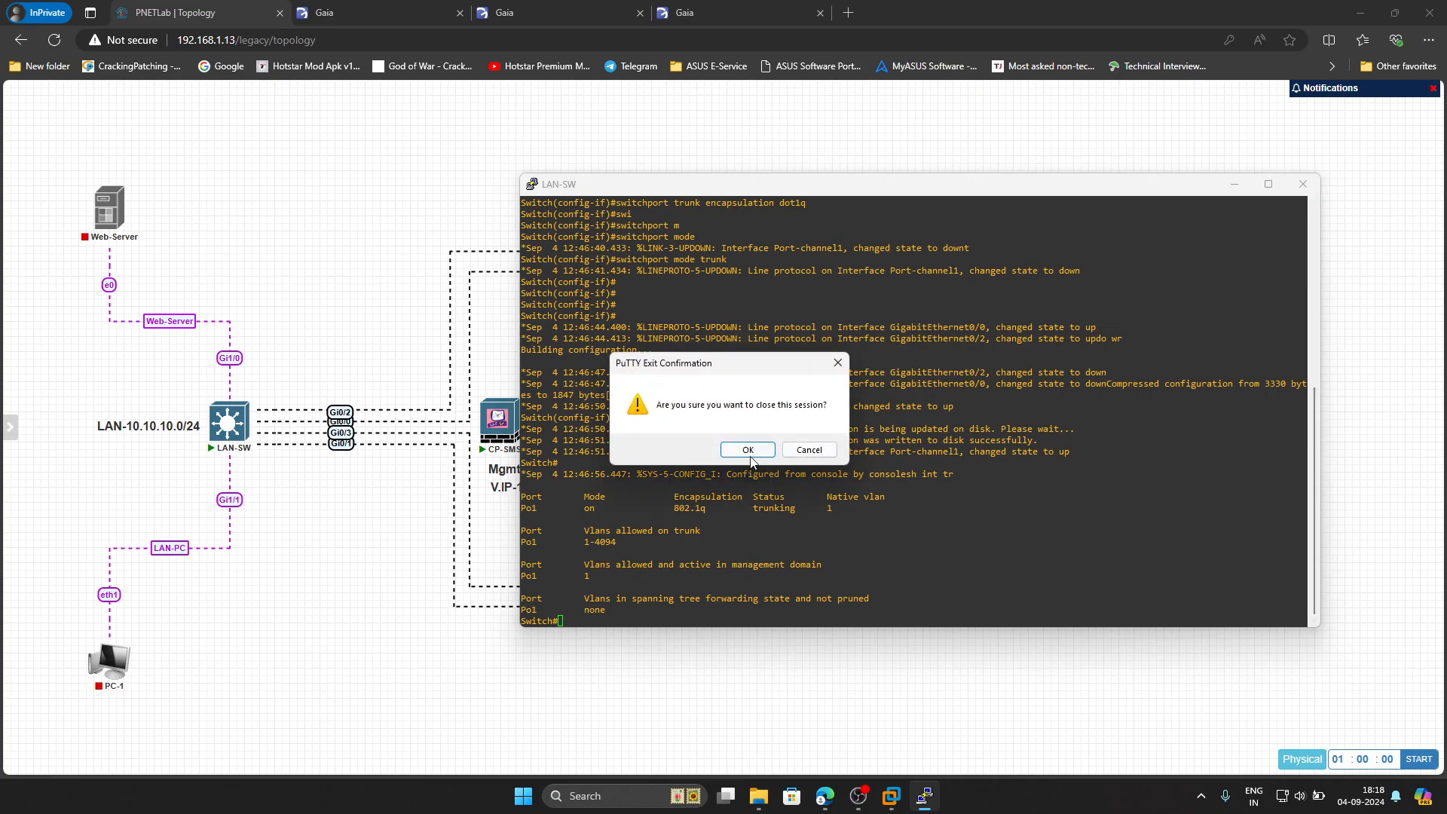
Confirm closing the LAN-SW session, minimize the open windows, and launch SmartConsole R81.10
{"action": "left_click", "coordinate": [746, 449]}
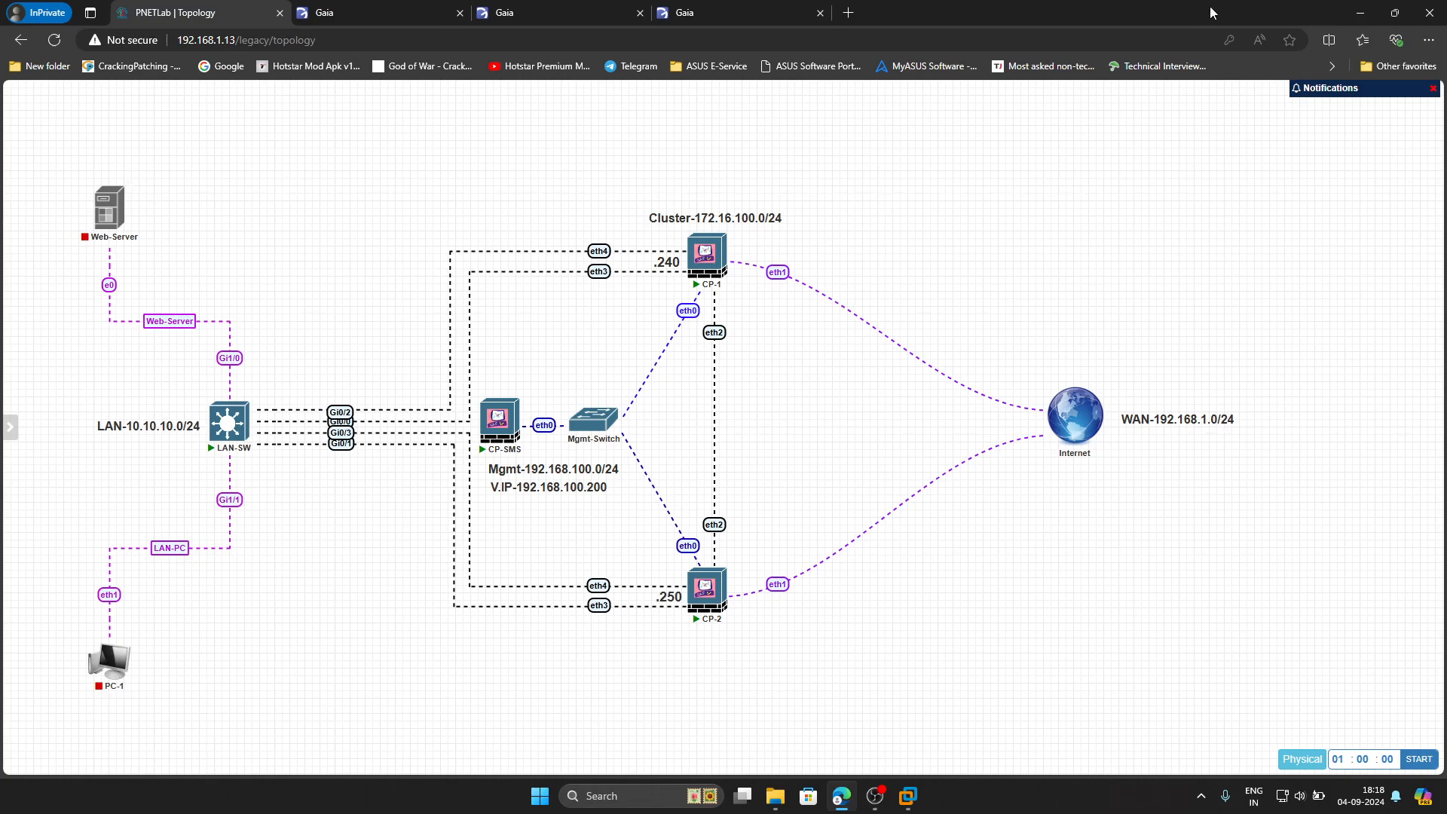
{"action": "left_click", "coordinate": [1357, 14]}
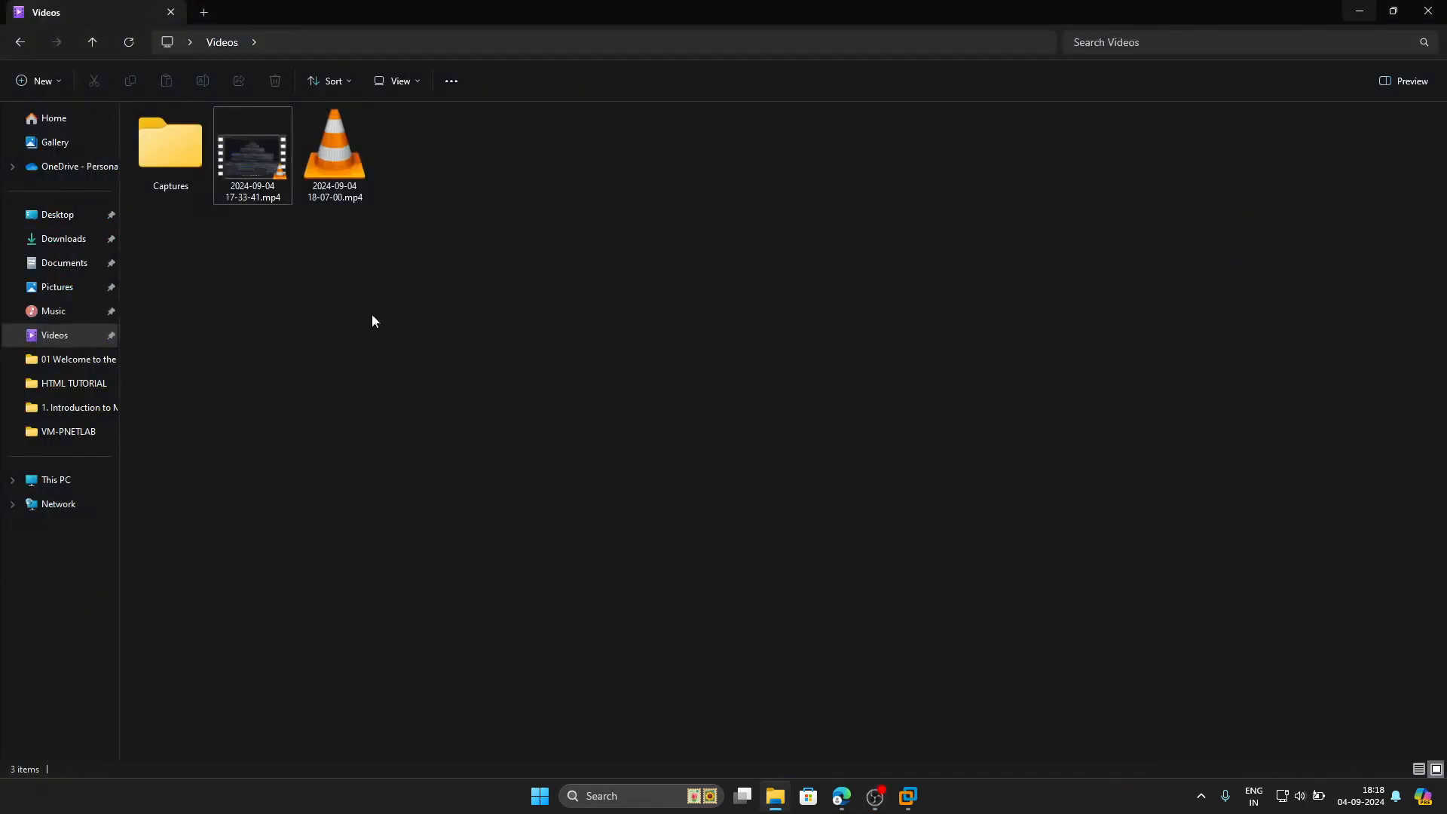
{"action": "left_click", "coordinate": [1428, 11]}
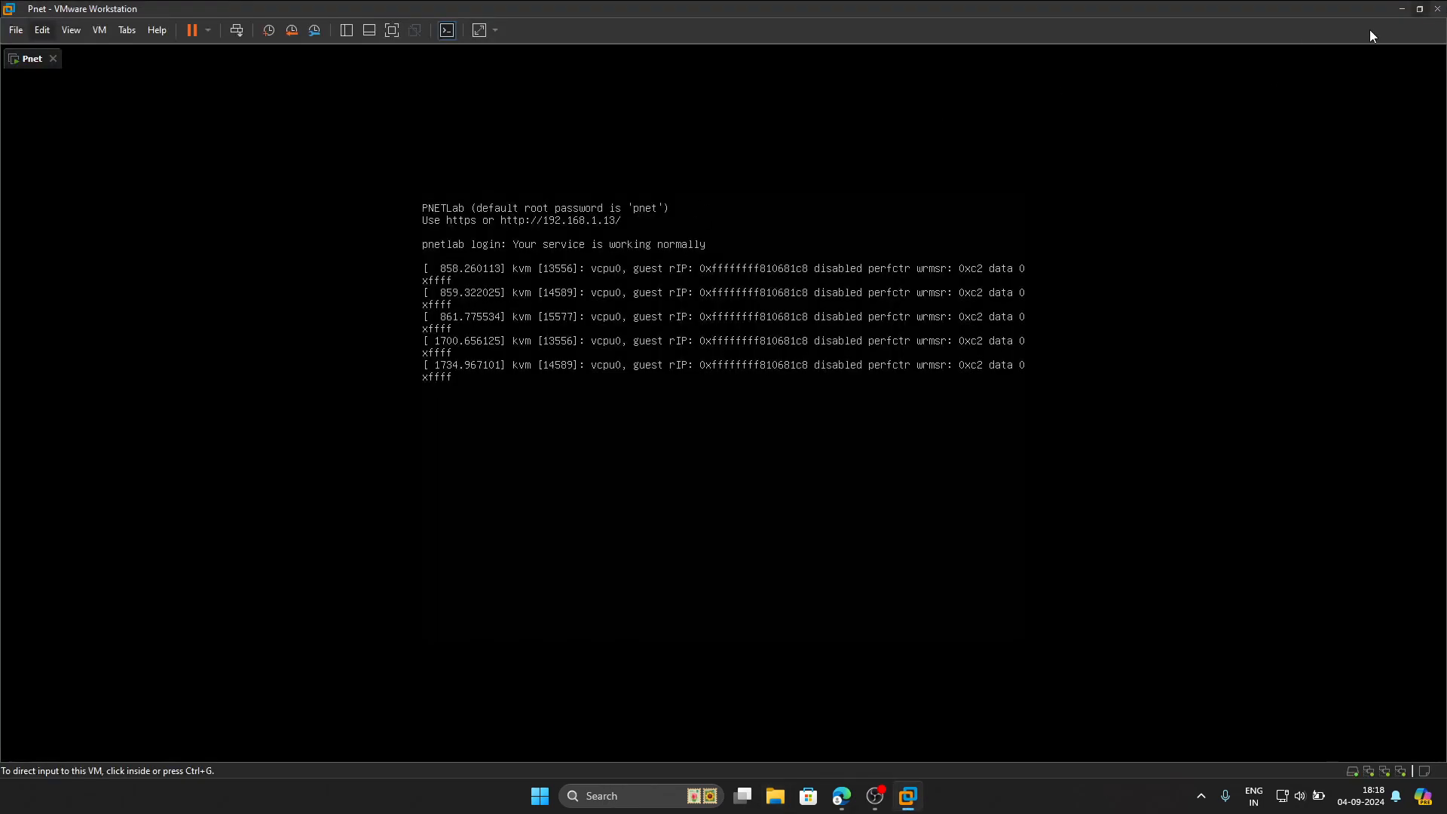
{"action": "left_click", "coordinate": [1401, 8]}
{"action": "double_click", "coordinate": [101, 341]}
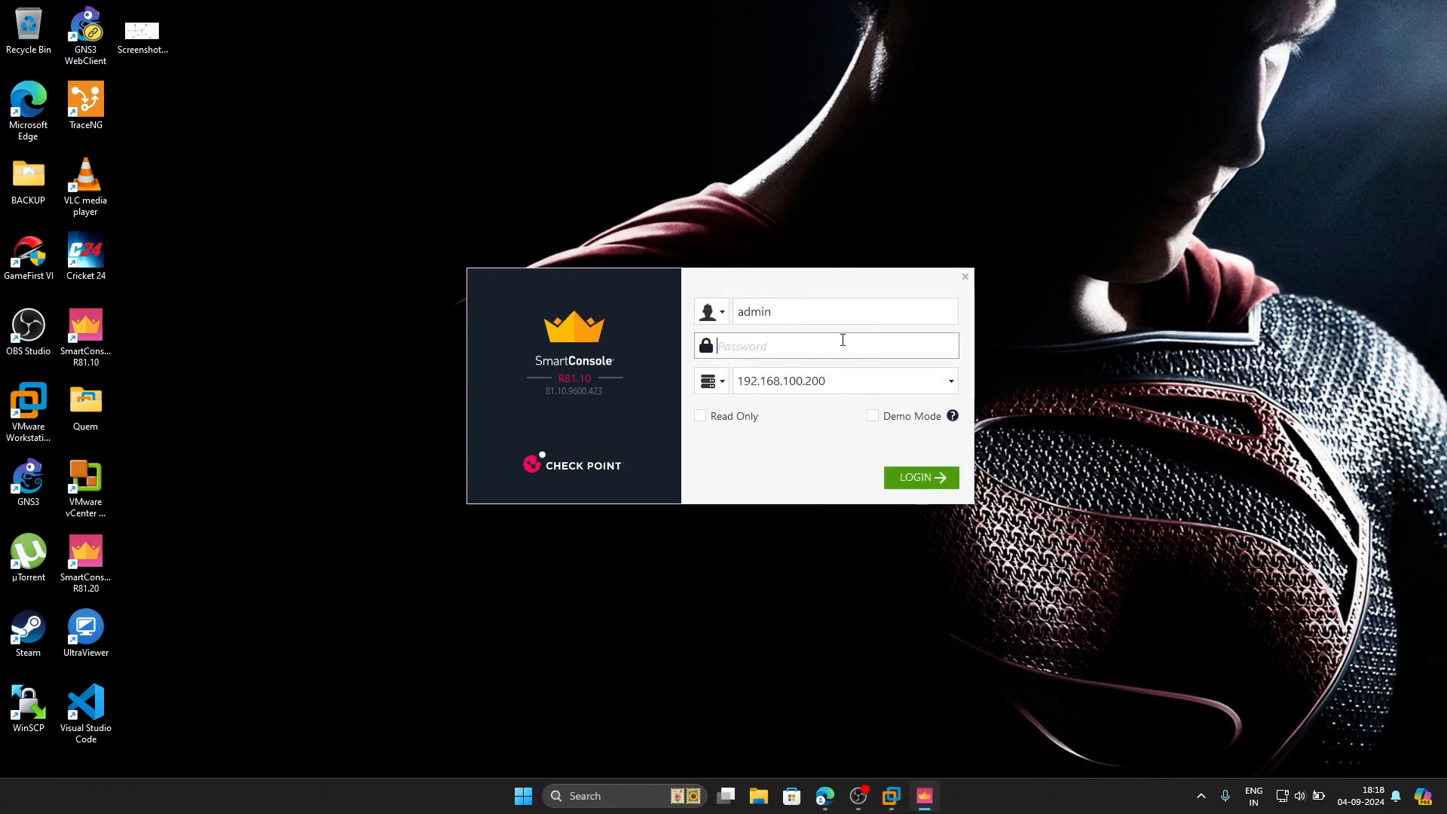
Log in to management server 192.168.100.100 with the password, accepting the new fingerprint
{"action": "left_click", "coordinate": [850, 373]}
{"action": "left_click", "coordinate": [849, 375]}
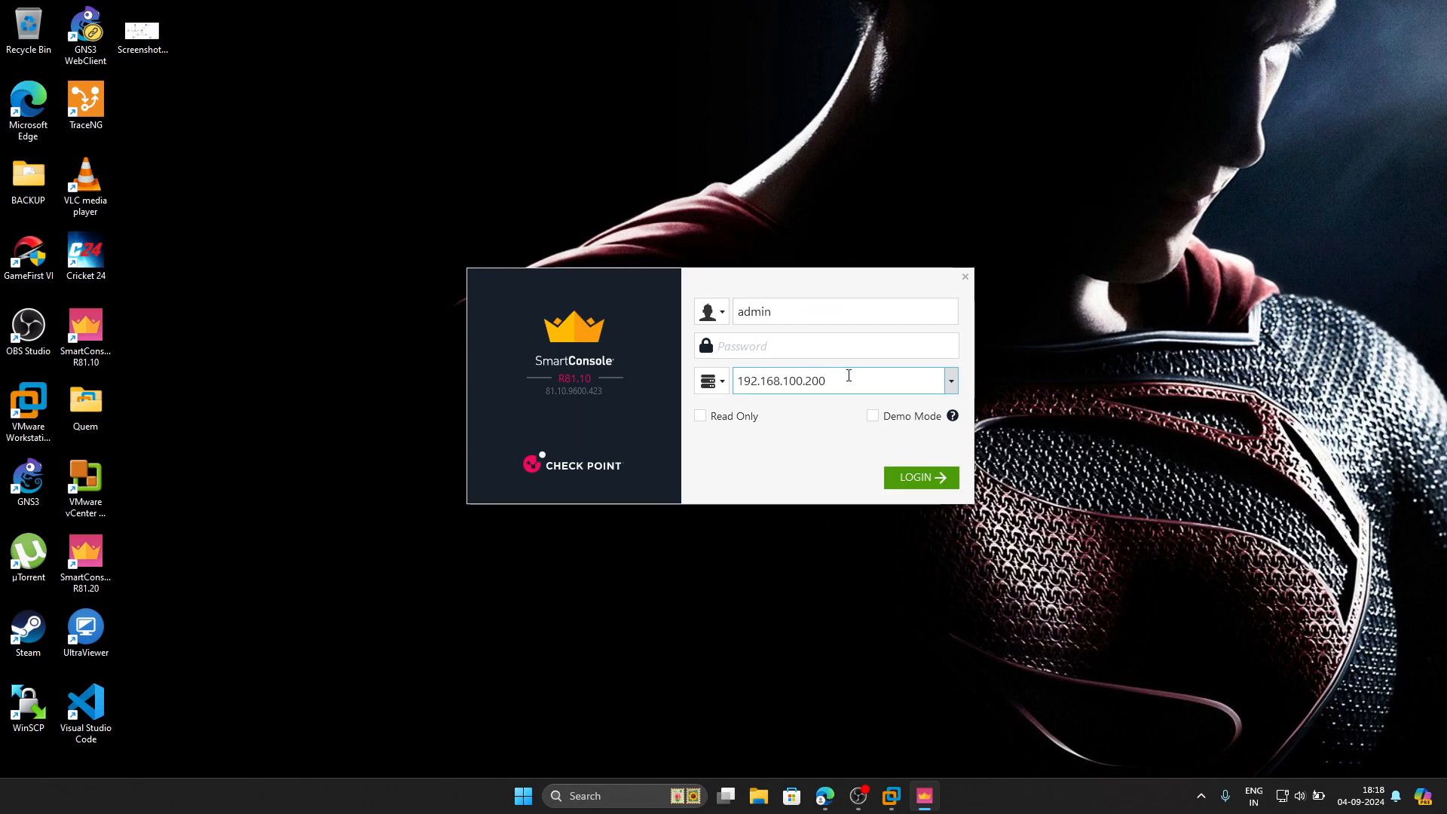
{"action": "key", "text": "BackSpace"}
{"action": "key", "text": "BackSpace"}
{"action": "key", "text": "BackSpace"}
{"action": "type", "text": "100"}
{"action": "left_click", "coordinate": [848, 348]}
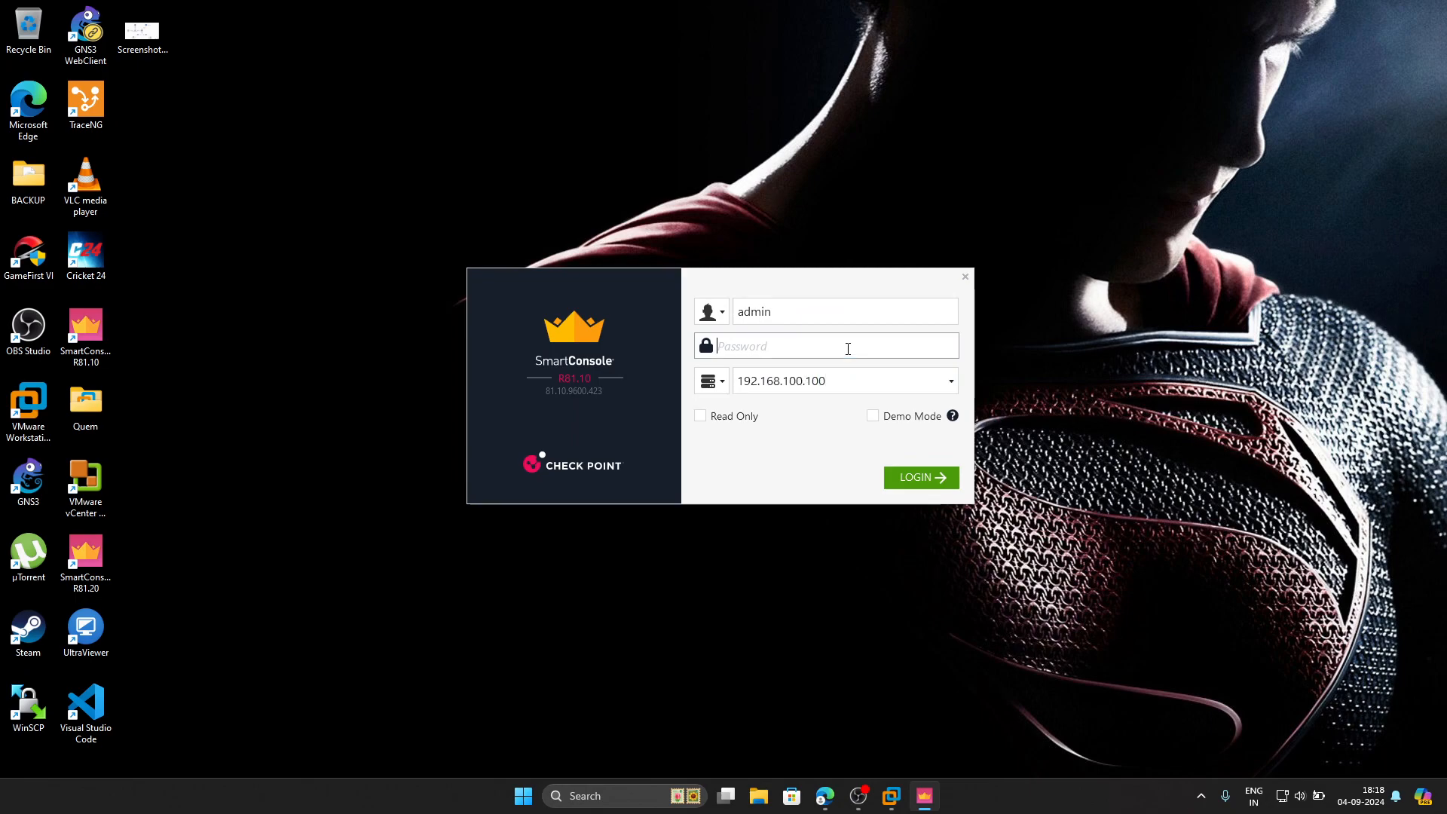
{"action": "type", "text": "****"}
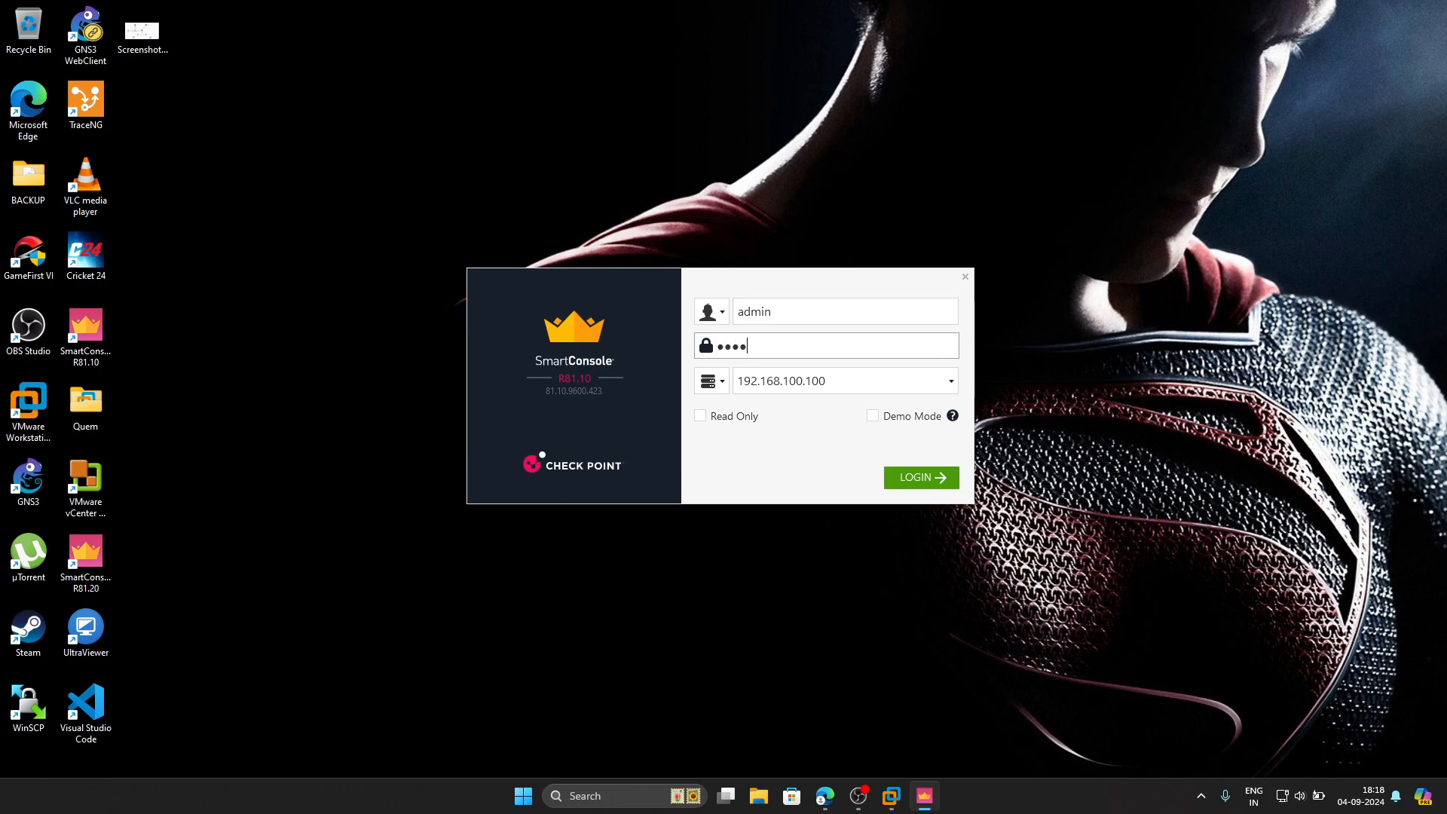
{"action": "type", "text": "****"}
{"action": "key", "text": "Return"}
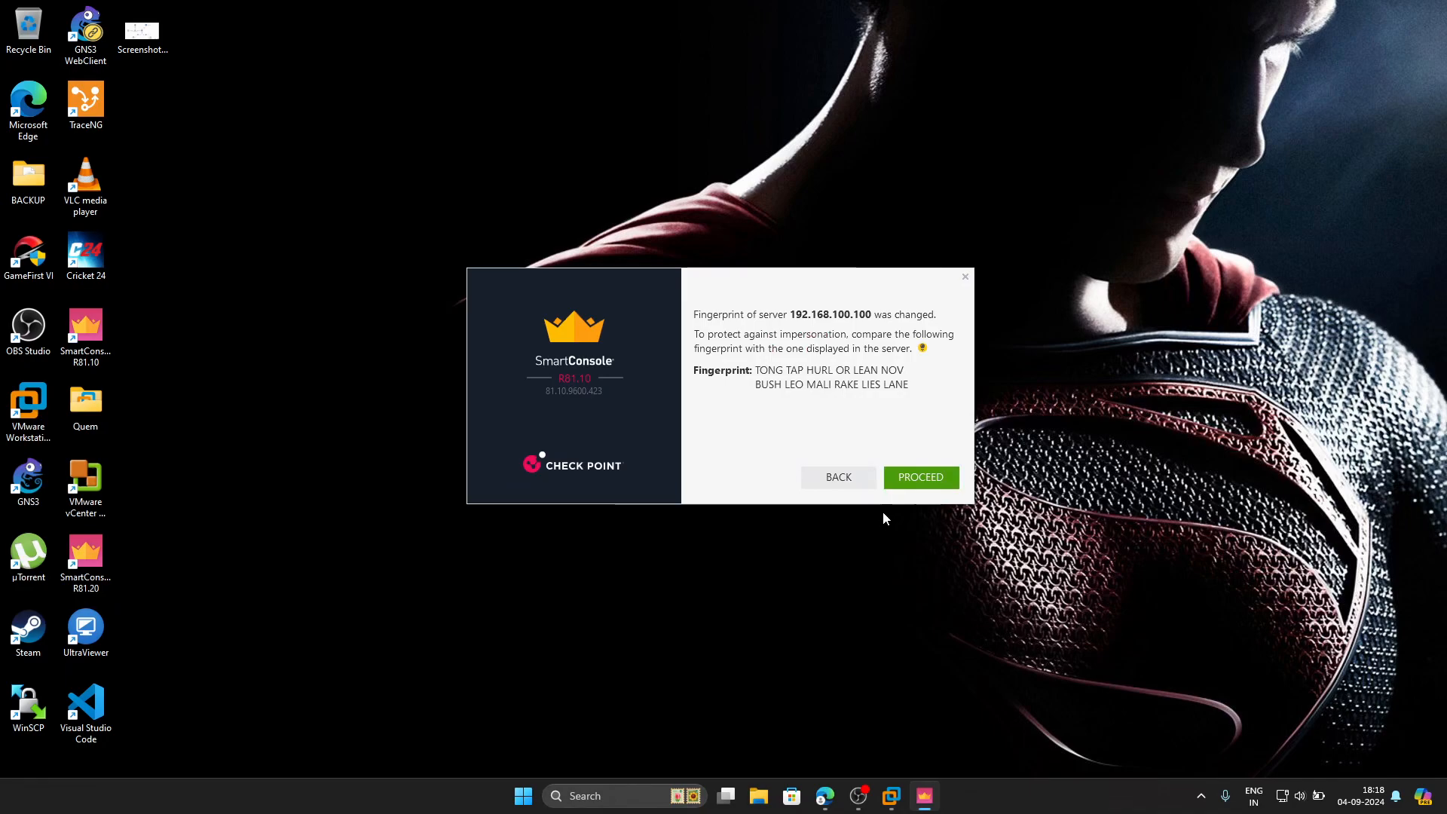
{"action": "left_click", "coordinate": [930, 480]}
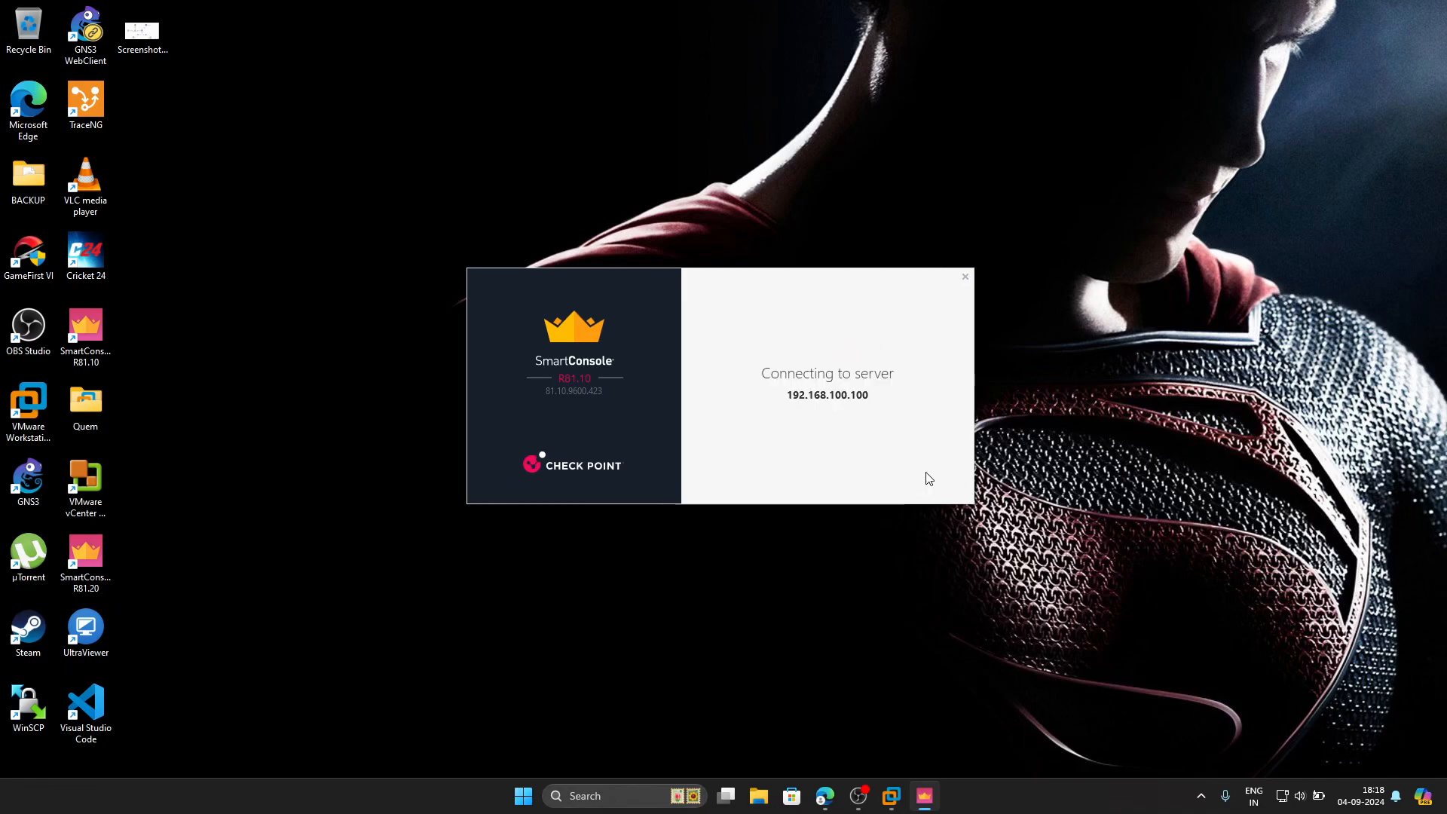
Bring the PNETLab topology forward and dismiss the new SmartConsole install prompt
{"action": "mouse_move", "coordinate": [835, 801]}
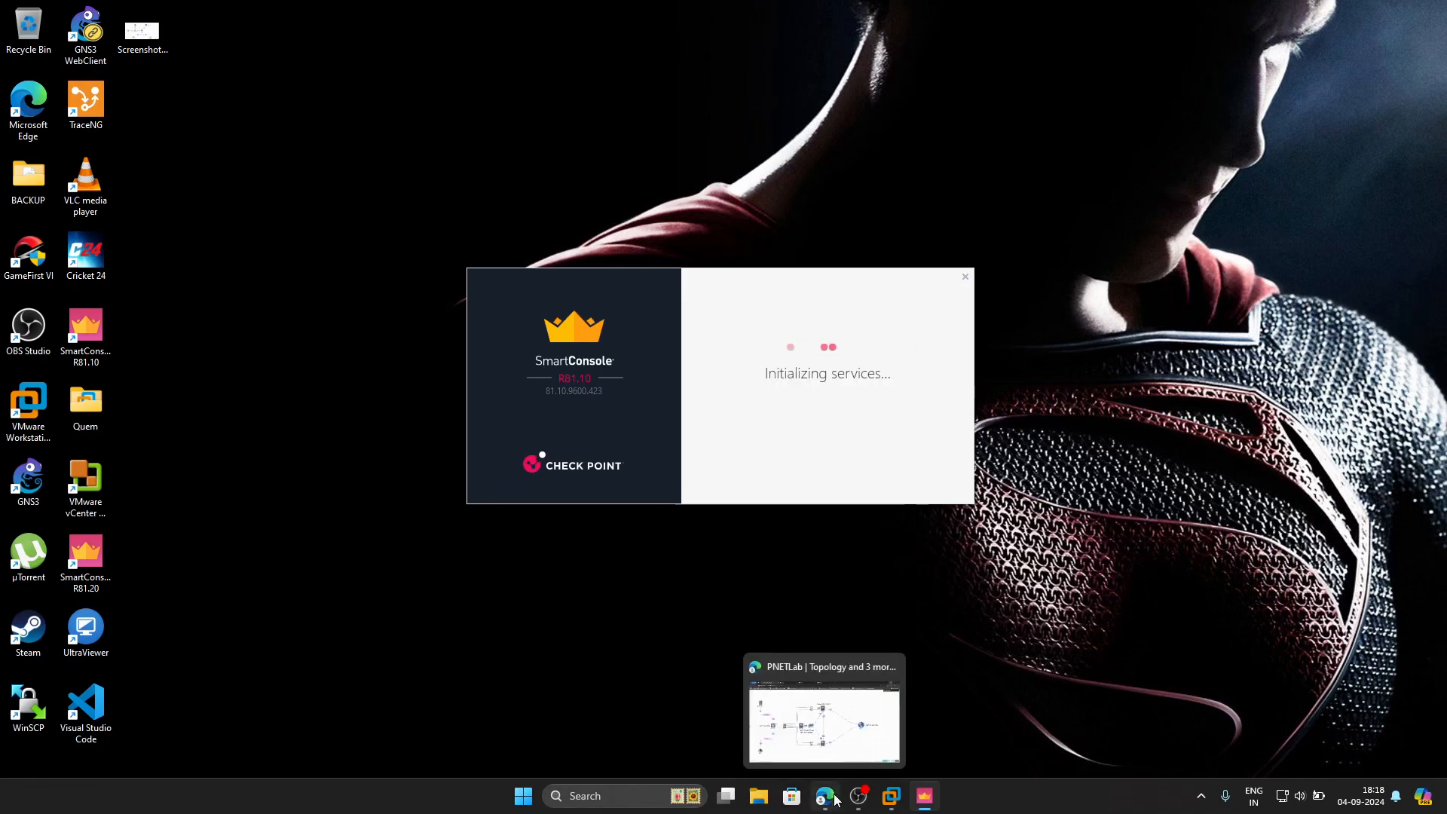
{"action": "left_click", "coordinate": [830, 747]}
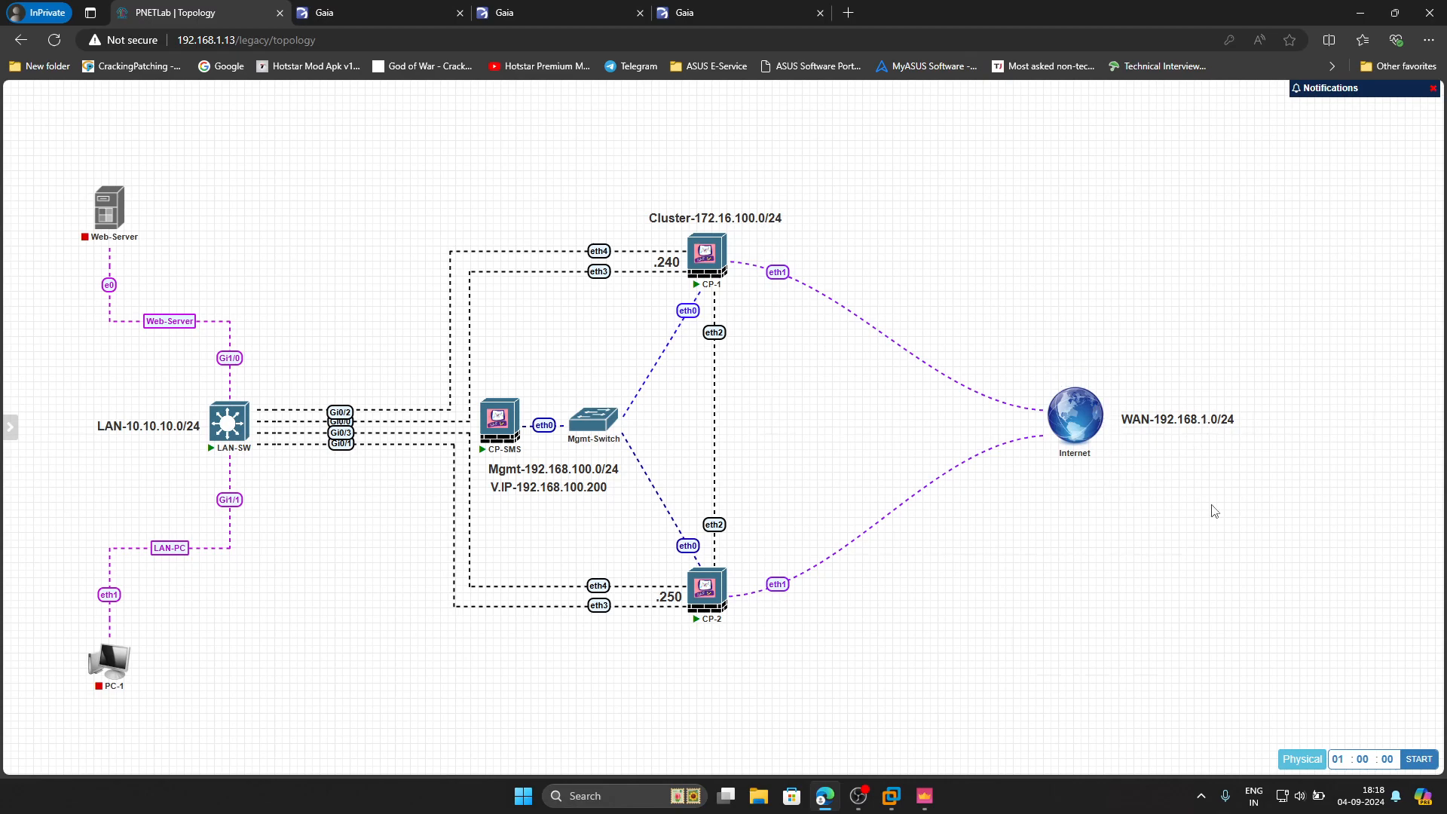
{"action": "mouse_move", "coordinate": [122, 218]}
{"action": "mouse_move", "coordinate": [2, 716]}
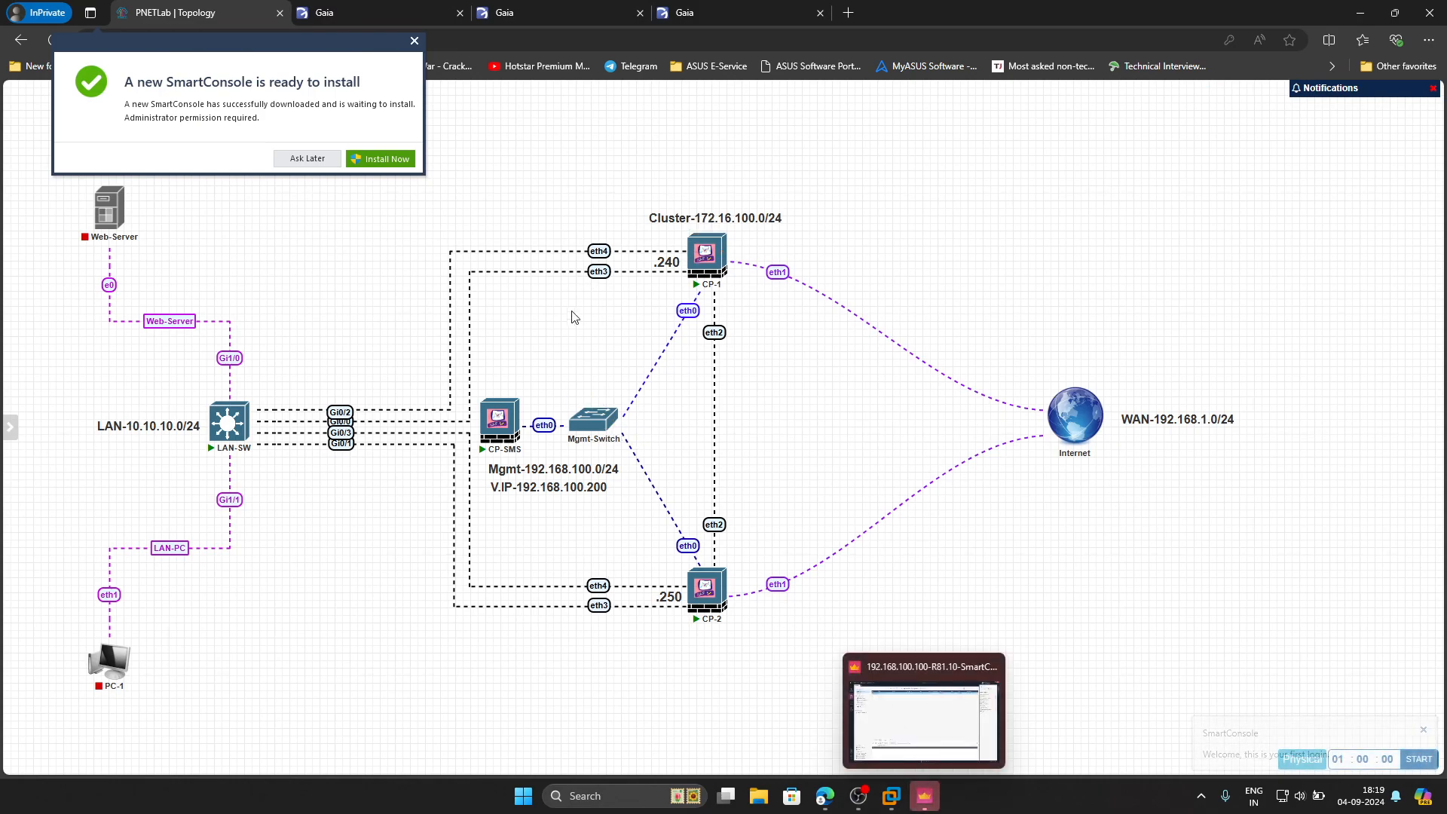
{"action": "left_click", "coordinate": [415, 41]}
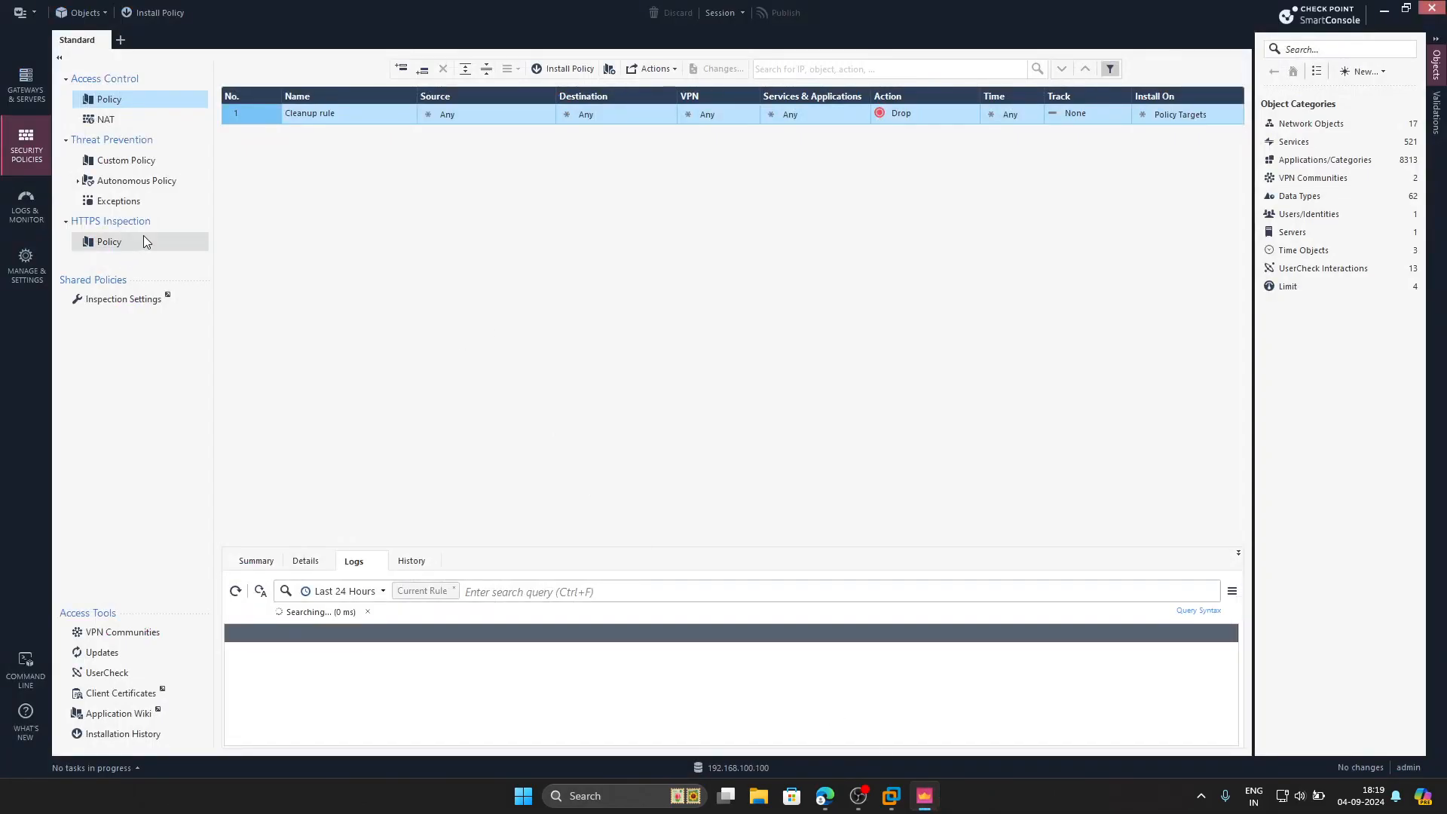
In Gateways & Servers, create network Mgmt-Interface 192.168.100.0 with mask 255.255.255.0
{"action": "left_click", "coordinate": [21, 83]}
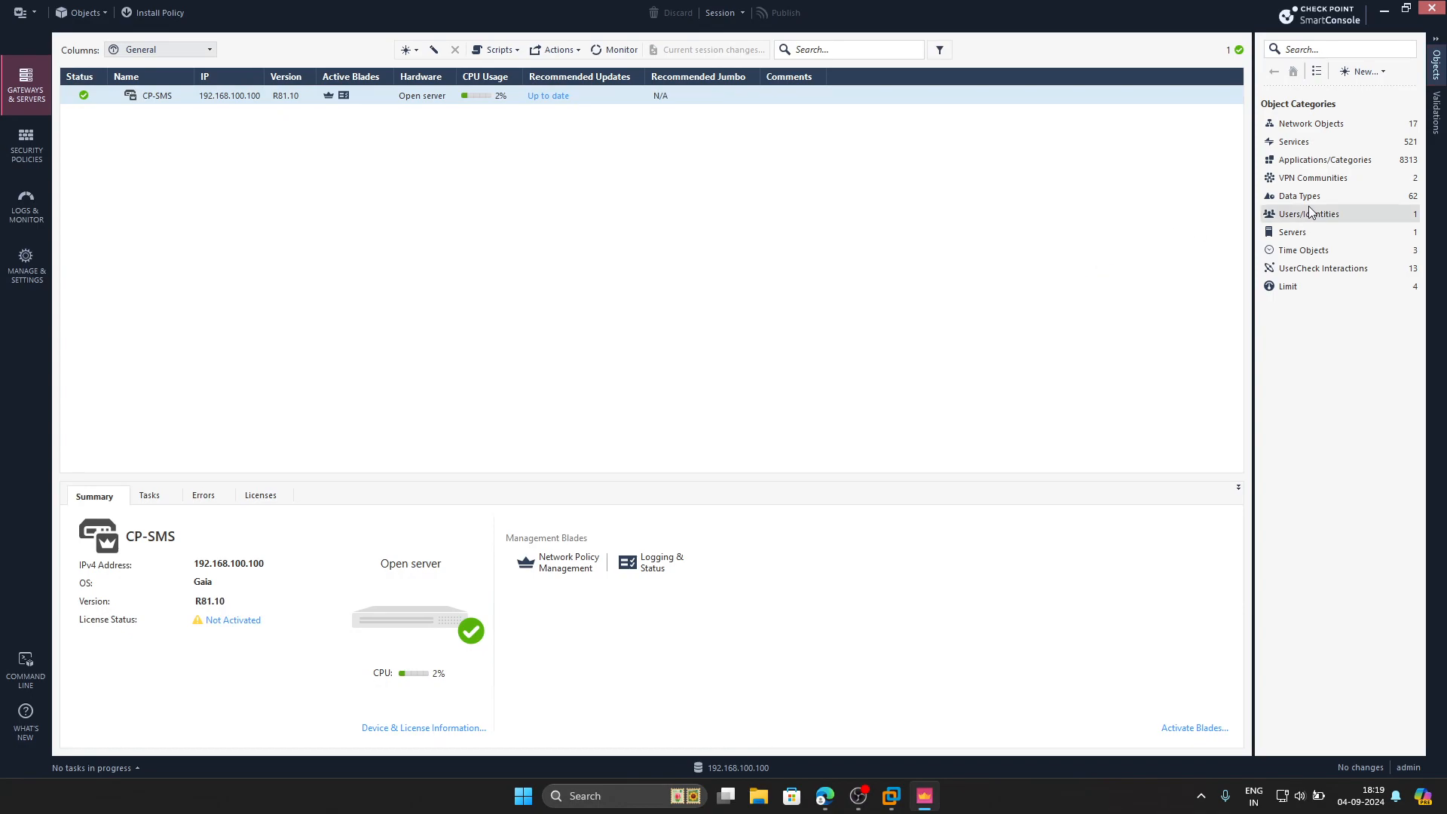
{"action": "left_click", "coordinate": [1377, 73]}
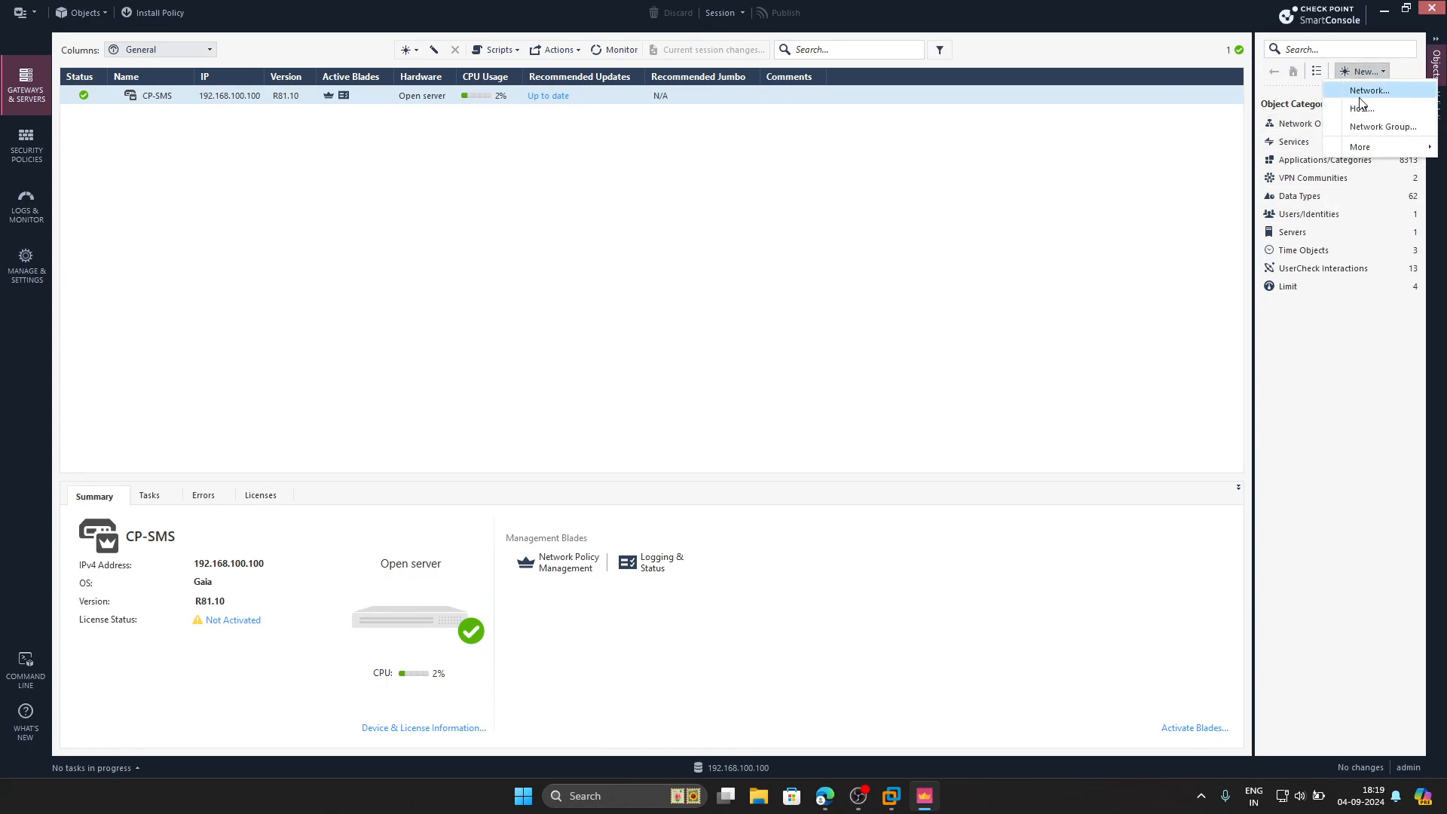
{"action": "left_click", "coordinate": [1383, 88]}
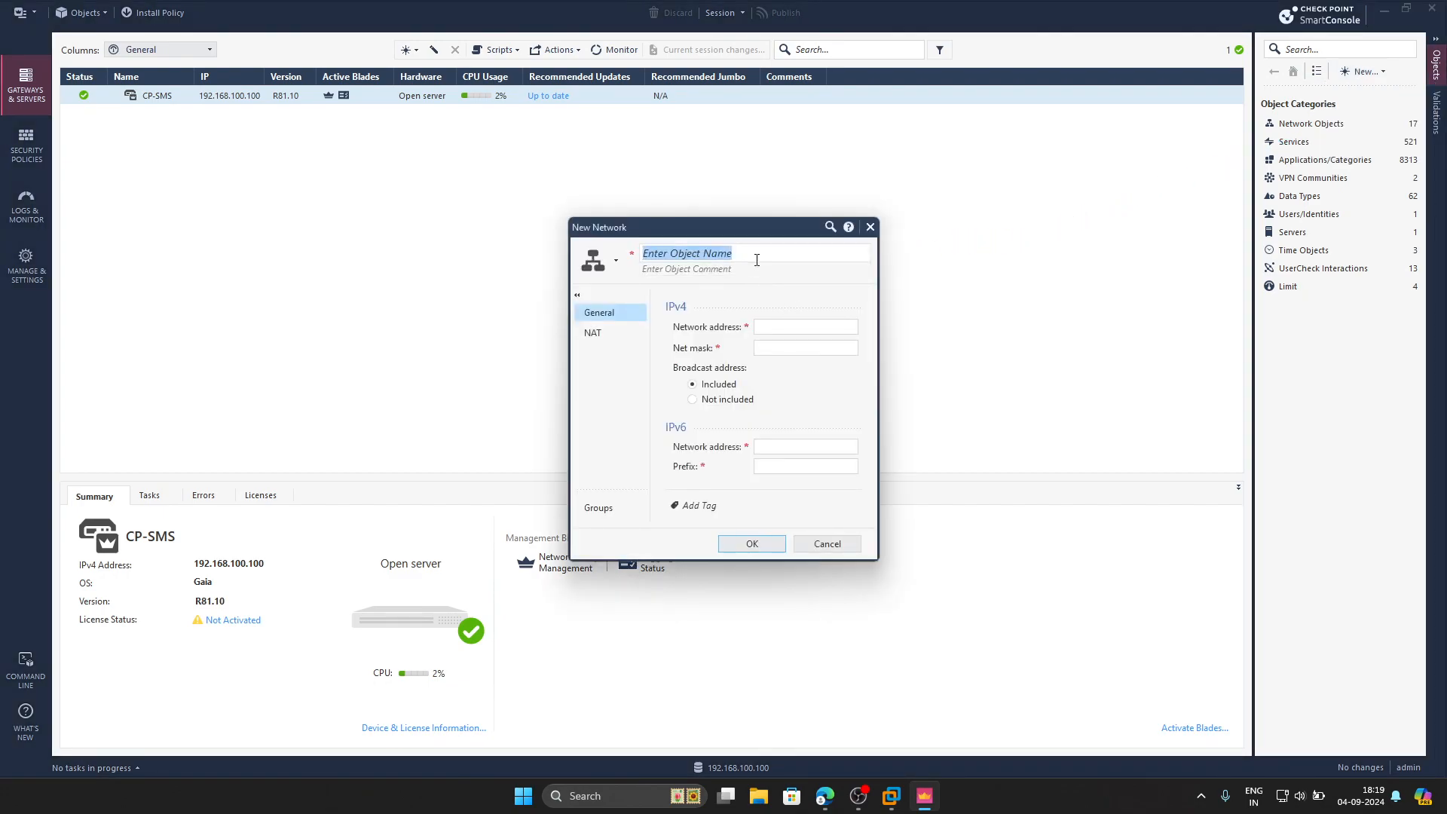
{"action": "type", "text": "mgmt"}
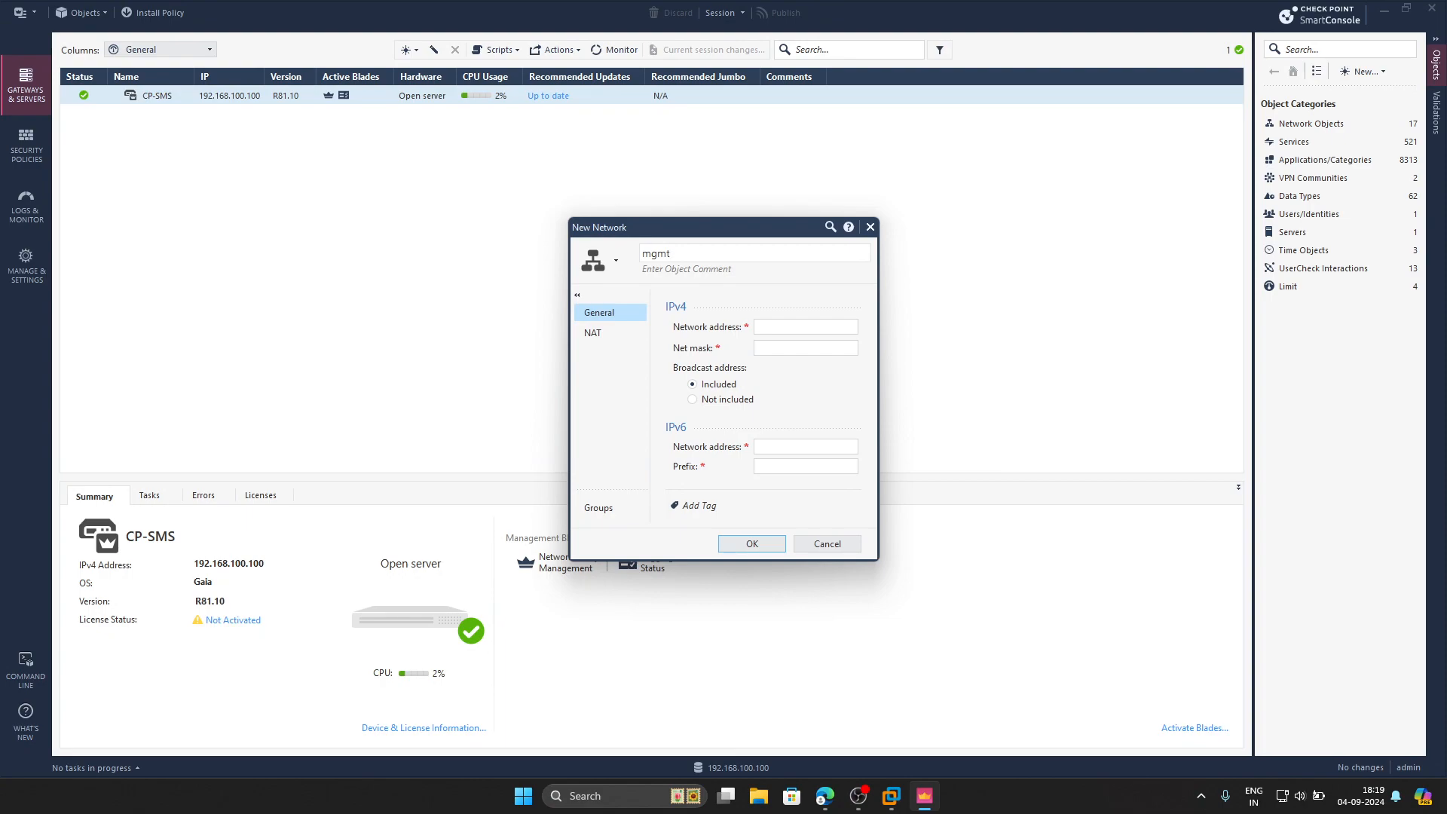
{"action": "key", "text": "BackSpace"}
{"action": "key", "text": "BackSpace"}
{"action": "key", "text": "BackSpace"}
{"action": "type", "text": "Mg"}
{"action": "left_click", "coordinate": [816, 326]}
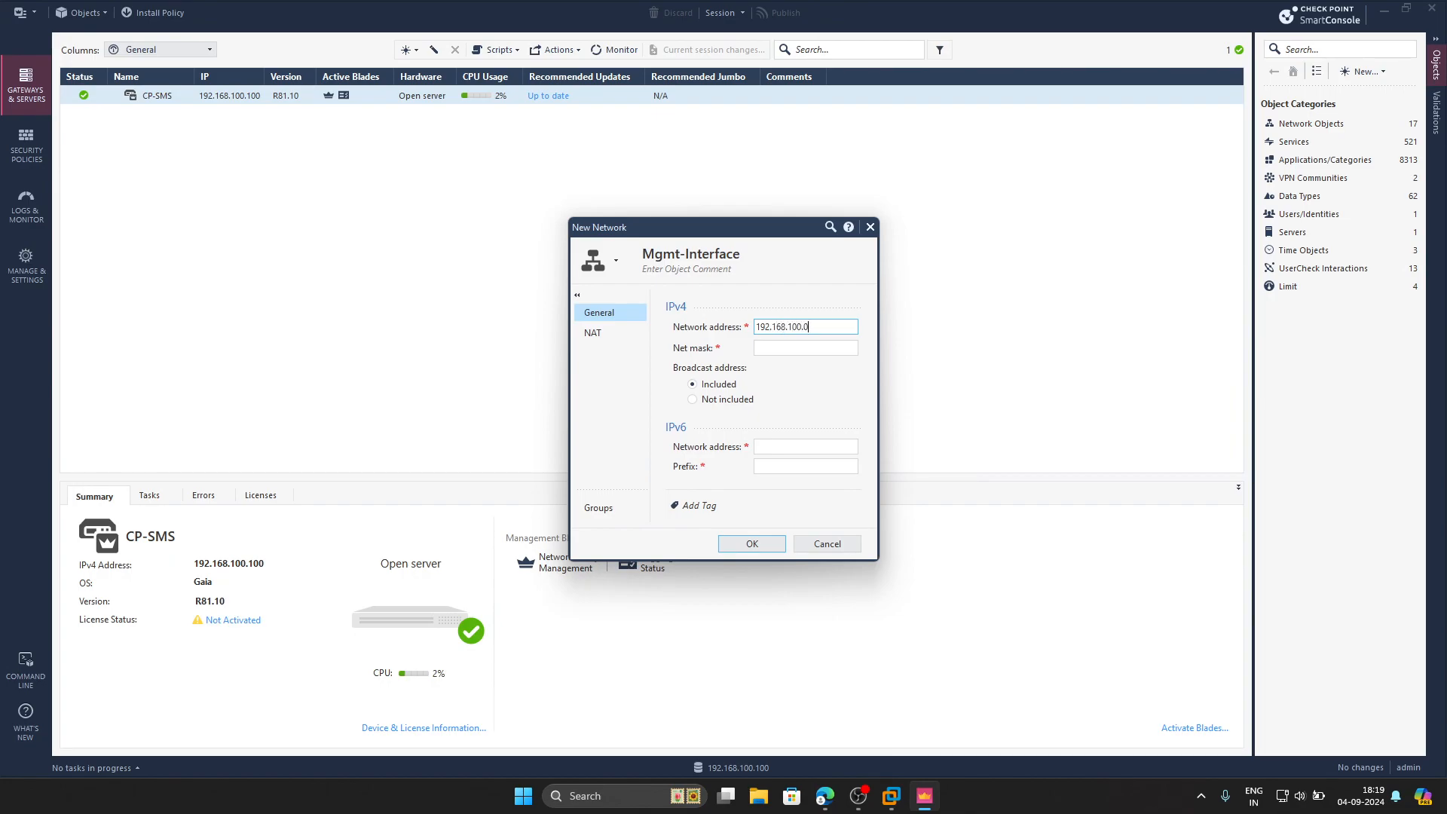
{"action": "key", "text": "Tab"}
{"action": "type", "text": "255"}
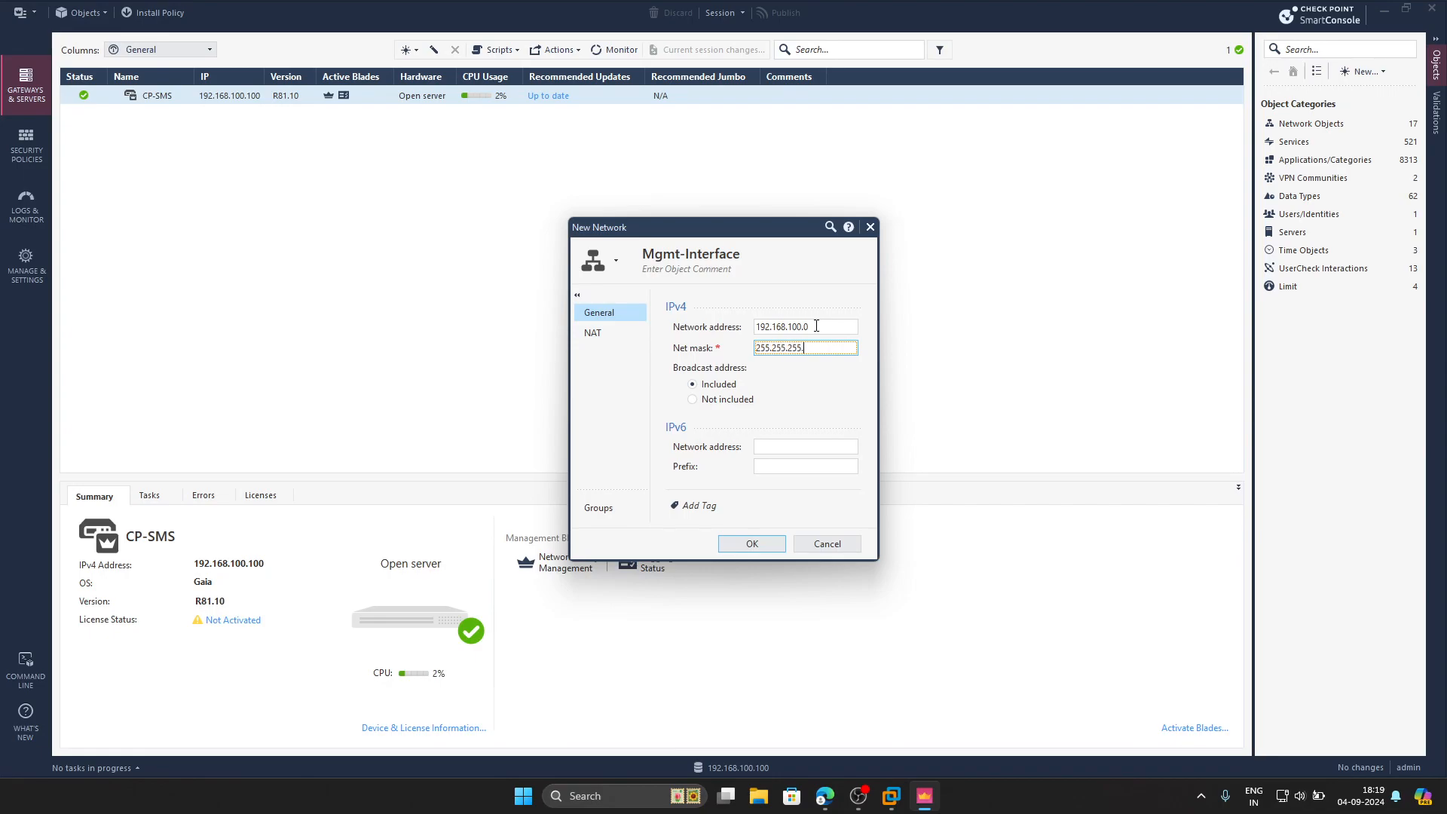
{"action": "left_click", "coordinate": [754, 544]}
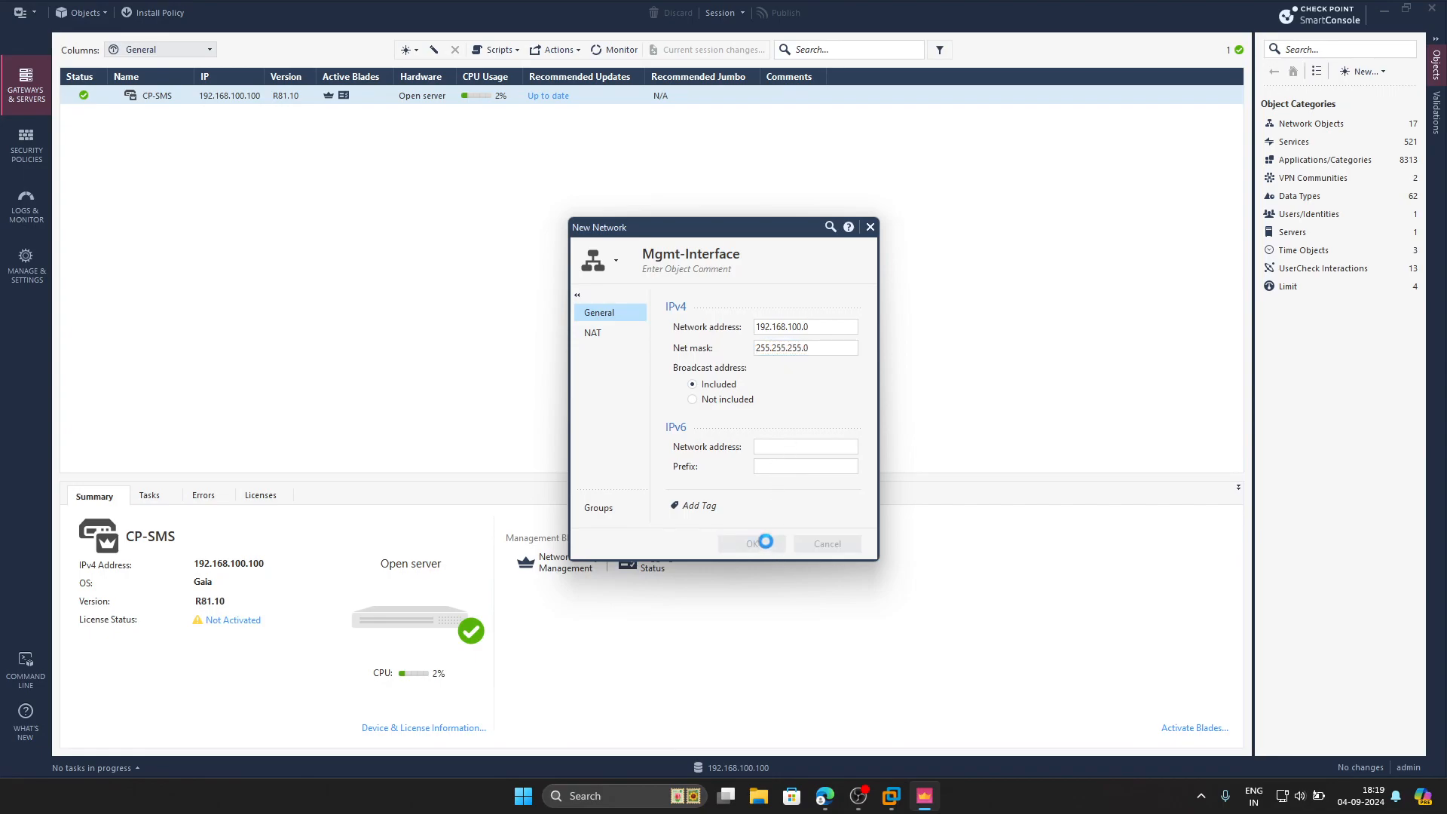
Create network WAN-Interface 192.168.1.0 with mask 255.255.255.0
{"action": "left_click", "coordinate": [1364, 71]}
{"action": "left_click", "coordinate": [1378, 98]}
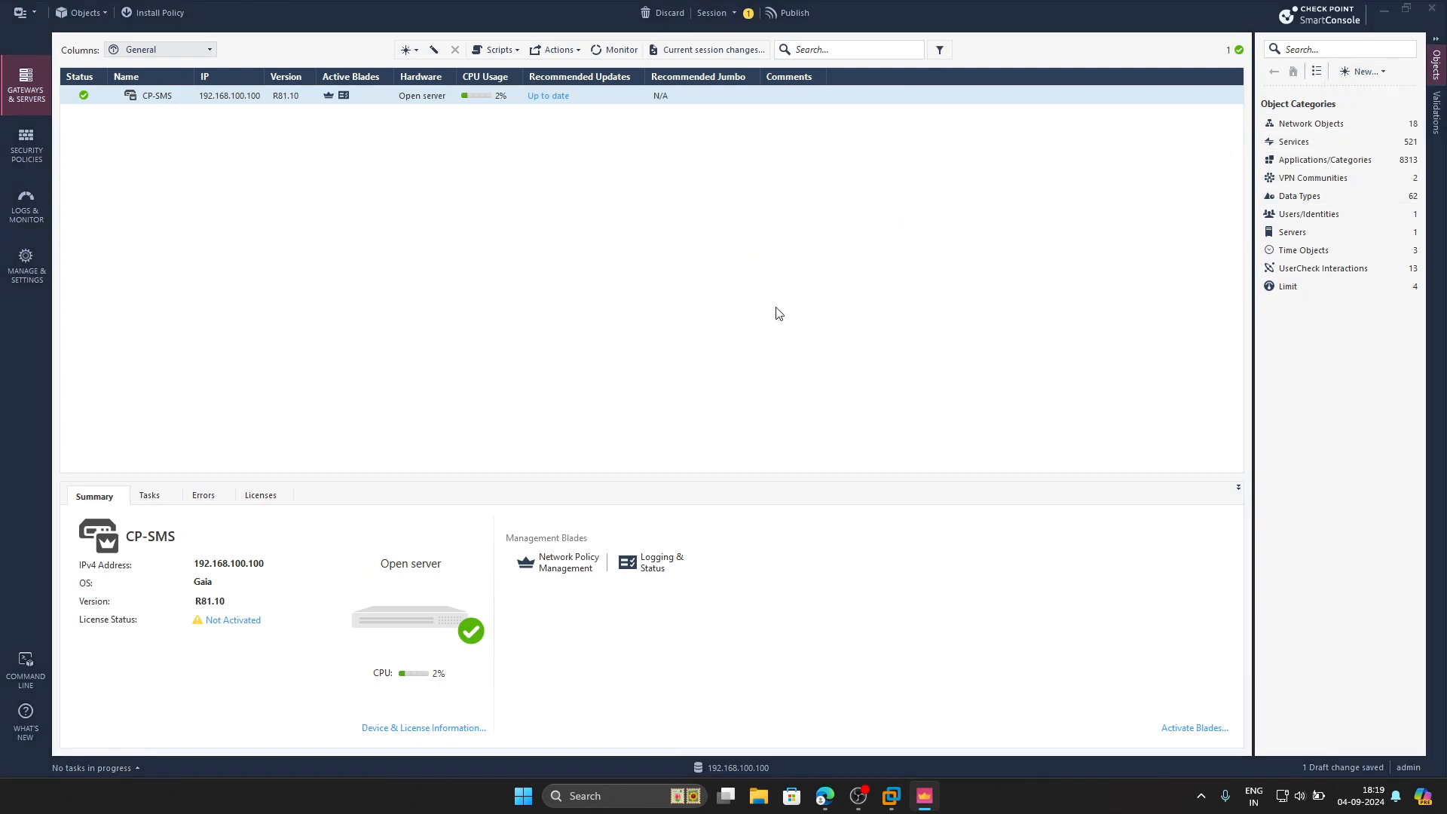
{"action": "type", "text": "WAN-Interface"}
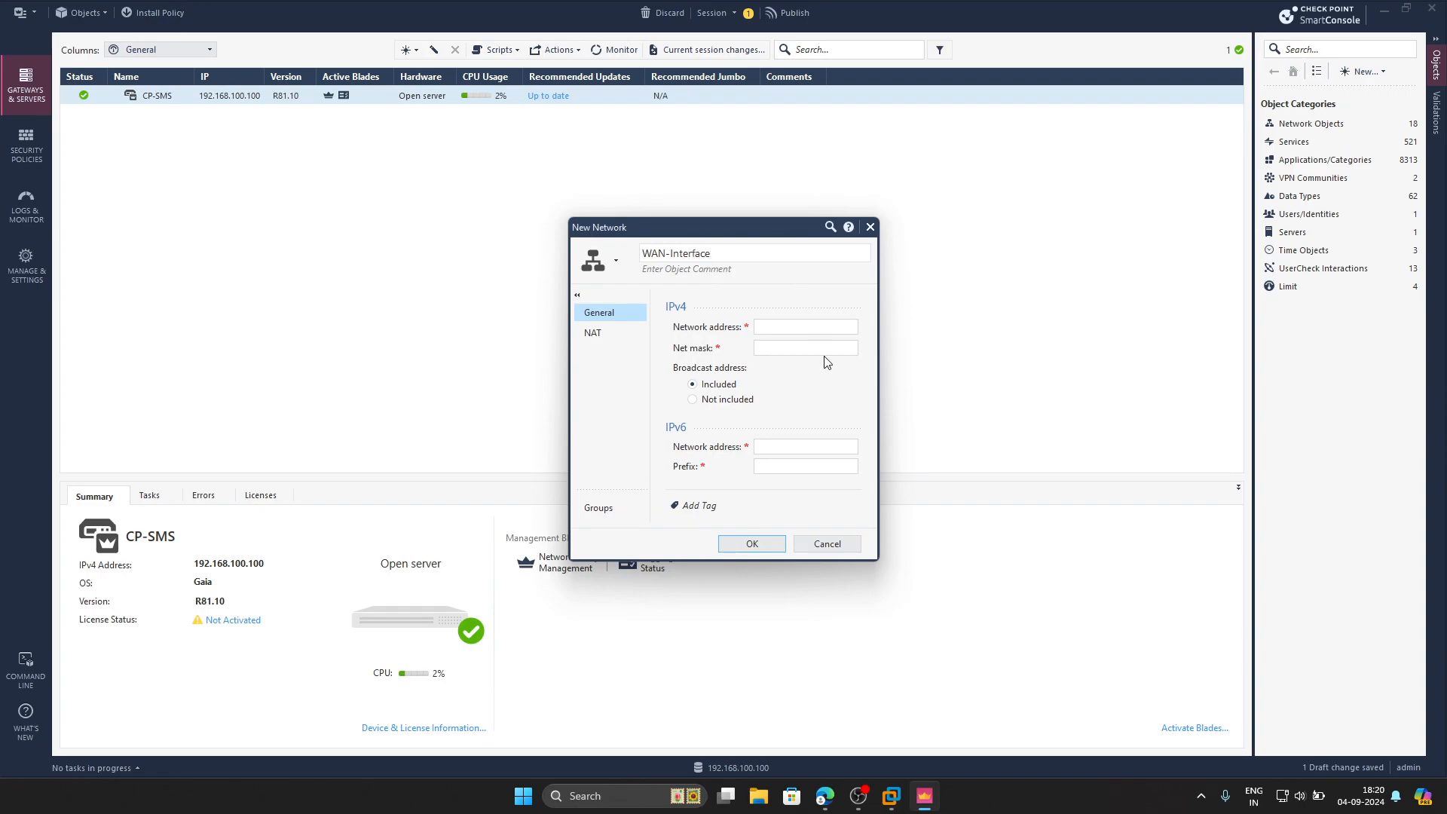
{"action": "left_click", "coordinate": [812, 325]}
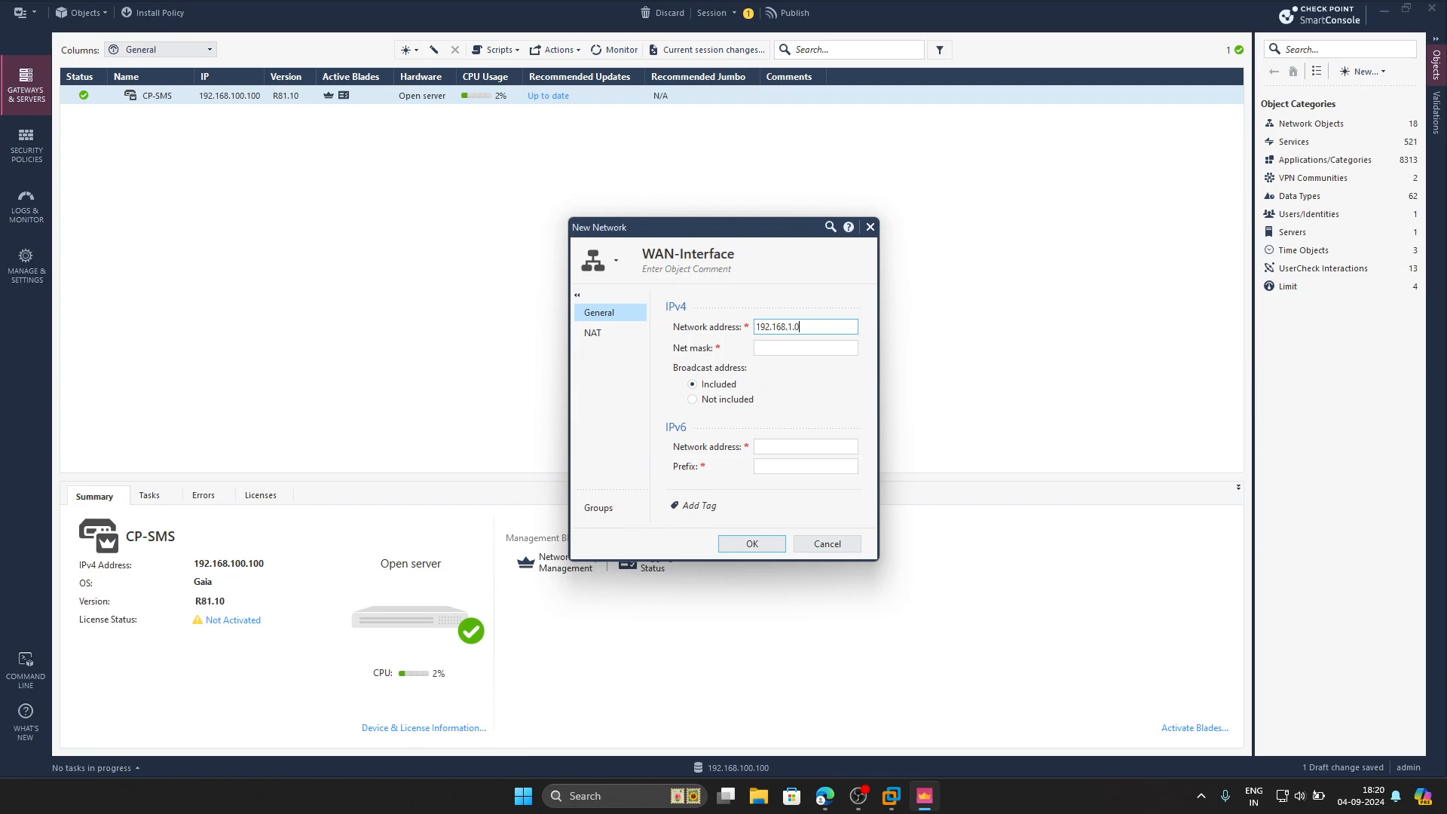
{"action": "key", "text": "Tab"}
{"action": "type", "text": "2"}
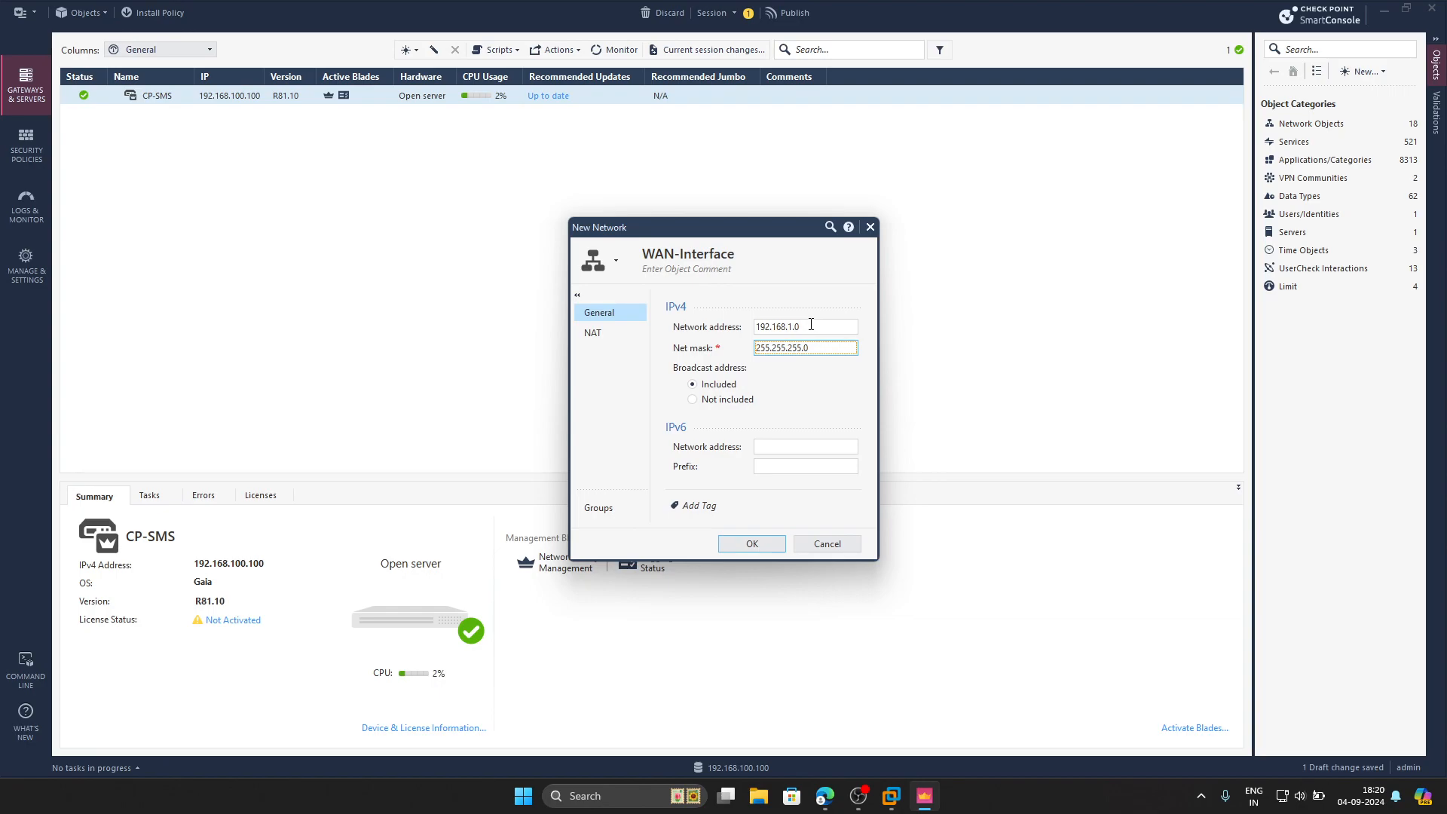
{"action": "left_click", "coordinate": [752, 543]}
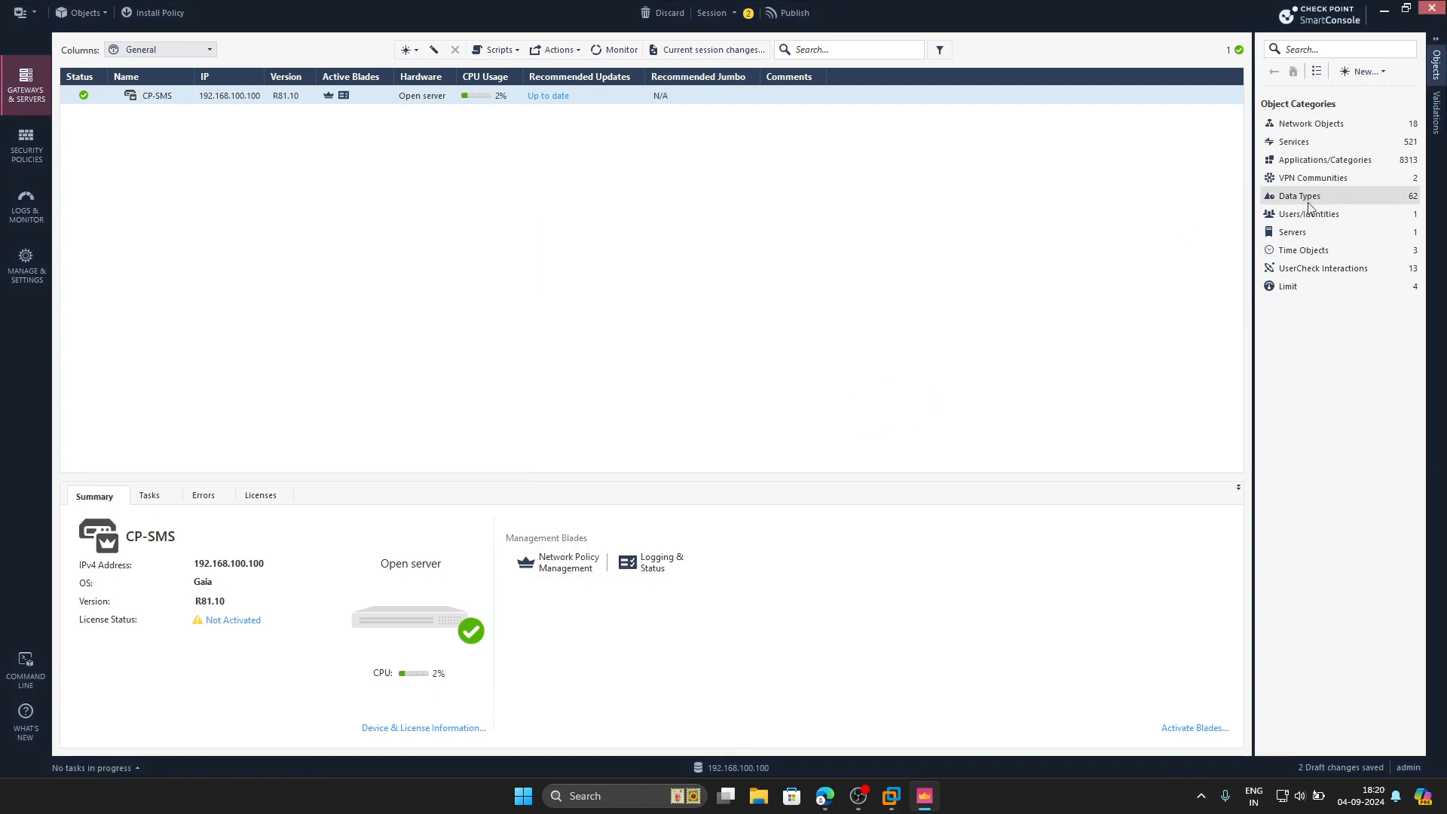
Create a network object named LAN-Interface with its network address and mask
{"action": "left_click", "coordinate": [1385, 73]}
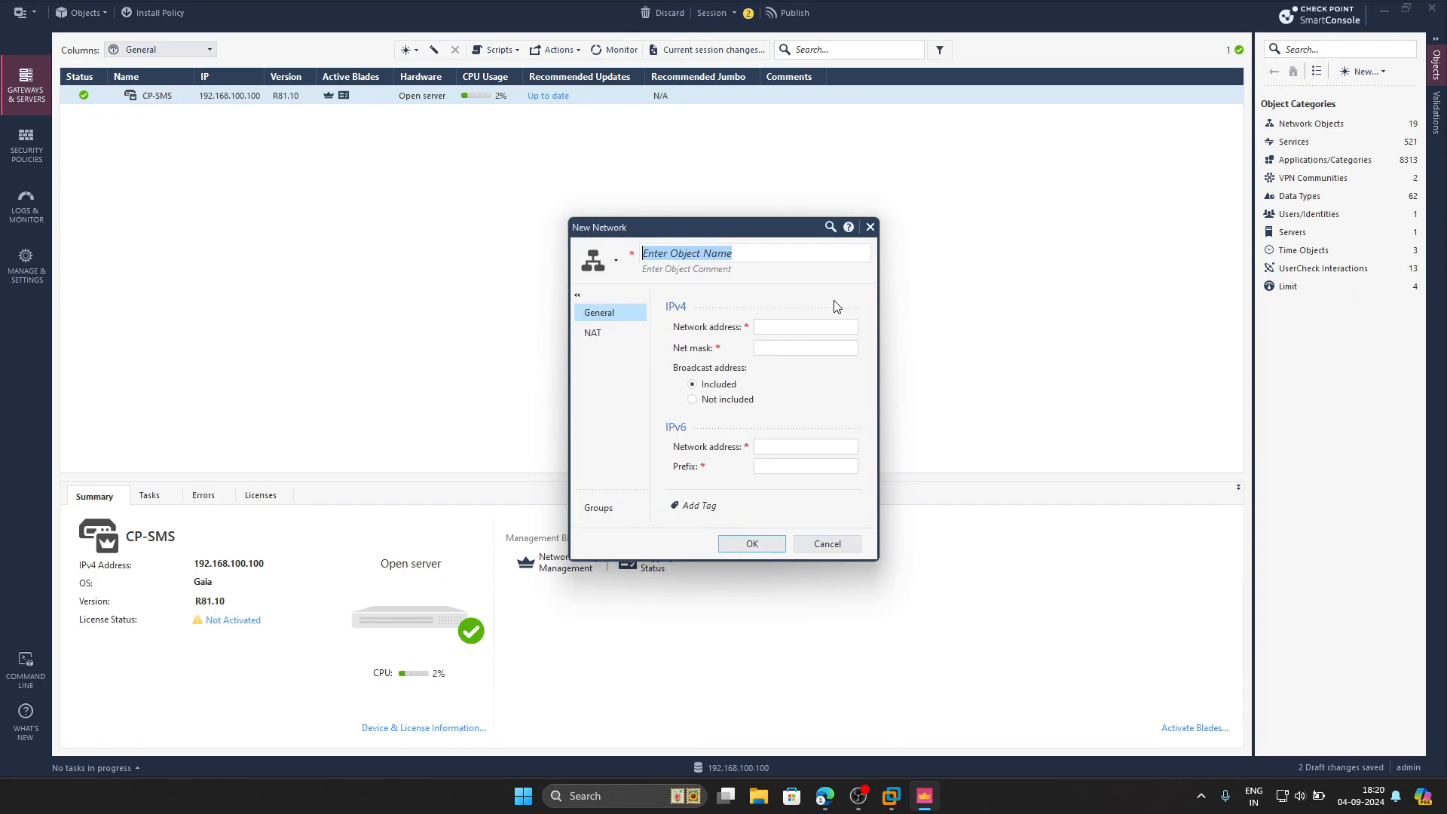
{"action": "type", "text": "LAN-Interface"}
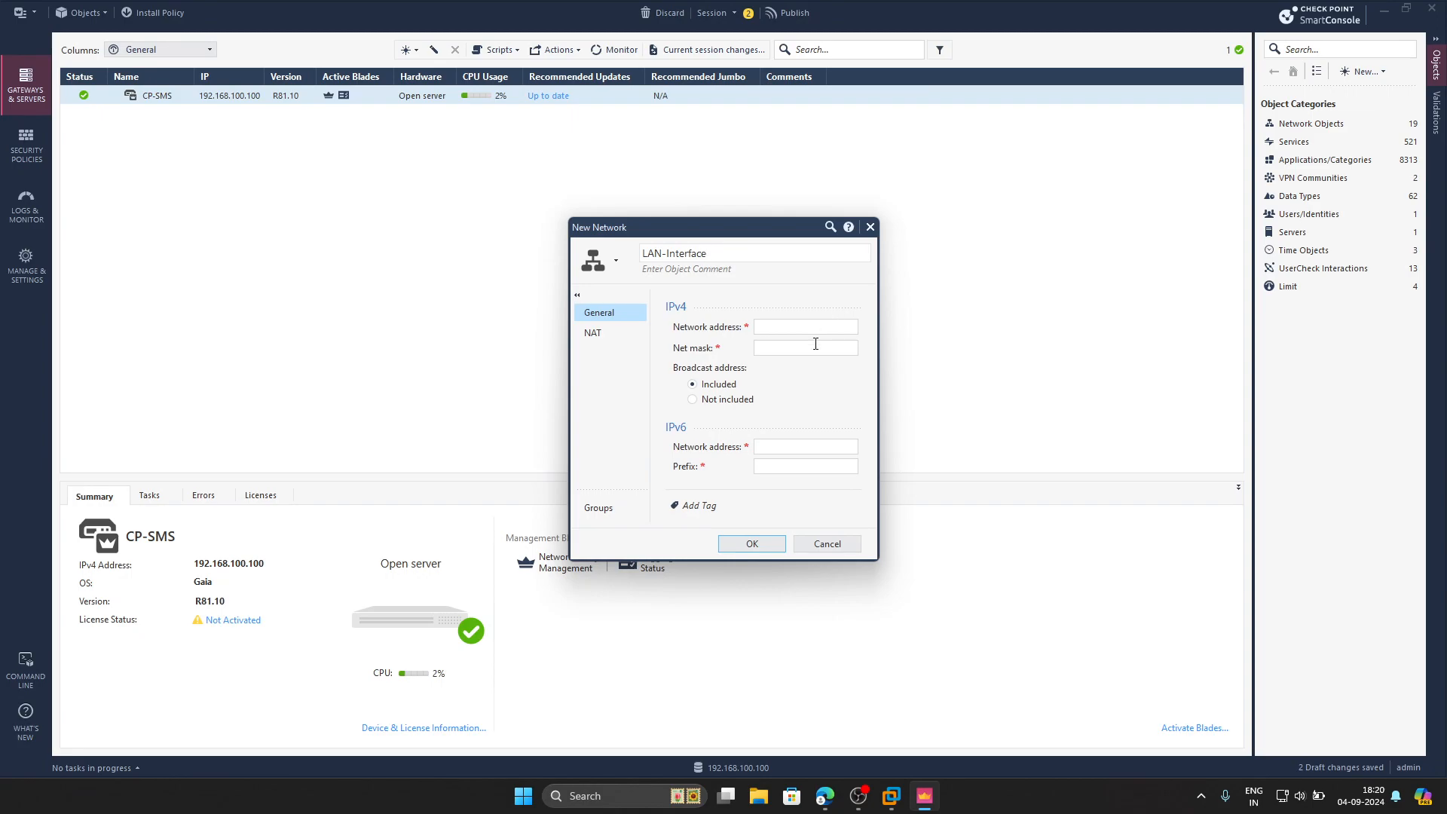
{"action": "left_click", "coordinate": [816, 328]}
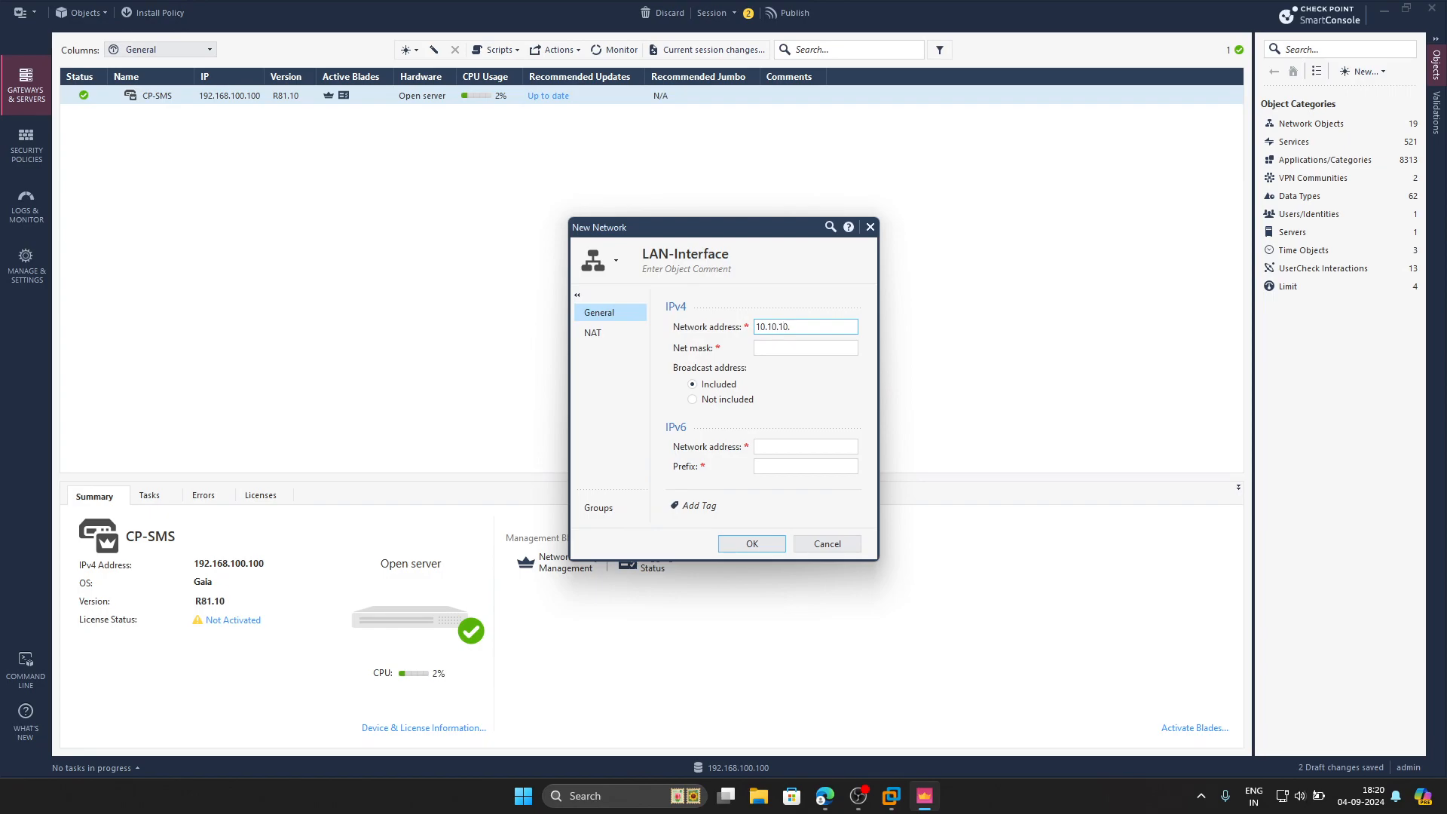
{"action": "key", "text": "Tab"}
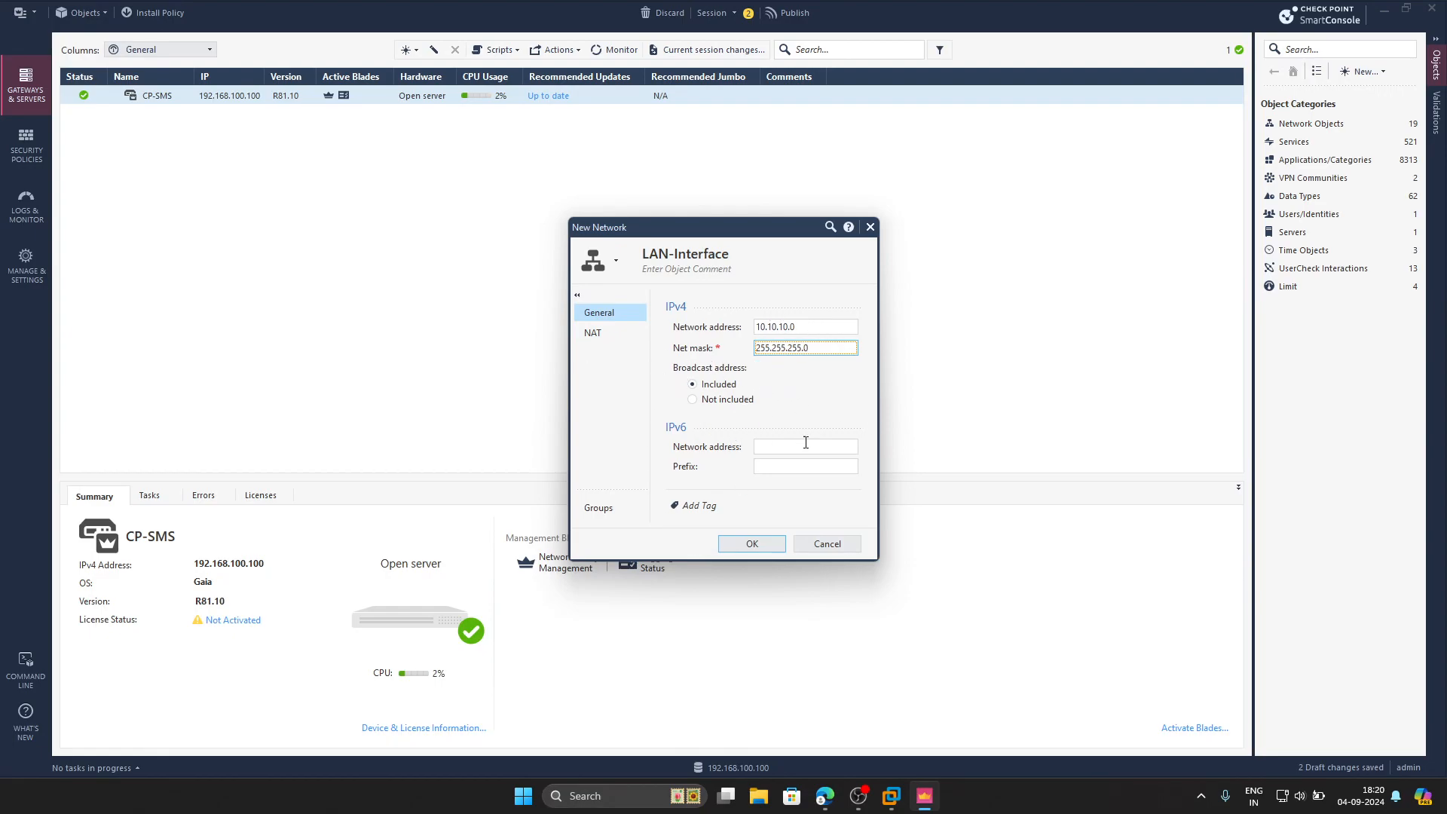
{"action": "left_click", "coordinate": [775, 544]}
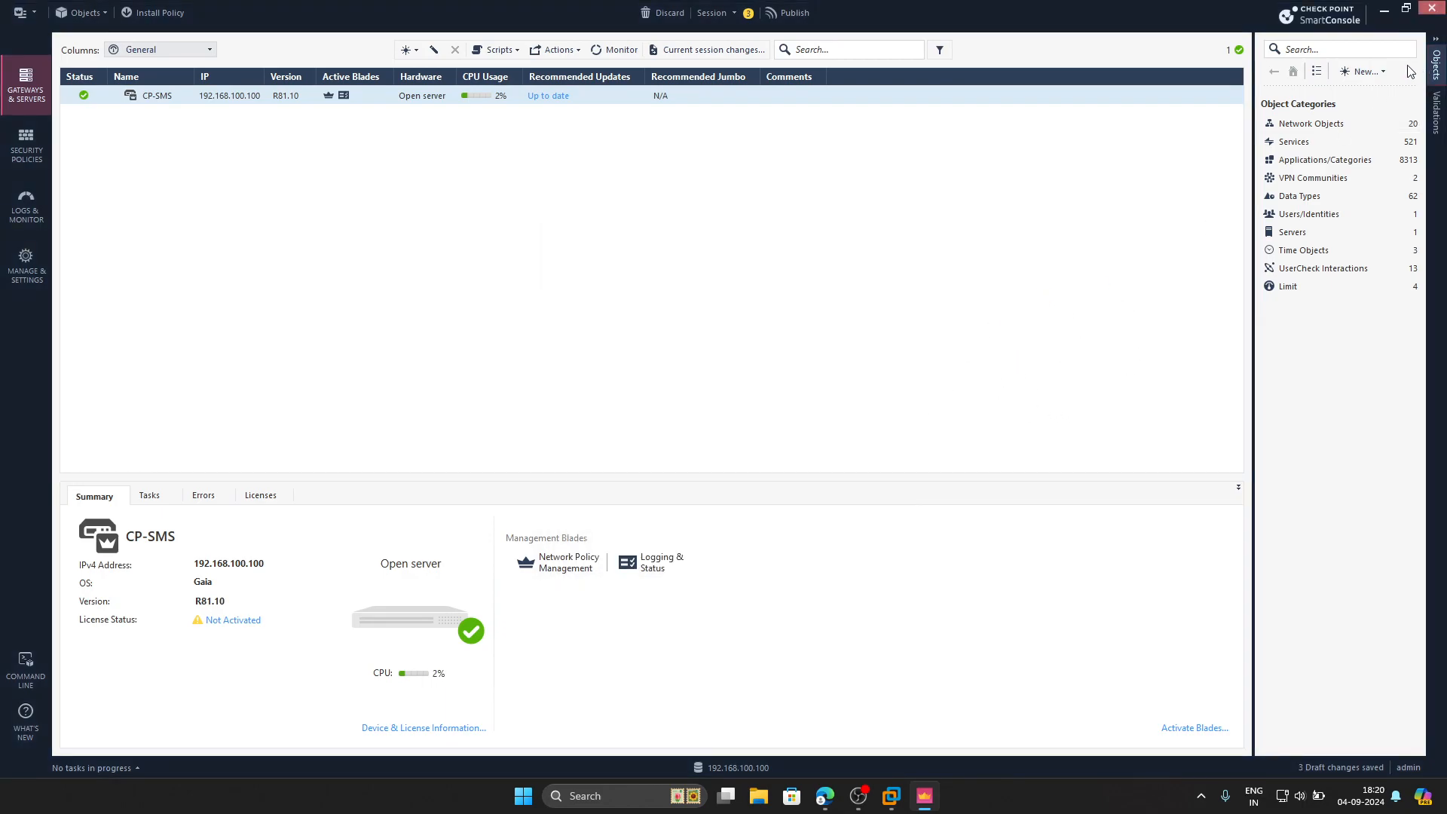
Create network Cluster-Interface 172.16.100.0 with mask 255.255.255.0
{"action": "left_click", "coordinate": [1383, 72]}
{"action": "left_click", "coordinate": [1365, 95]}
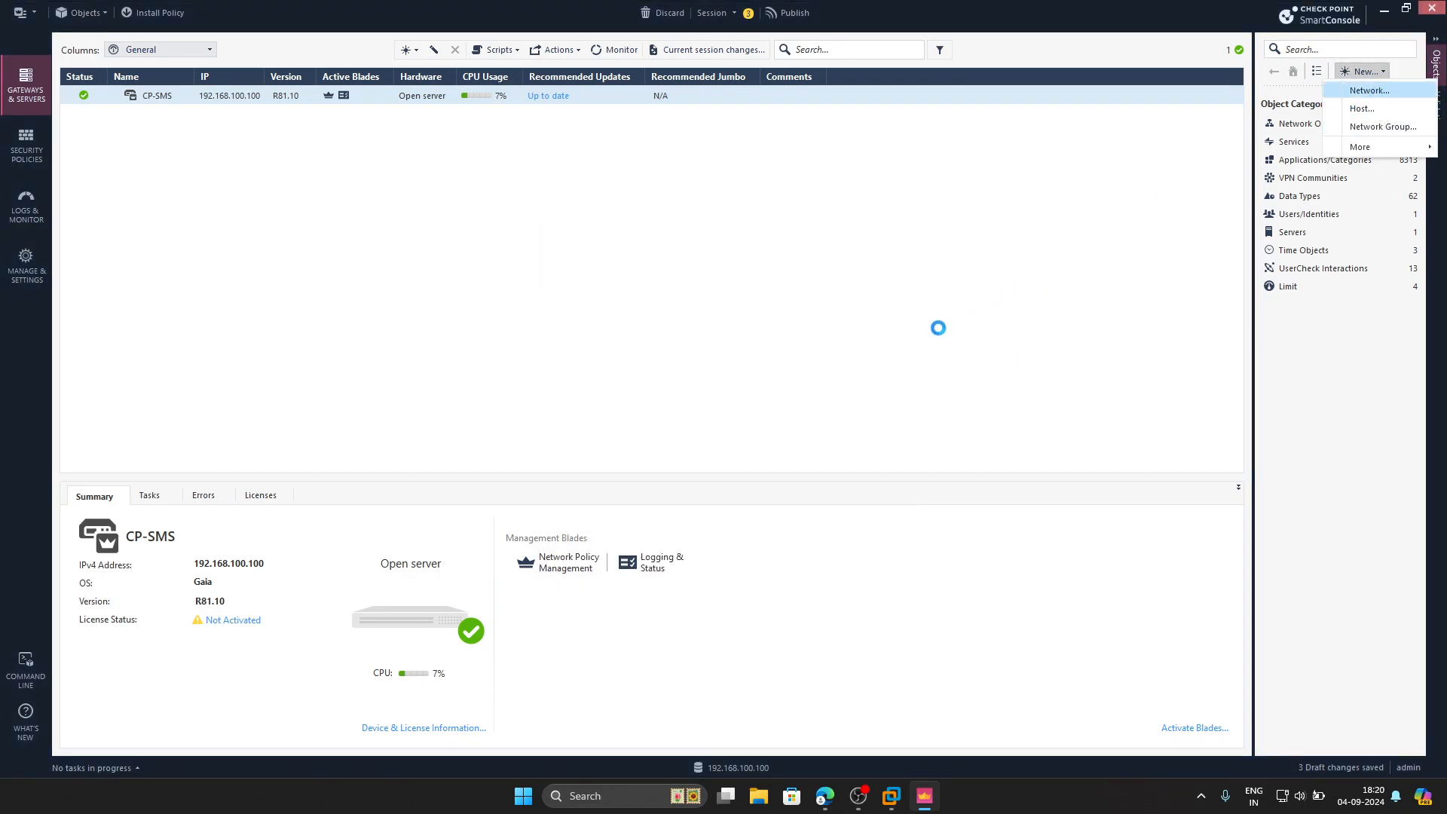
{"action": "type", "text": "C"}
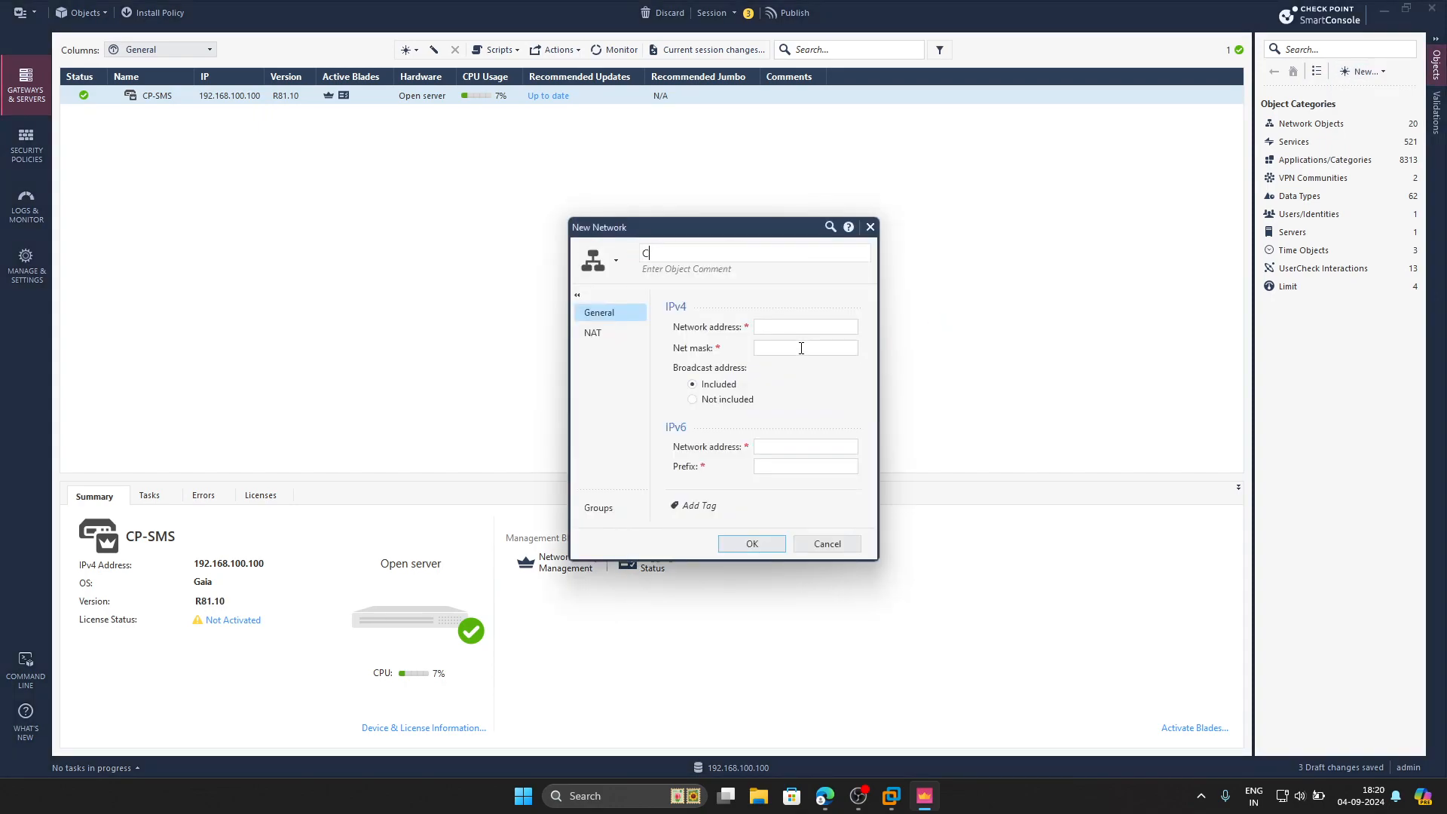
{"action": "type", "text": "luster-Interface"}
{"action": "left_click", "coordinate": [785, 324]}
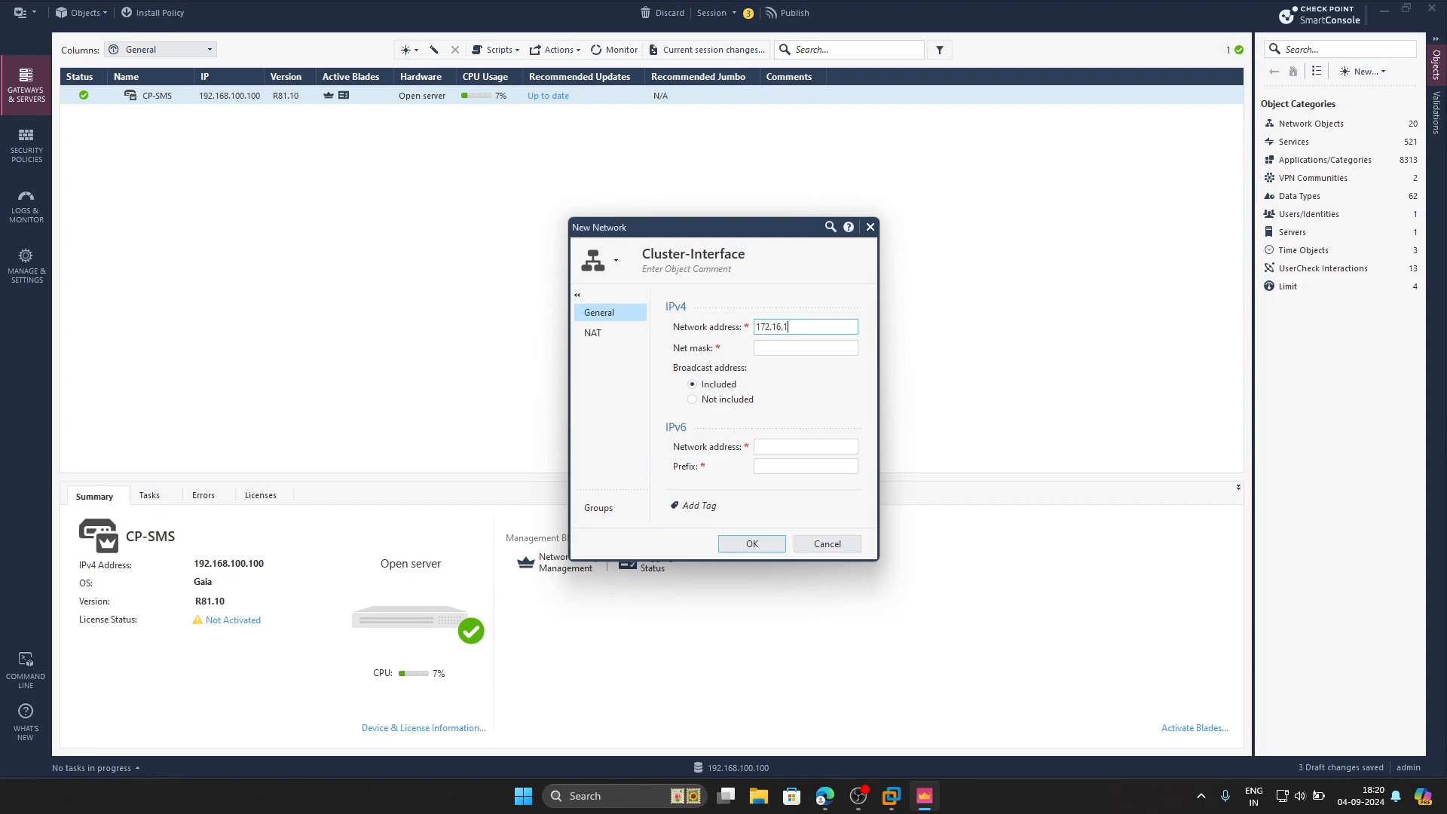
{"action": "key", "text": "Tab"}
{"action": "type", "text": "255.255.255"}
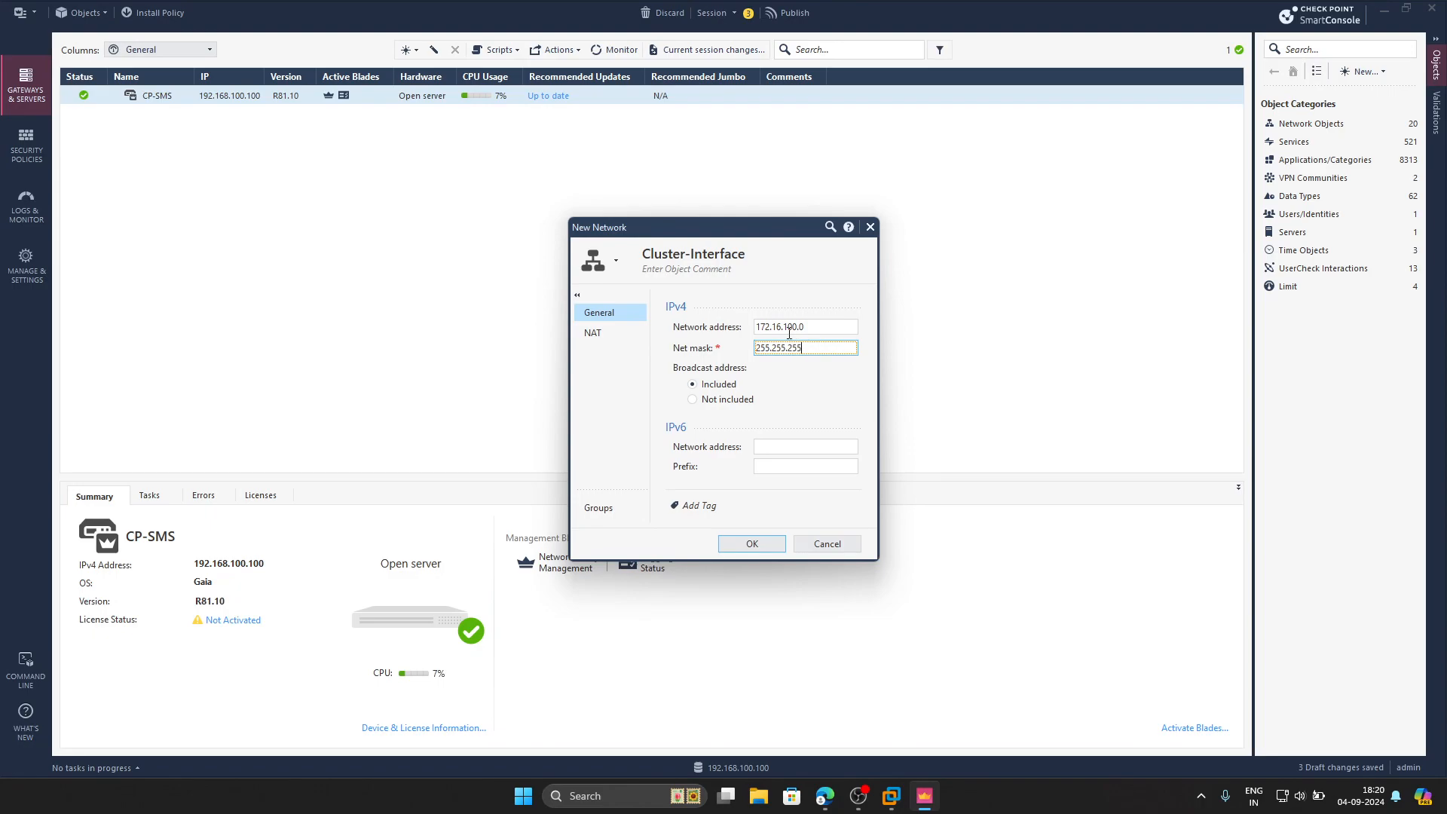
{"action": "left_click", "coordinate": [752, 544]}
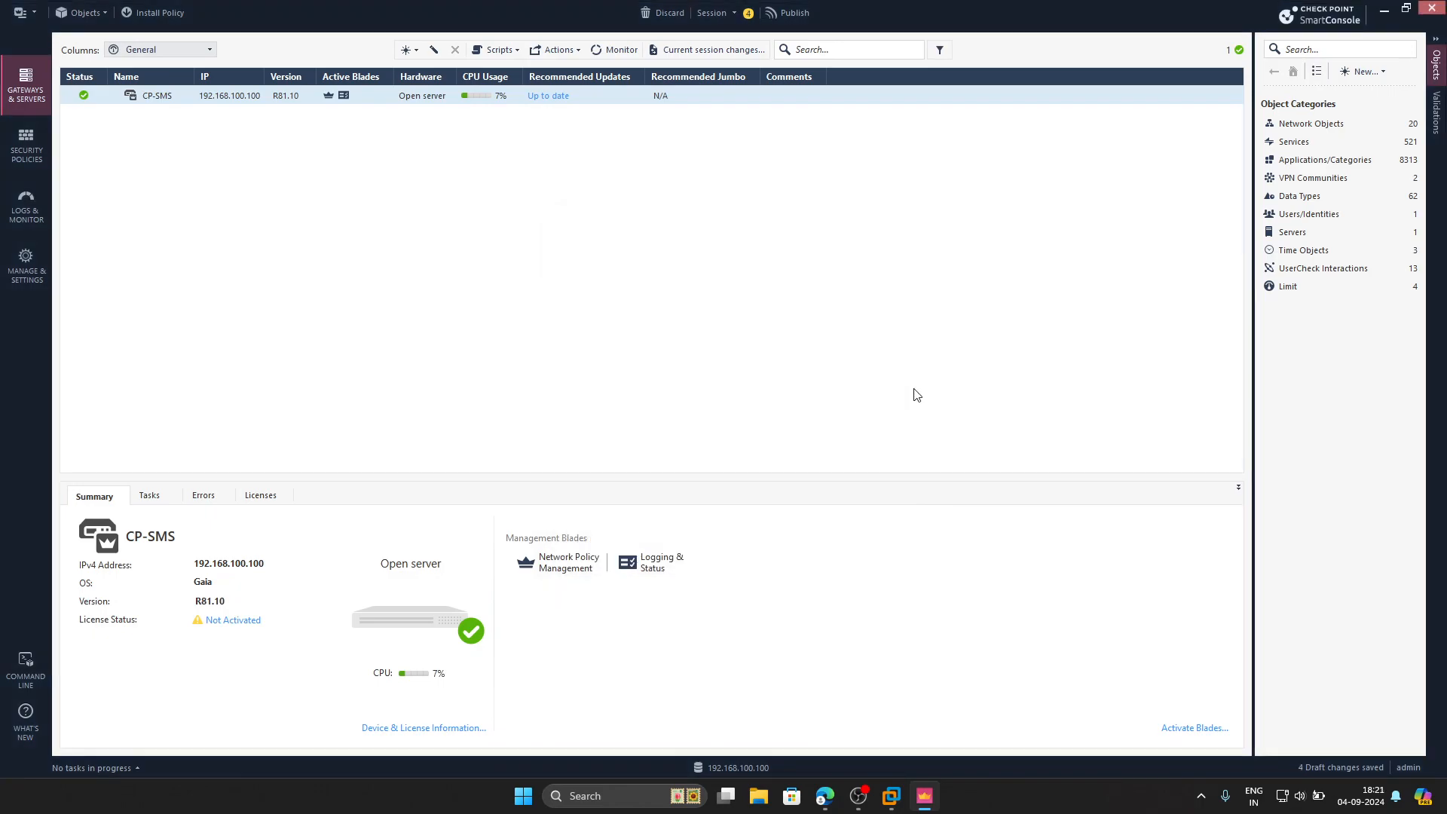
Create host Web-Server with IPv4 address 10.10.10.100
{"action": "left_click", "coordinate": [1384, 74]}
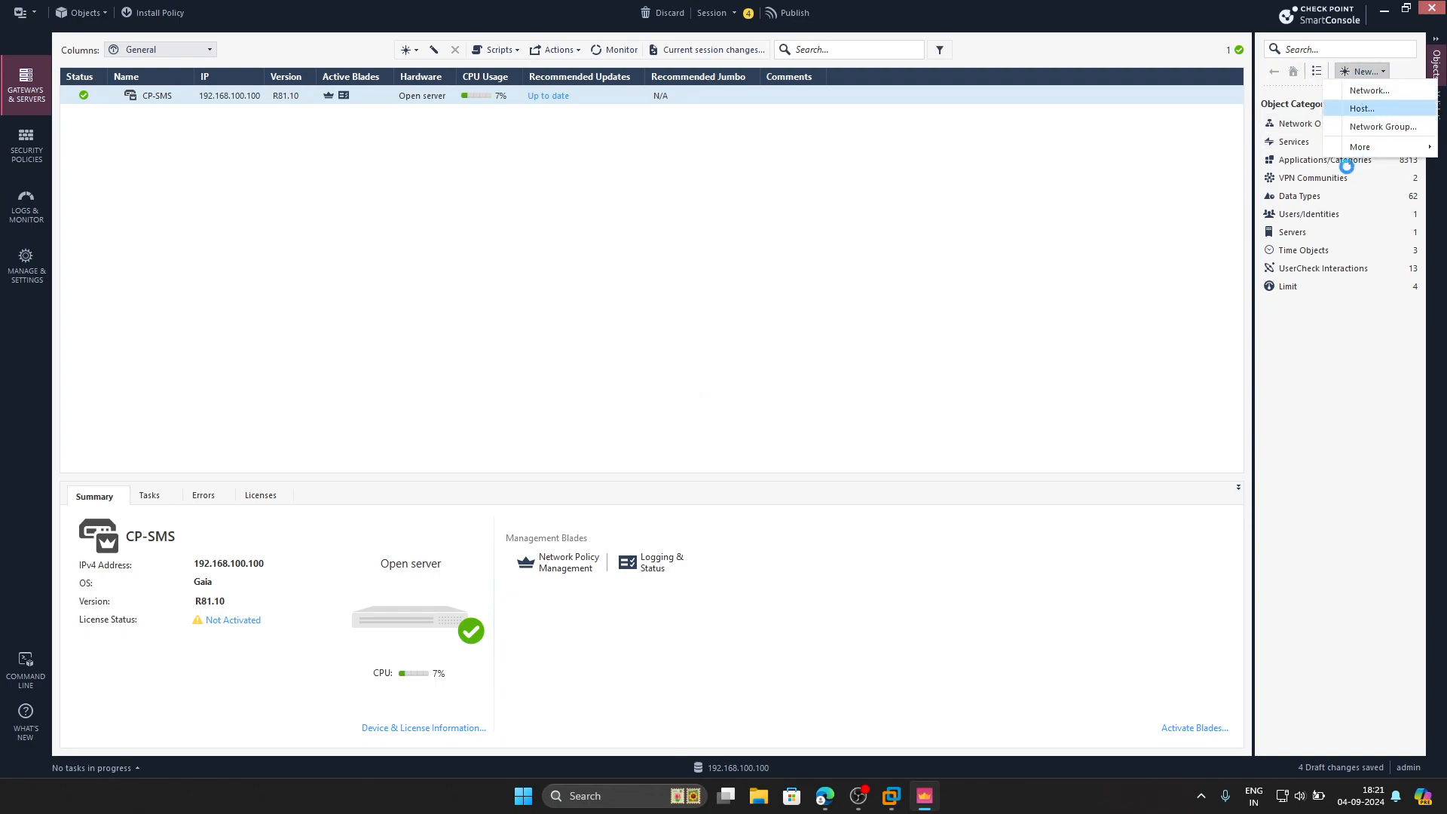
{"action": "left_click", "coordinate": [1357, 152]}
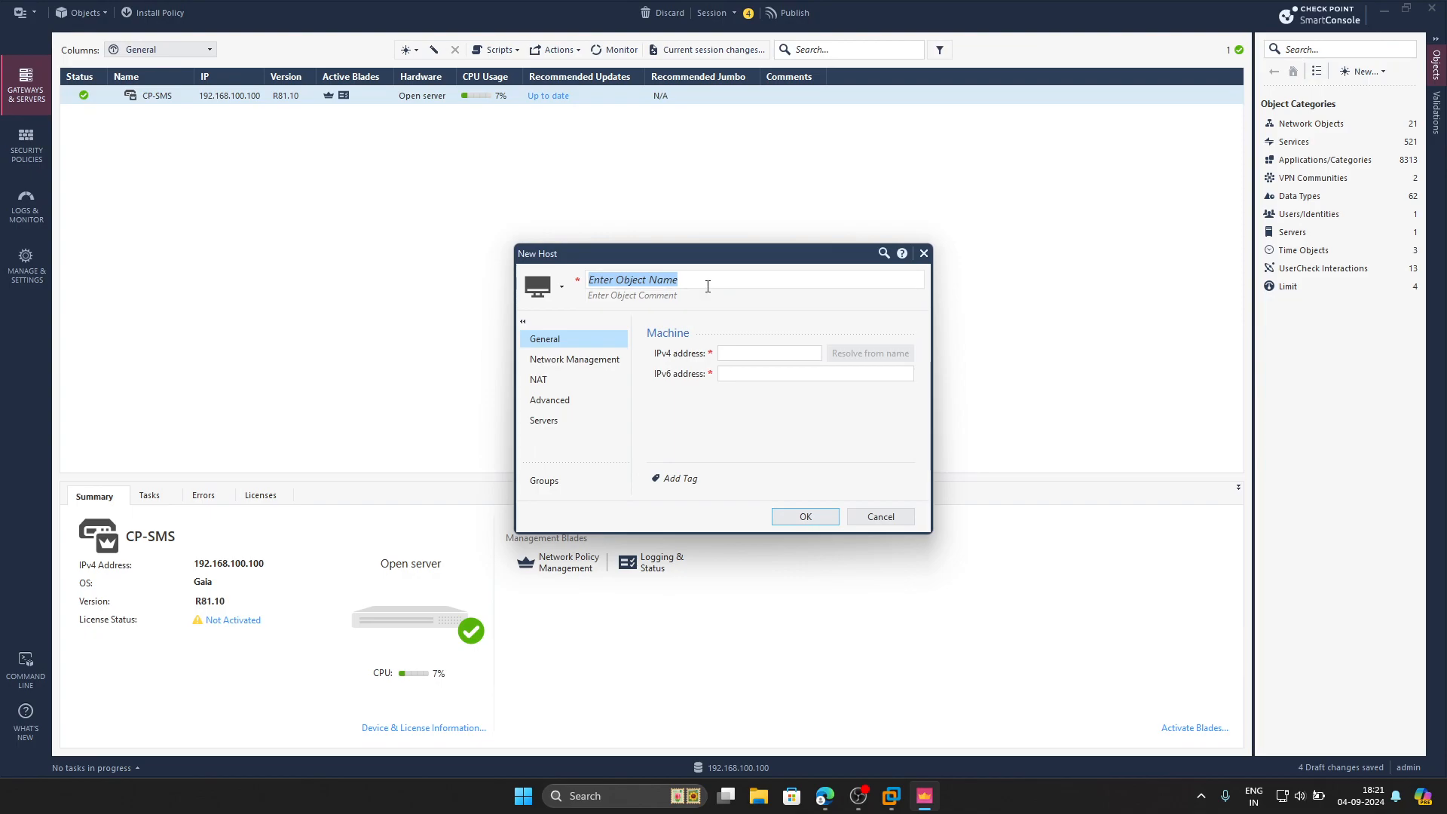
{"action": "type", "text": "Web"}
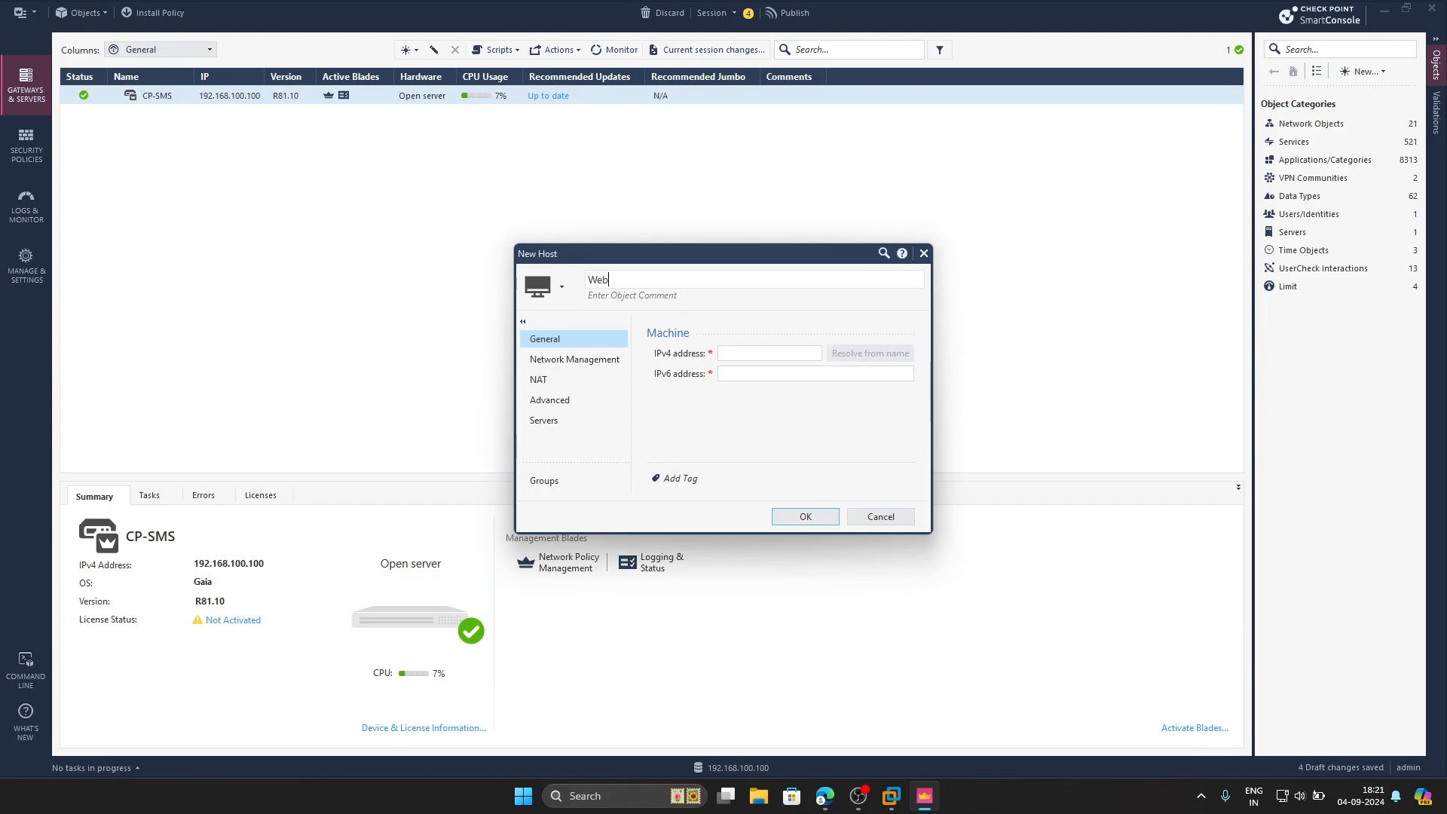
{"action": "type", "text": "=Server"}
{"action": "left_click", "coordinate": [751, 353]}
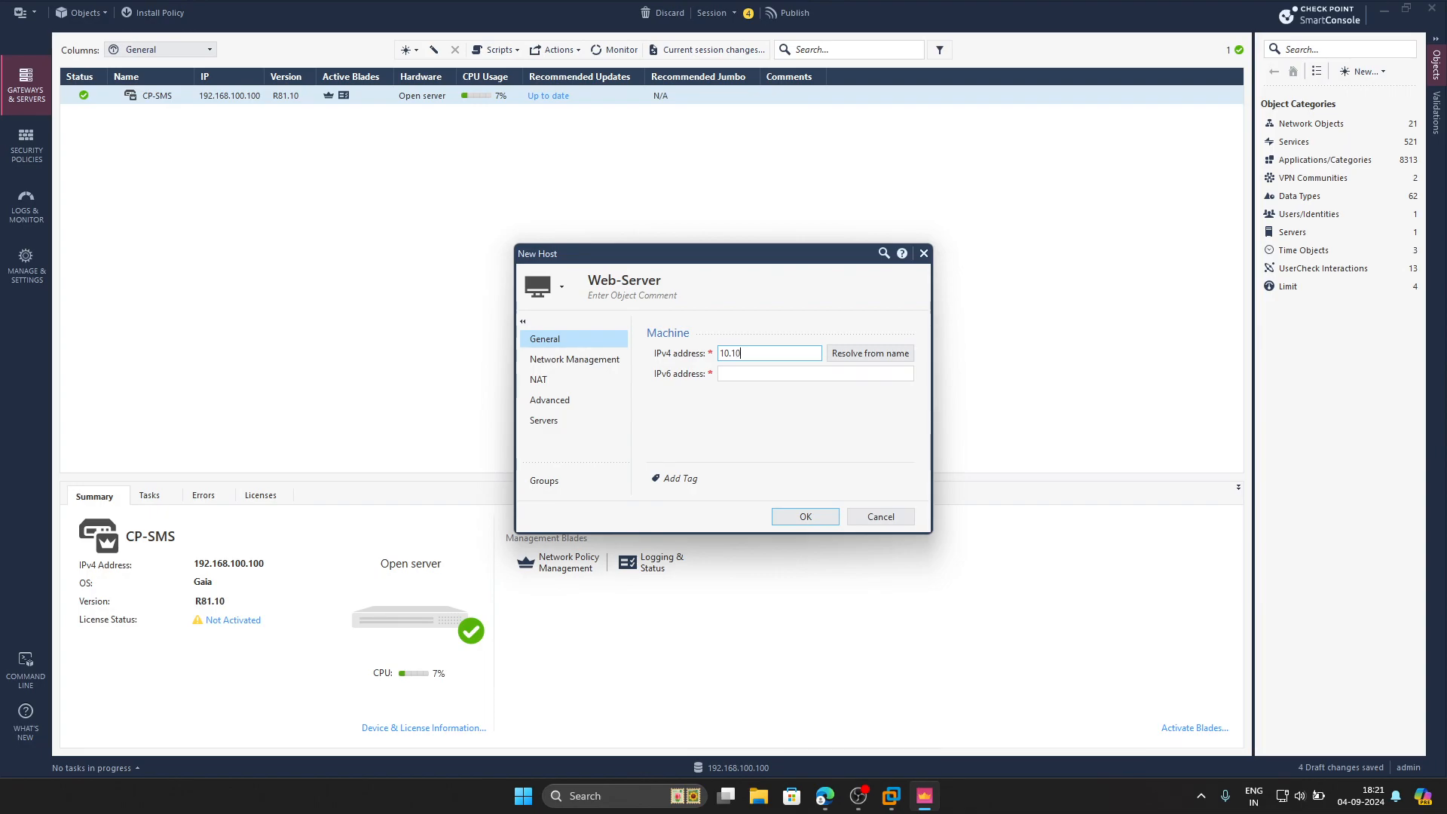
{"action": "type", "text": "10.10.10.100"}
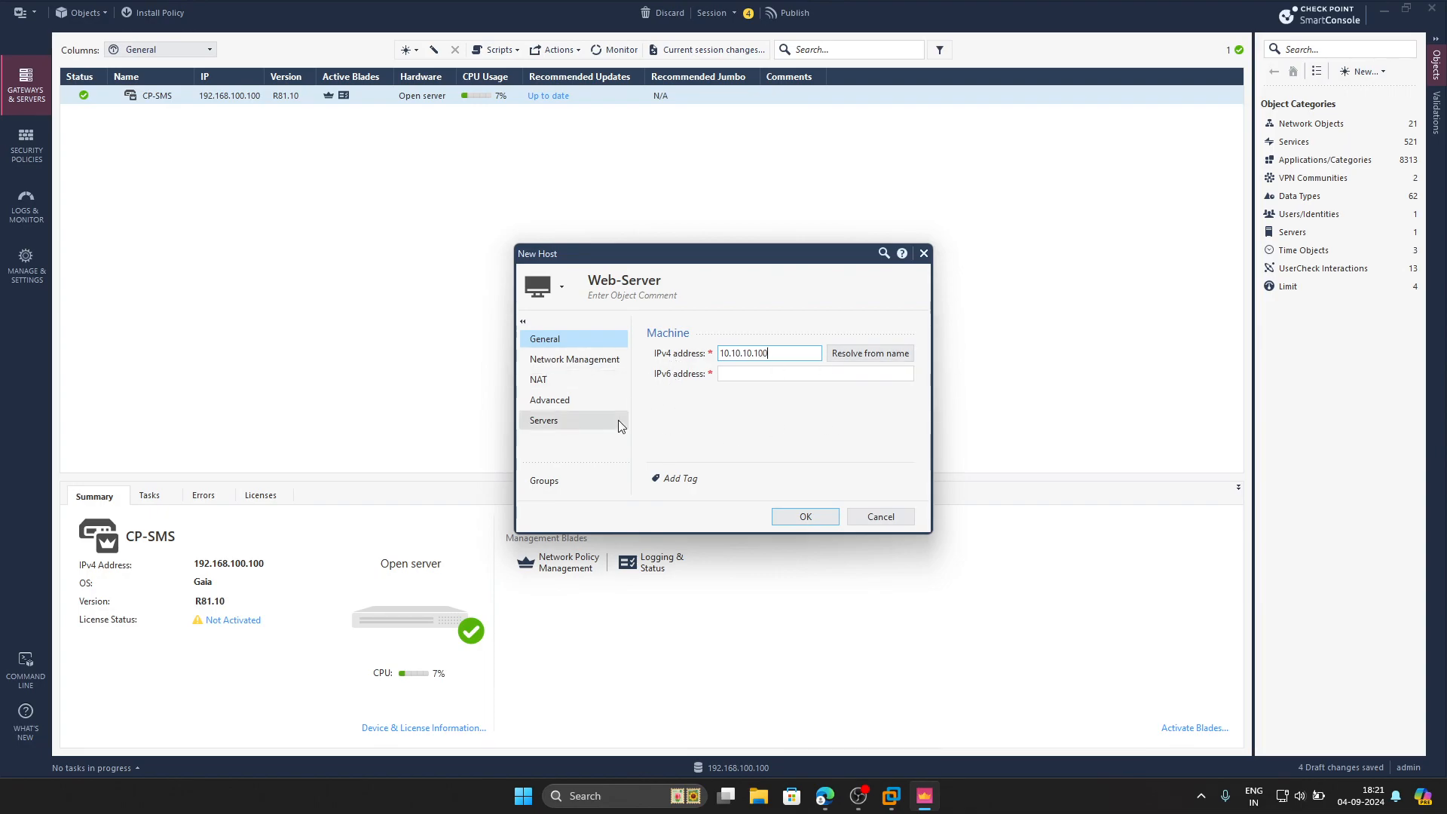
{"action": "left_click", "coordinate": [806, 519]}
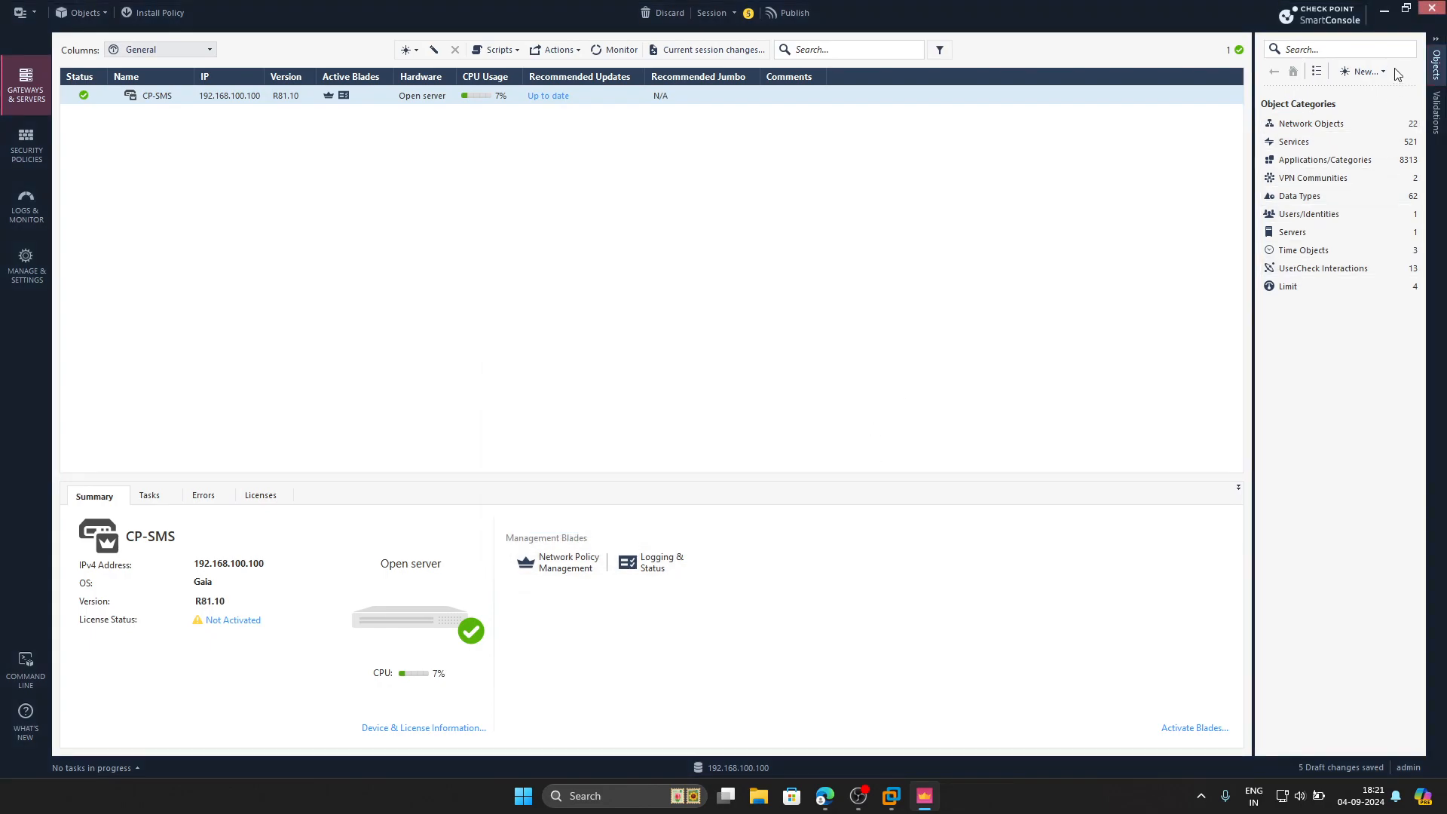
{"action": "left_click", "coordinate": [1384, 71]}
Start a new host named Mgmt-PC and begin entering its 192.168.100 address
{"action": "left_click", "coordinate": [1364, 110]}
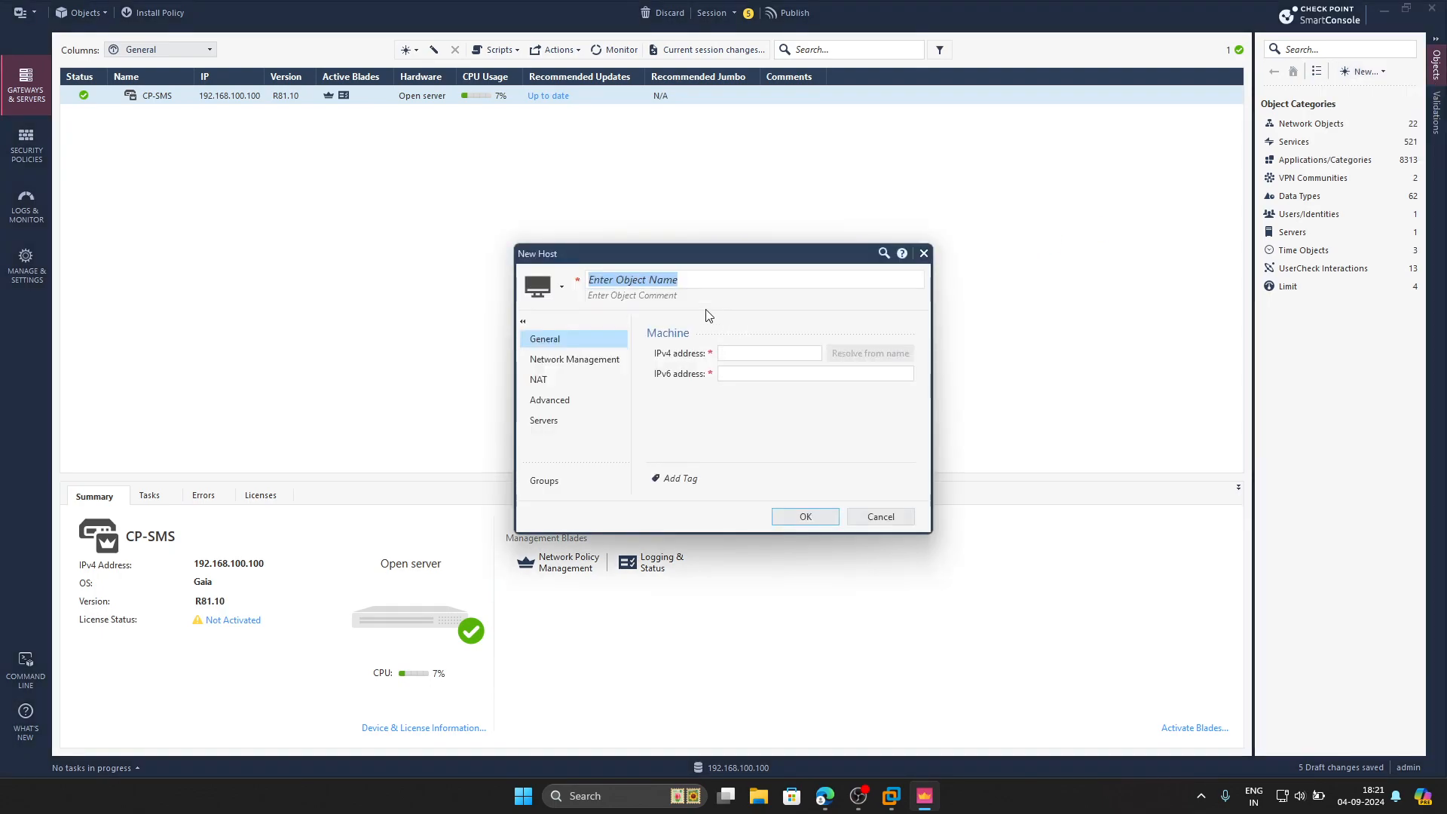
{"action": "type", "text": "Mgmt-PC"}
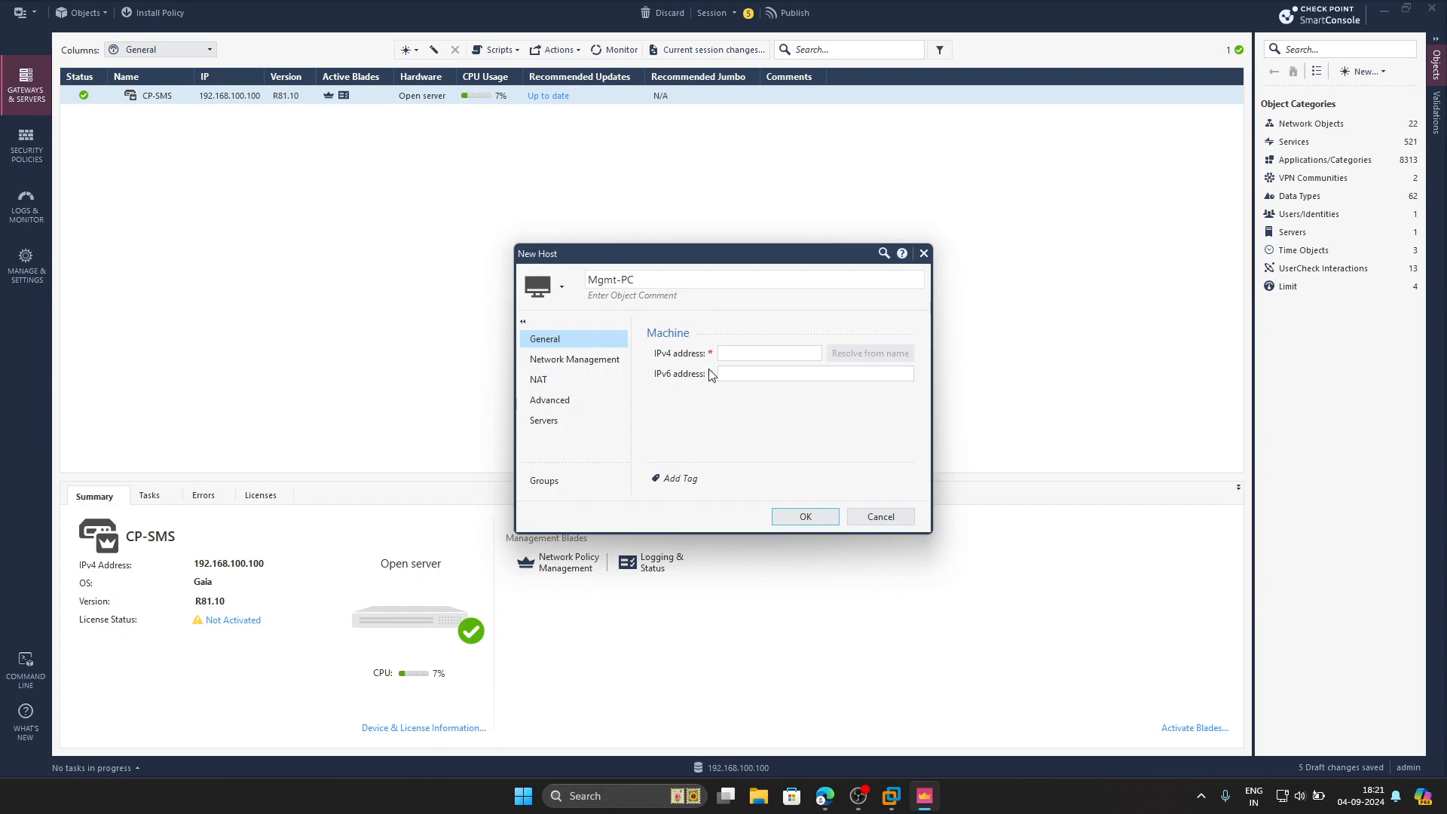
{"action": "left_click", "coordinate": [731, 356]}
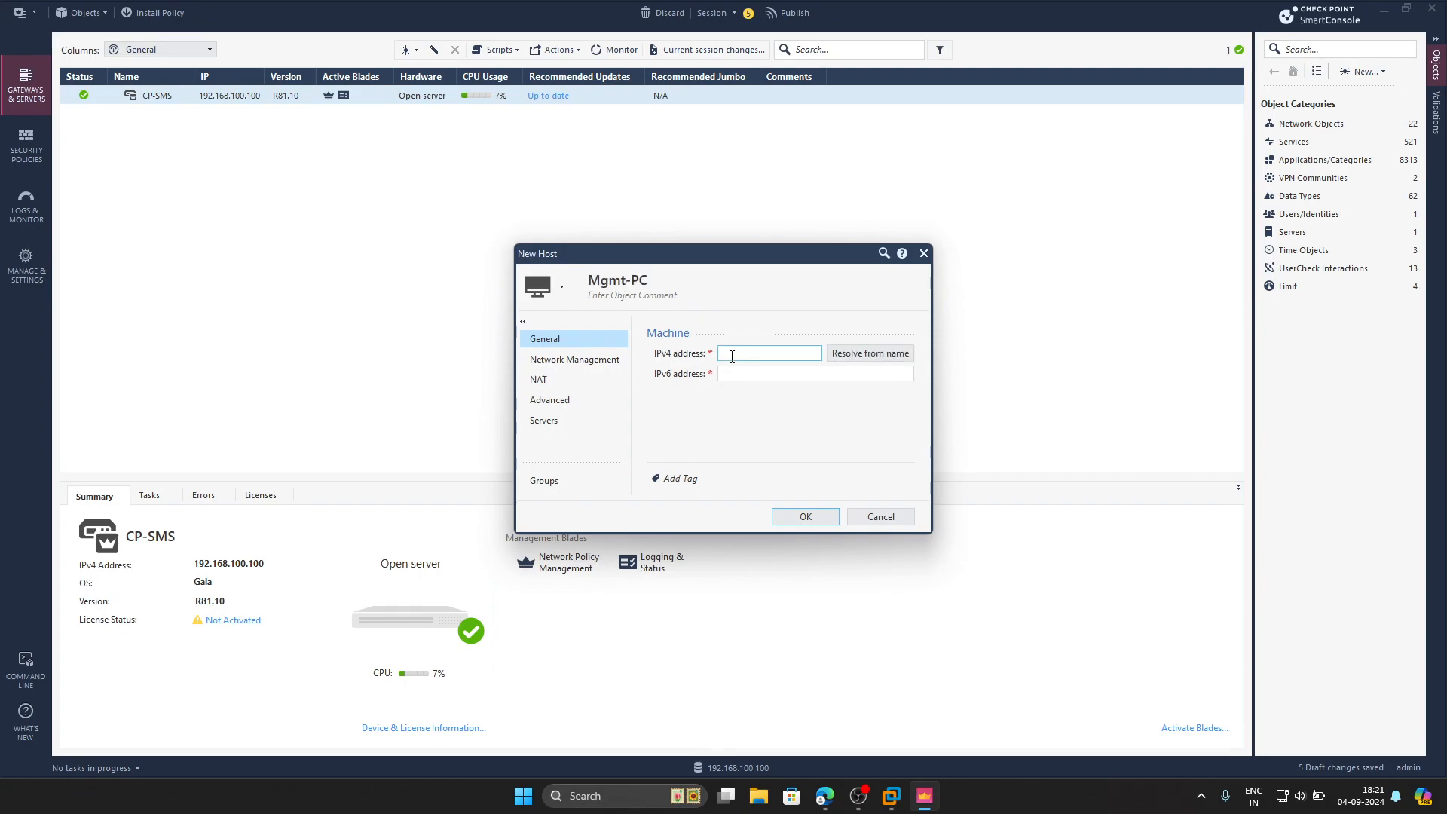
{"action": "type", "text": "192.168.100.1"}
Confirm the VMnet1 address 192.168.100.1 with ipconfig, then save the Mgmt-PC host
{"action": "key", "text": "super+r"}
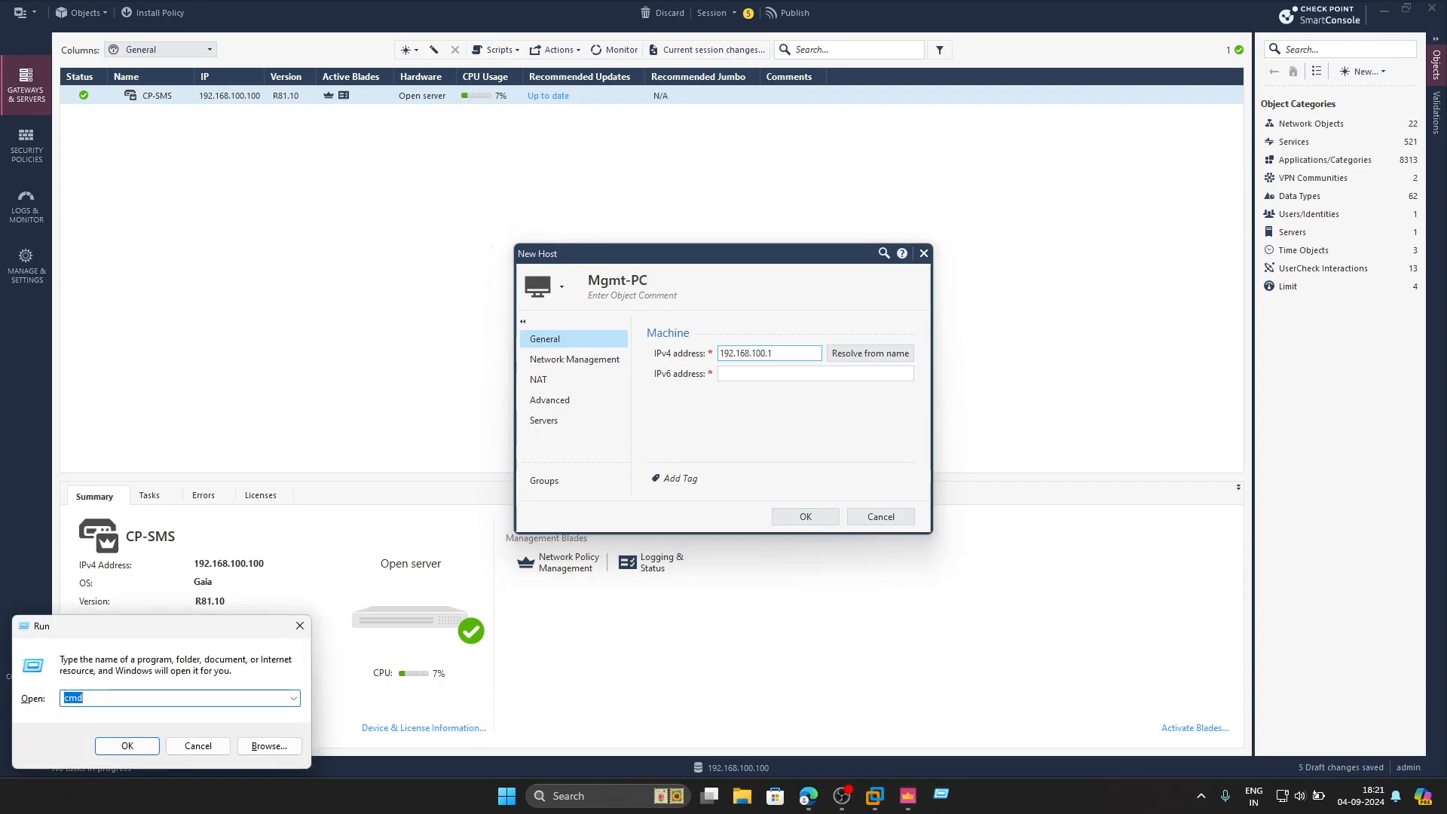
{"action": "key", "text": "Return"}
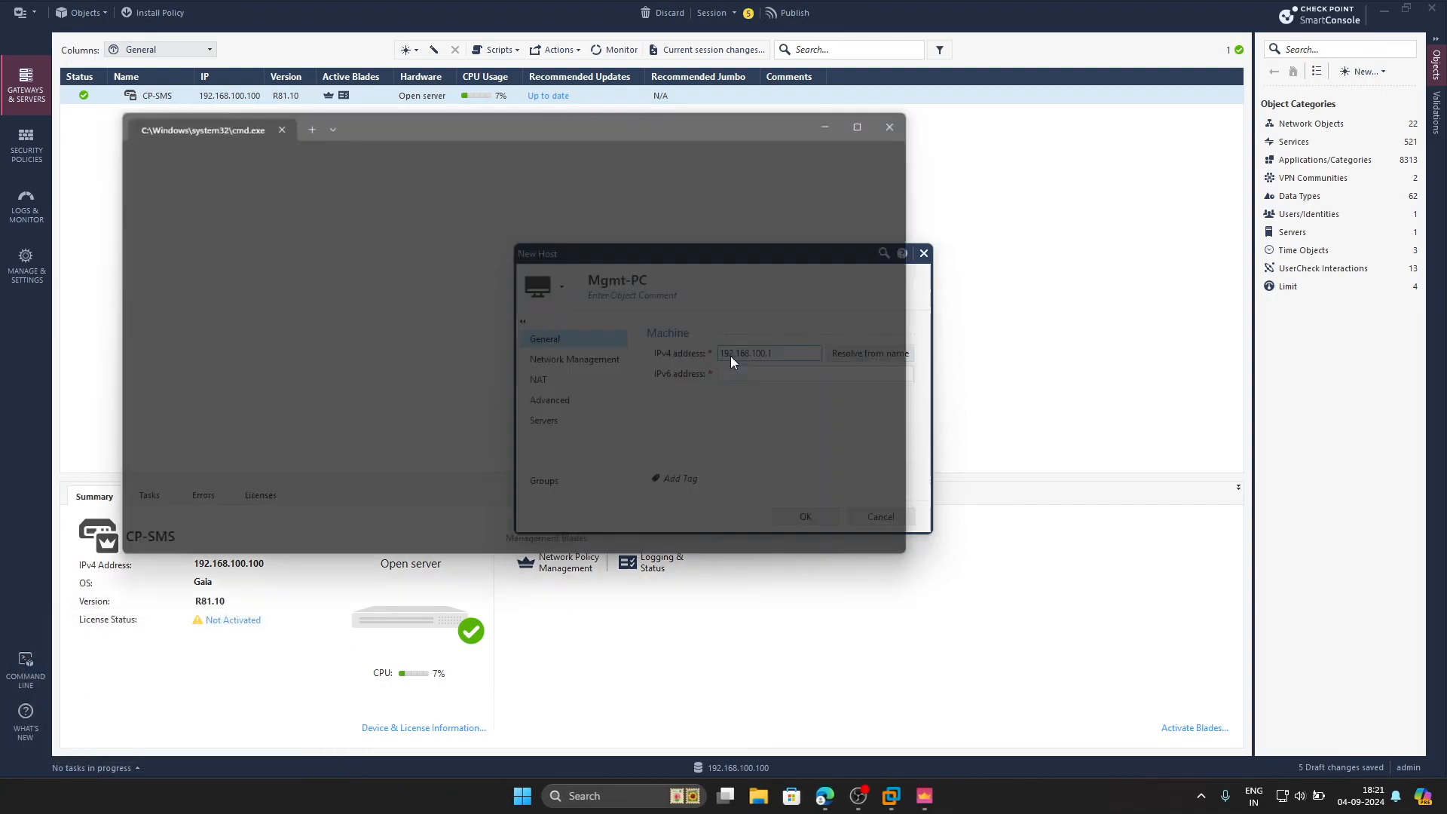
{"action": "type", "text": "i"}
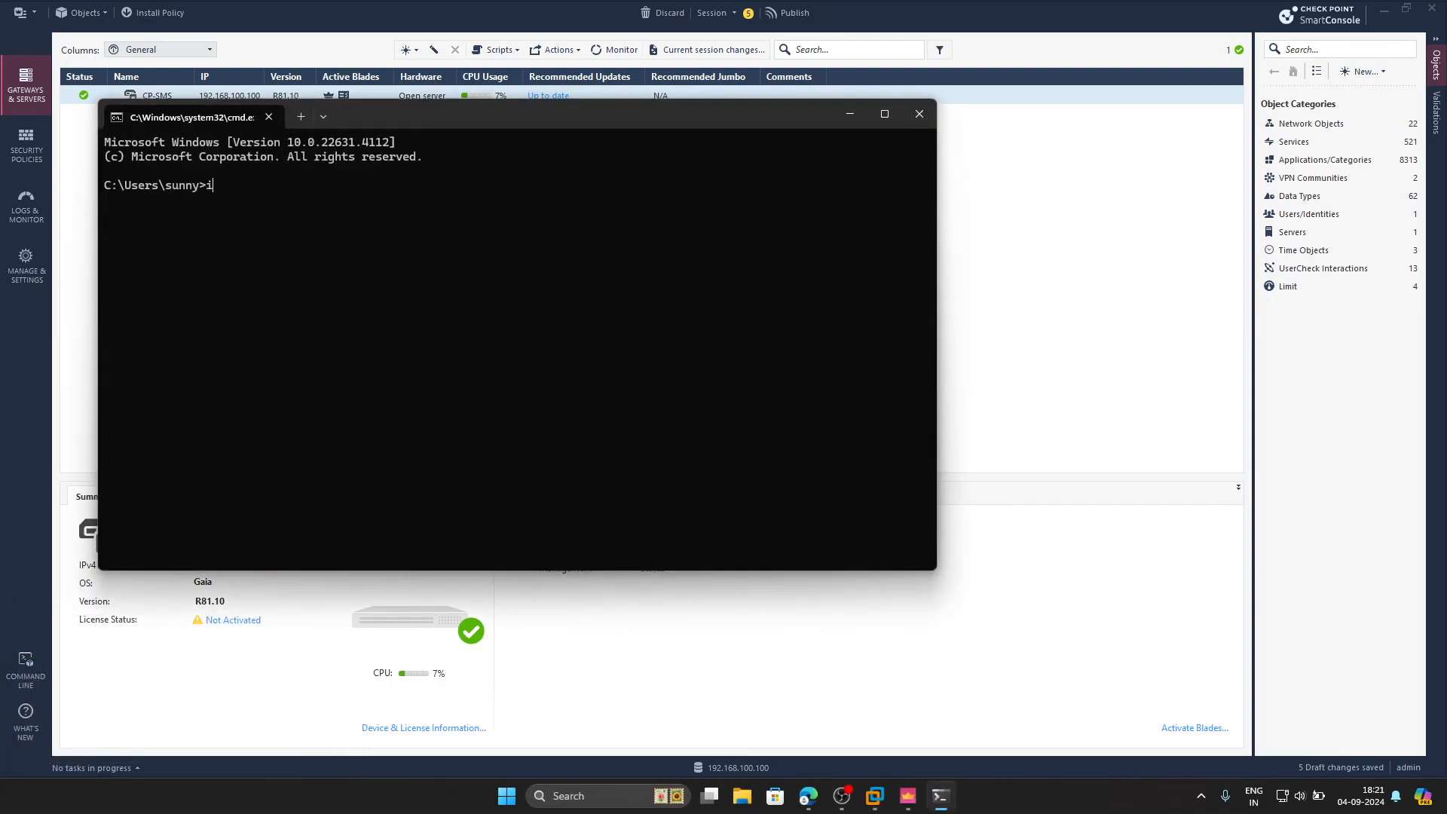
{"action": "type", "text": "pconfig"}
{"action": "key", "text": "Return"}
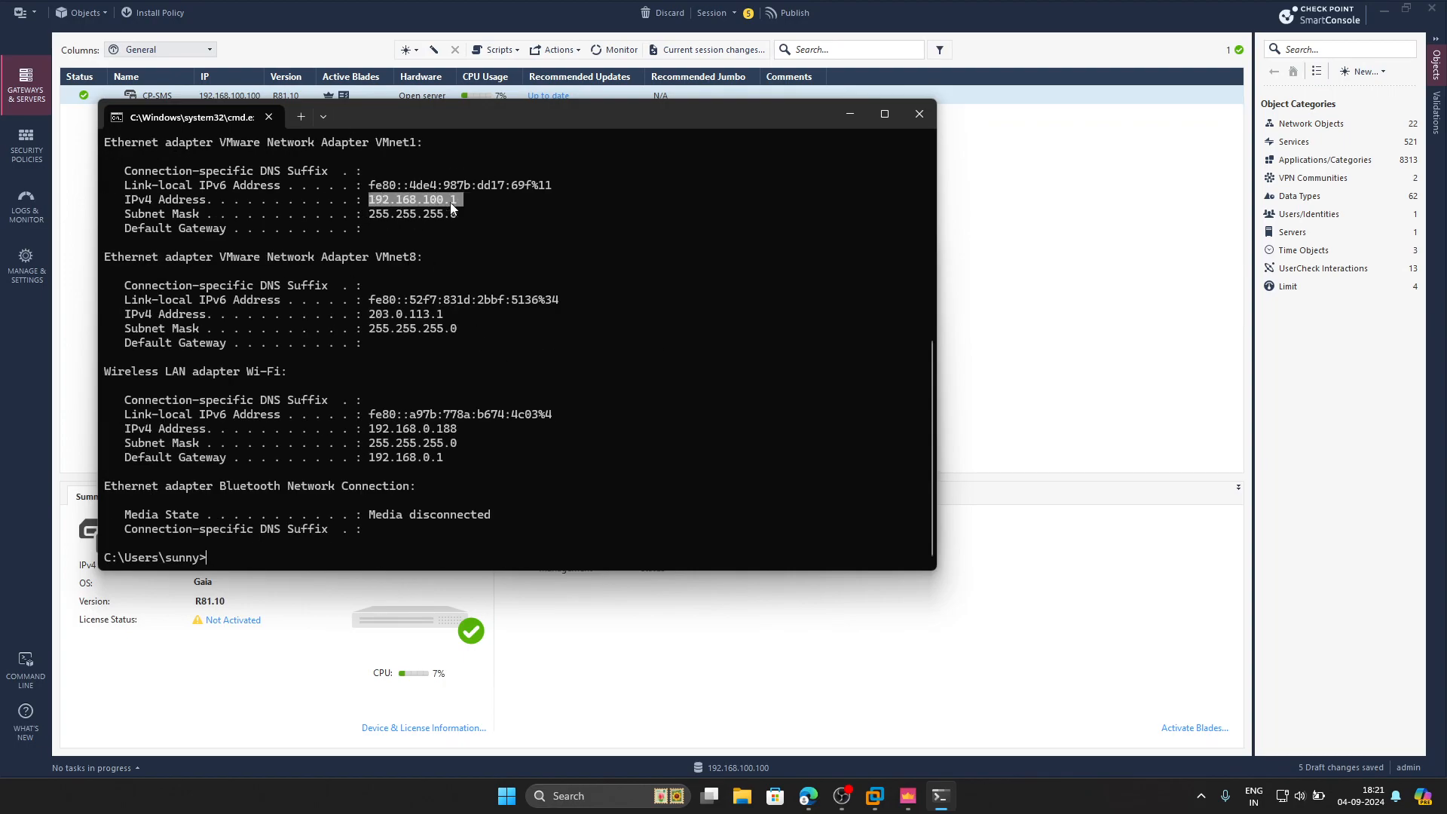
{"action": "left_click_drag", "start_coordinate": [193, 143], "coordinate": [423, 142]}
{"action": "left_click_drag", "start_coordinate": [363, 200], "coordinate": [489, 200]}
{"action": "left_click", "coordinate": [904, 114]}
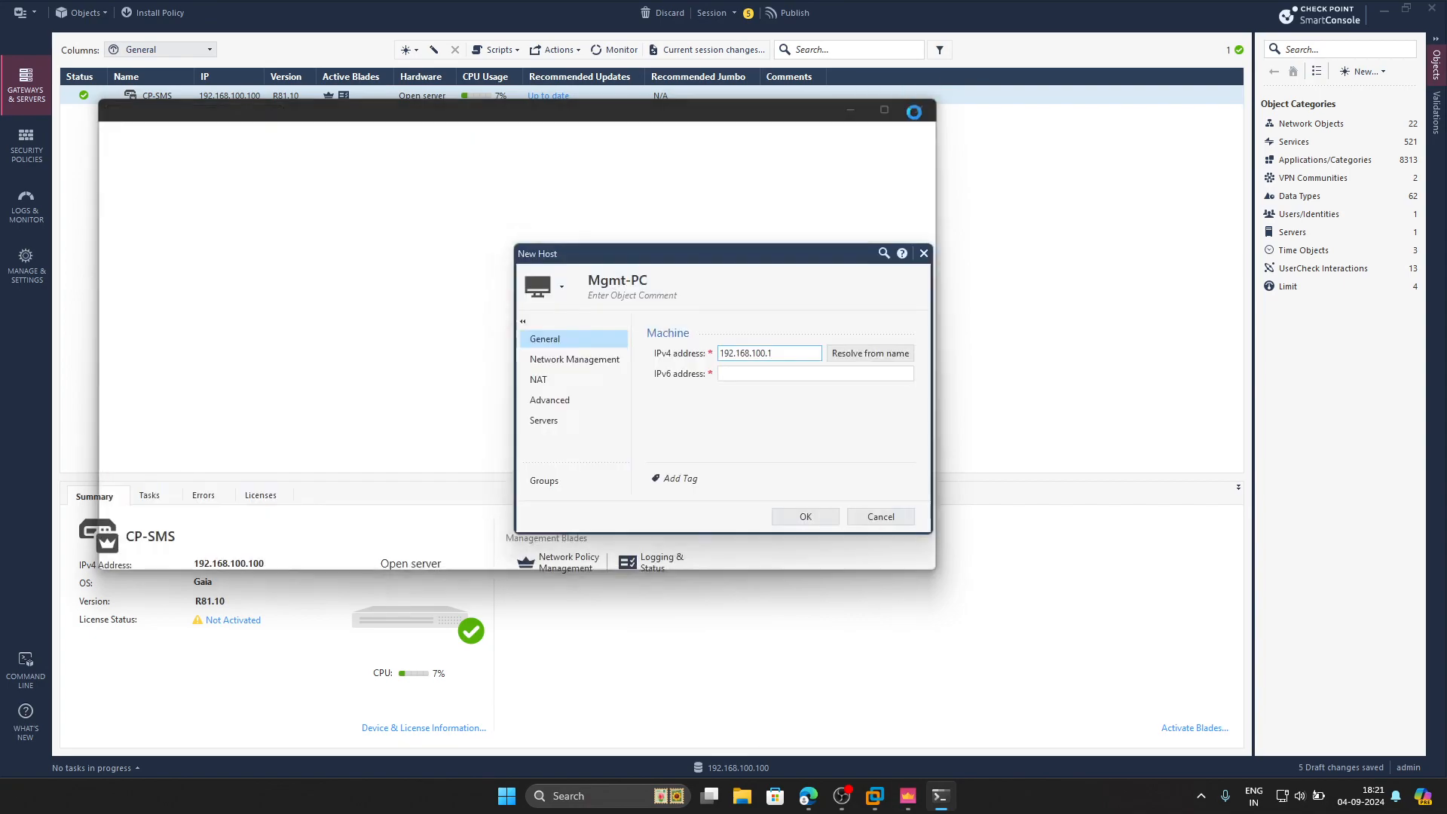
{"action": "left_click", "coordinate": [802, 514]}
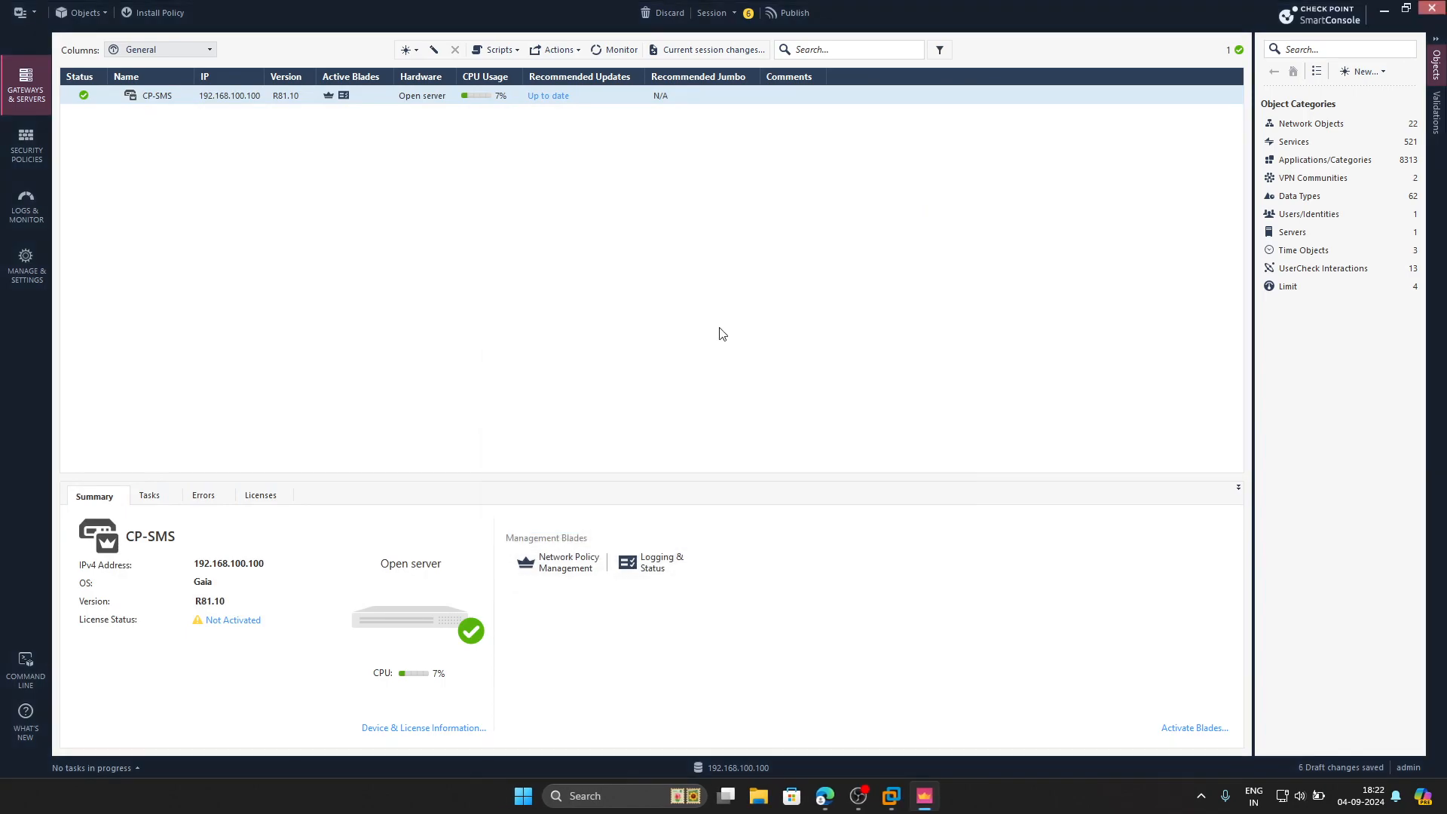
Create host PC-1 at 10.10.10.10, leaving automatic address translation turned off
{"action": "left_click", "coordinate": [1378, 71]}
{"action": "left_click", "coordinate": [1370, 109]}
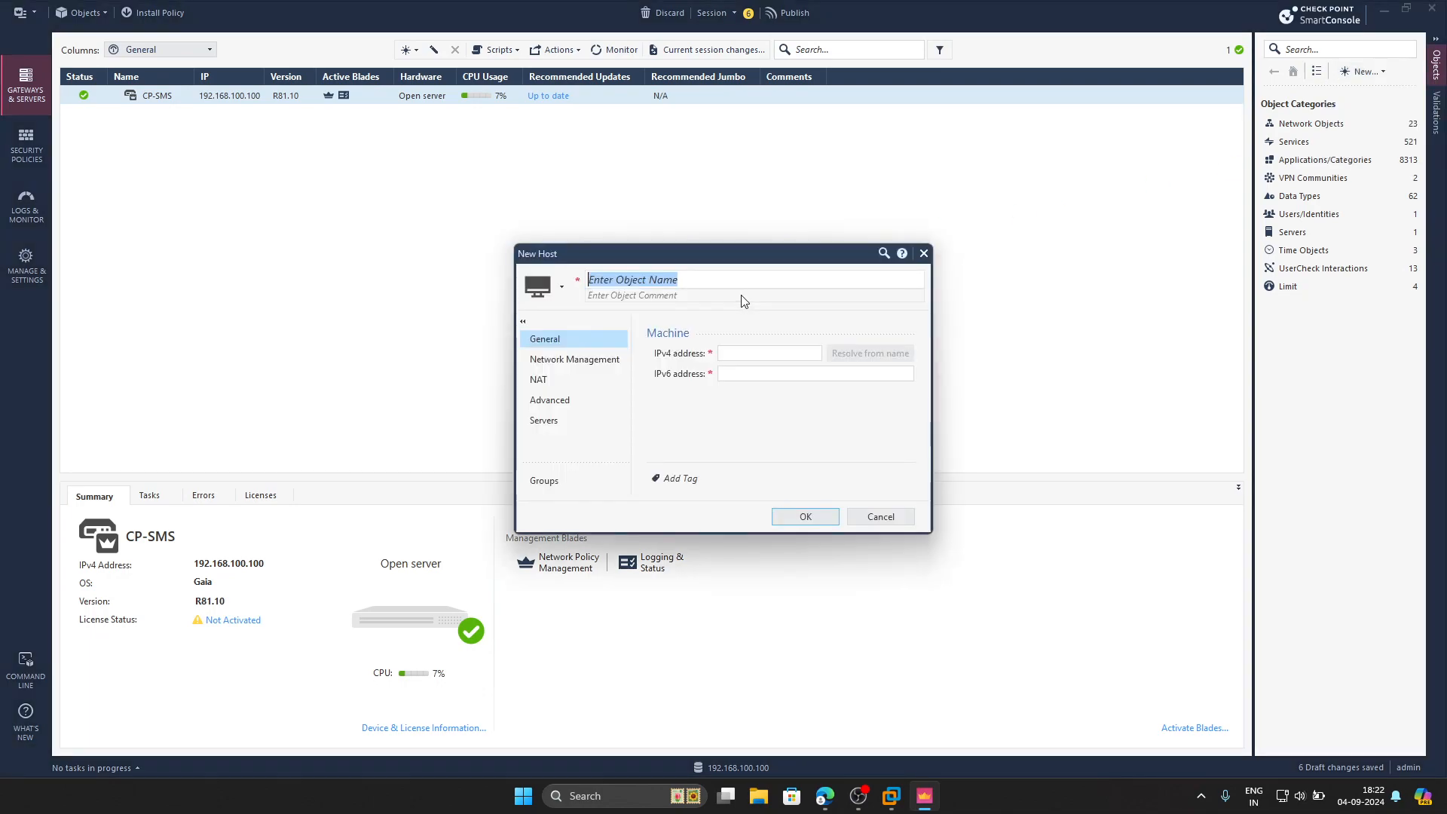
{"action": "type", "text": "PC-1"}
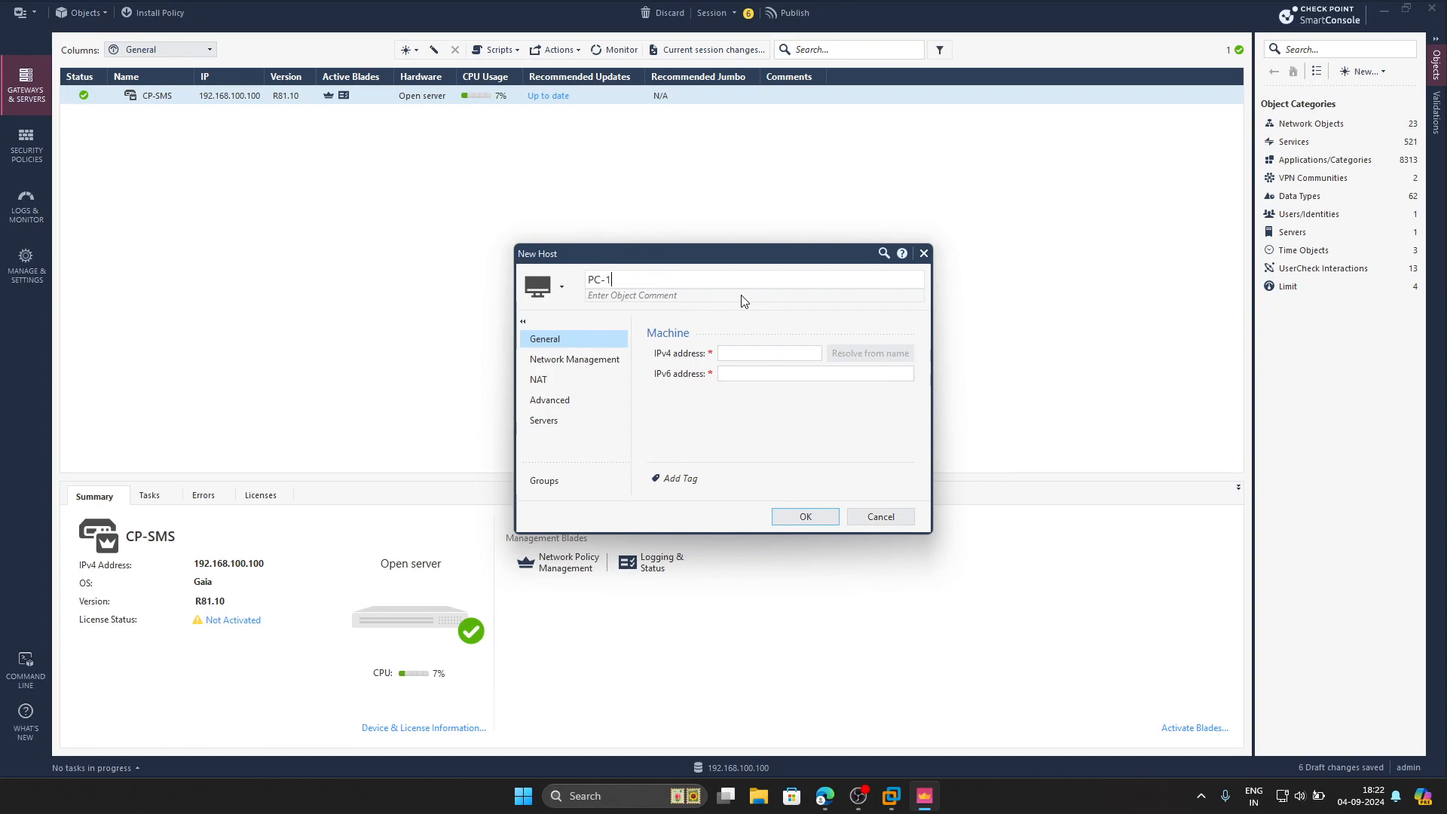
{"action": "left_click", "coordinate": [737, 356]}
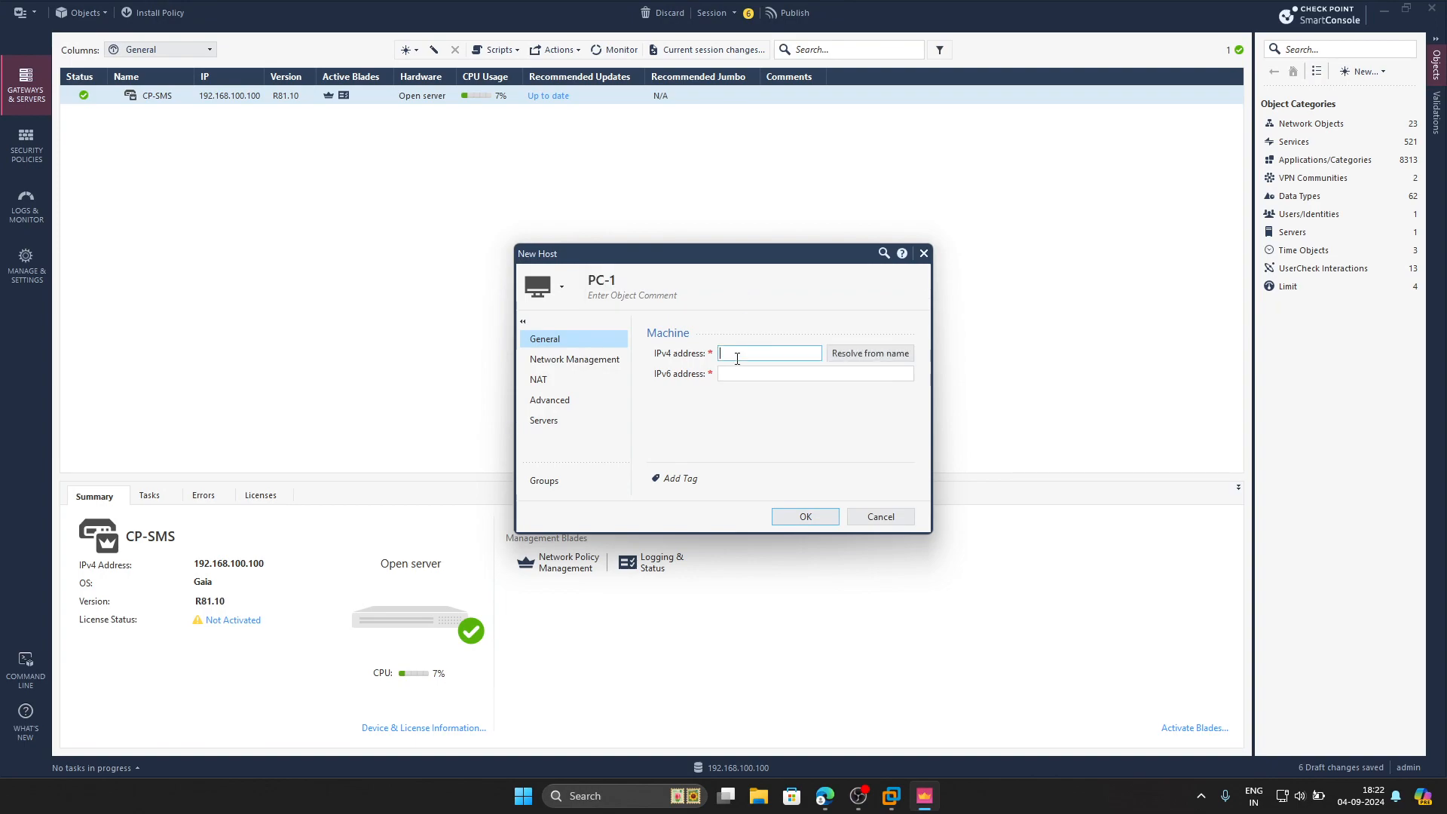
{"action": "type", "text": "10.10.10.10"}
{"action": "left_click", "coordinate": [590, 376]}
{"action": "left_click", "coordinate": [684, 350]}
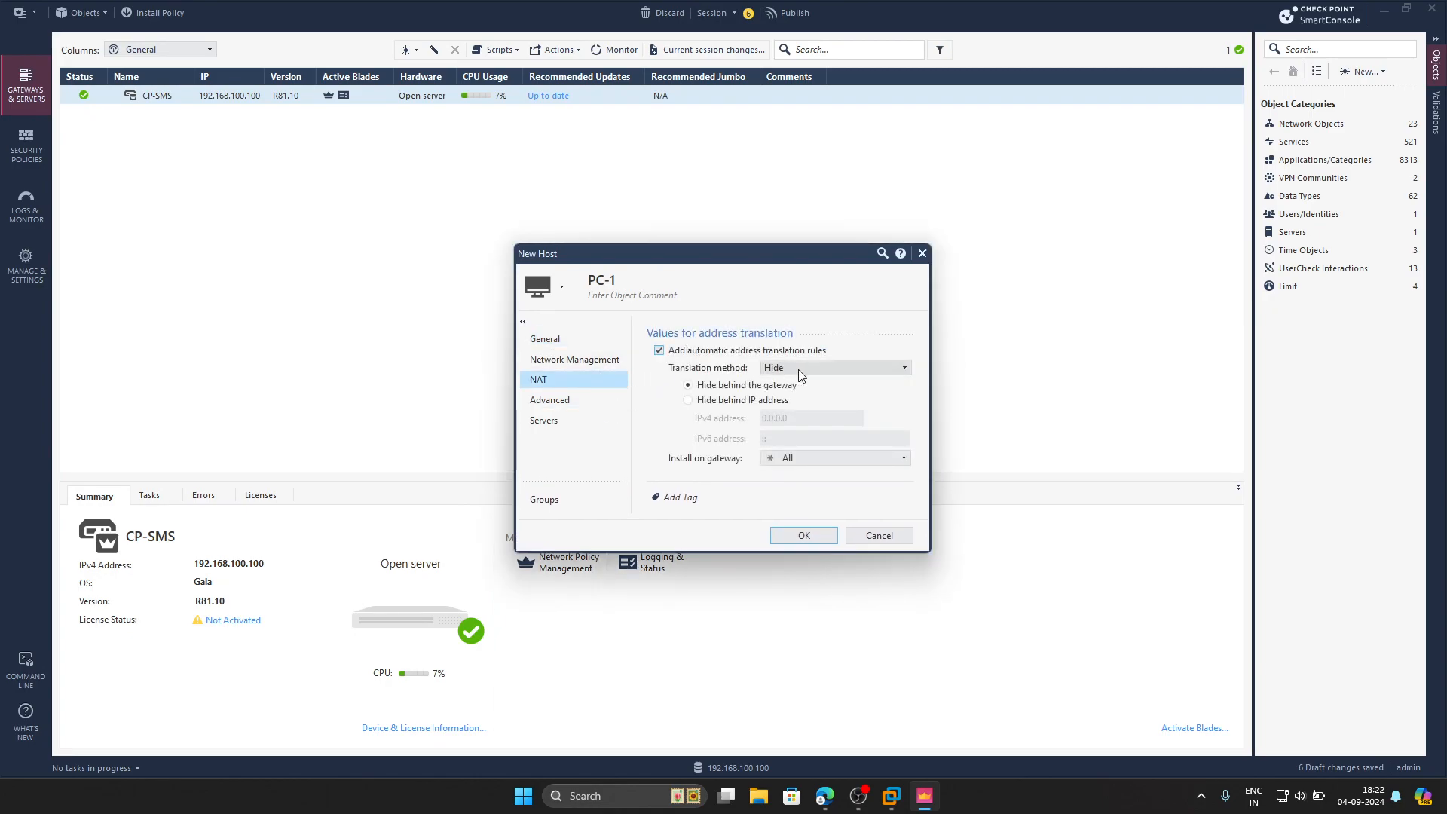
{"action": "left_click", "coordinate": [790, 467]}
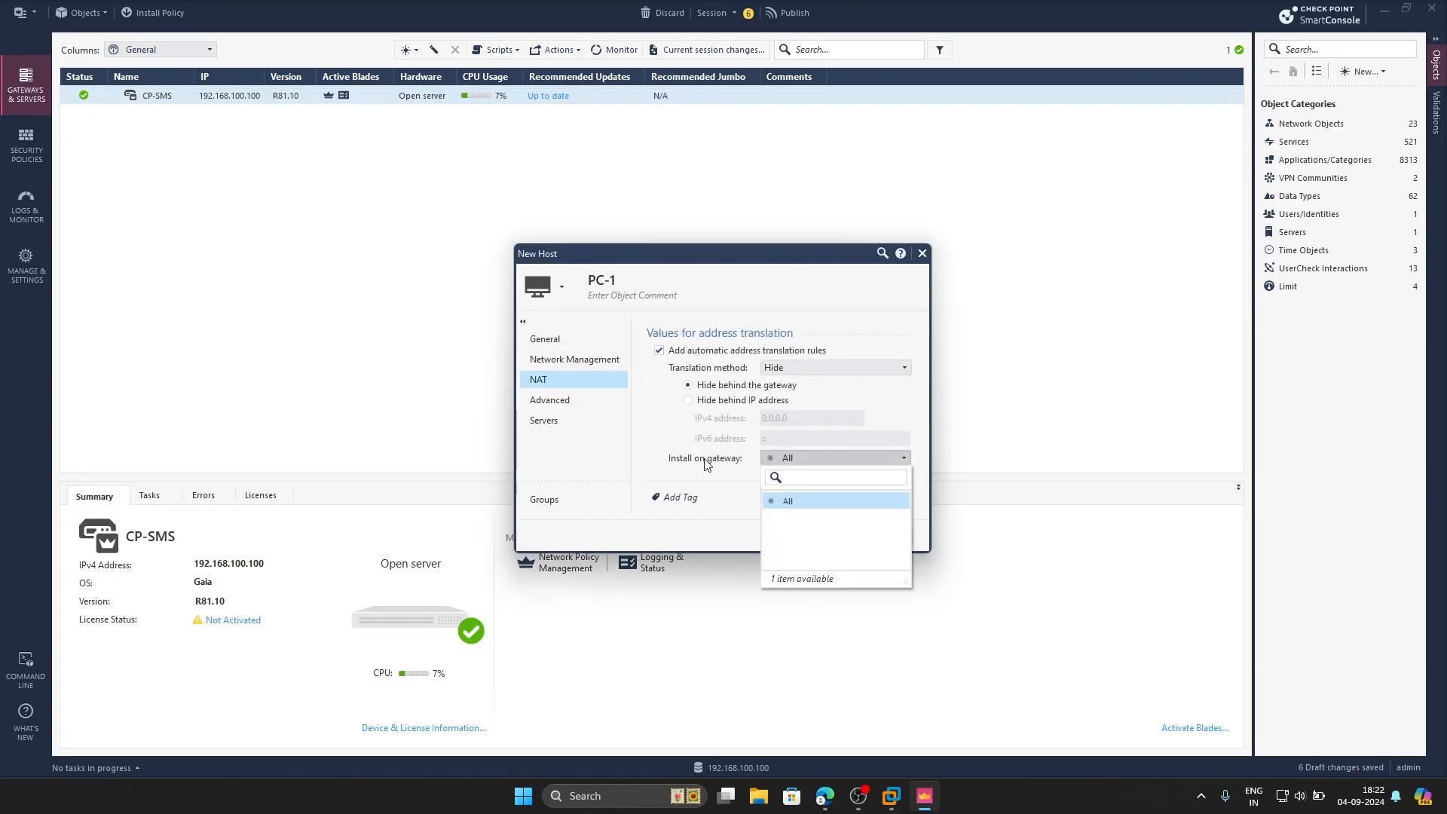
{"action": "left_click", "coordinate": [789, 501]}
{"action": "left_click", "coordinate": [685, 350]}
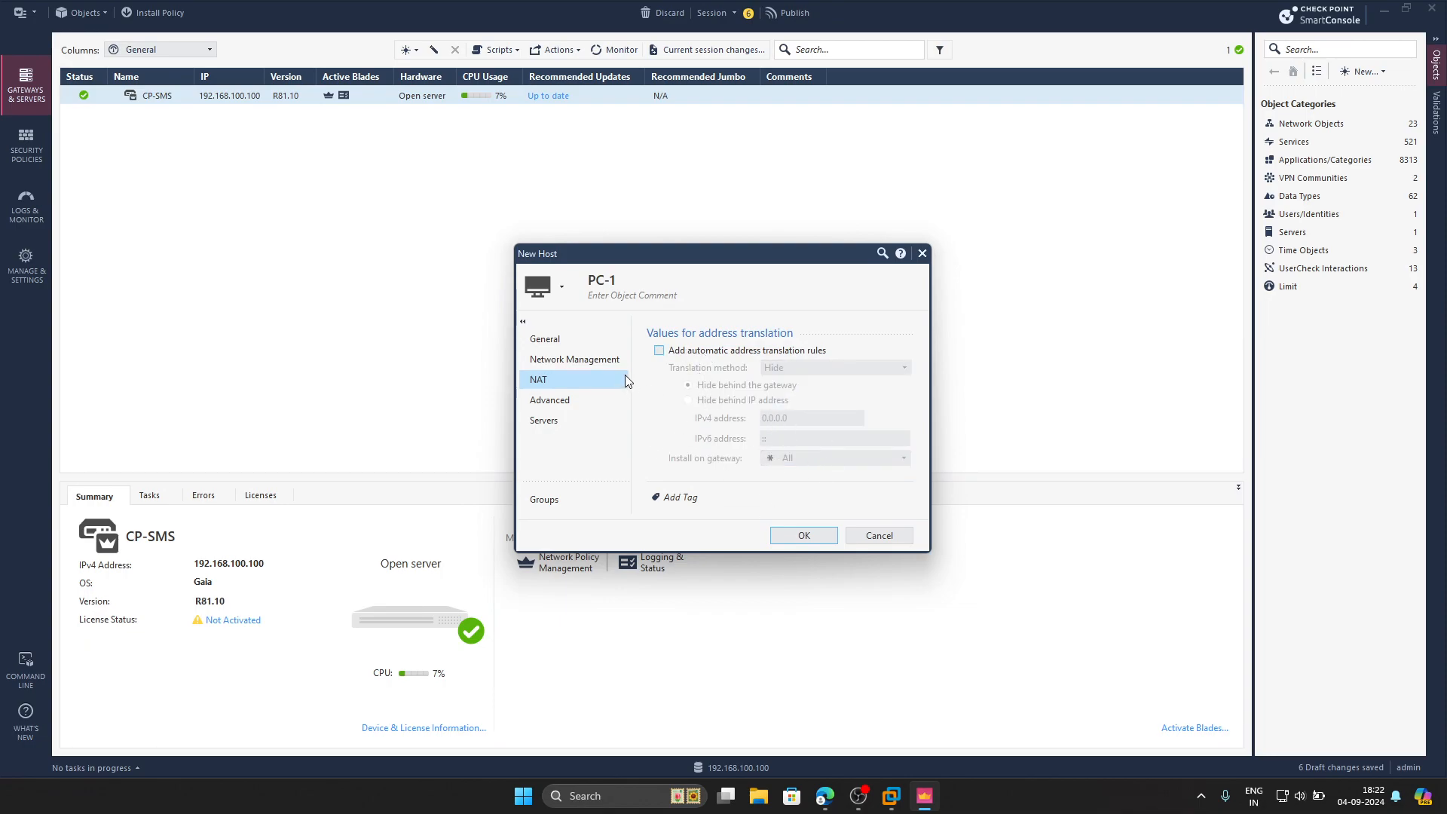
{"action": "left_click", "coordinate": [545, 339]}
{"action": "left_click", "coordinate": [803, 514]}
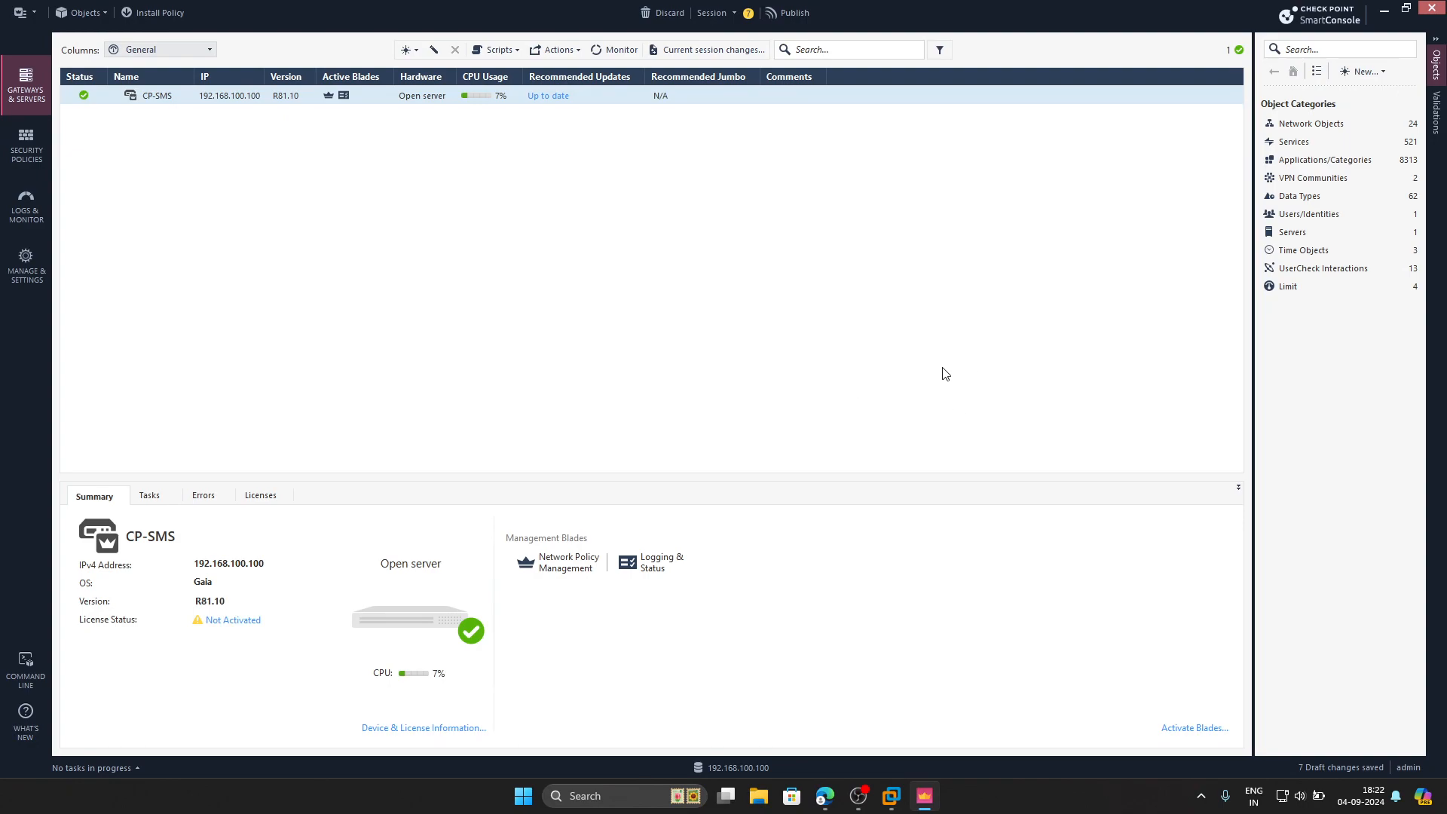
Publish the seven draft object changes to the management server
{"action": "left_click", "coordinate": [788, 13]}
{"action": "left_click", "coordinate": [788, 496]}
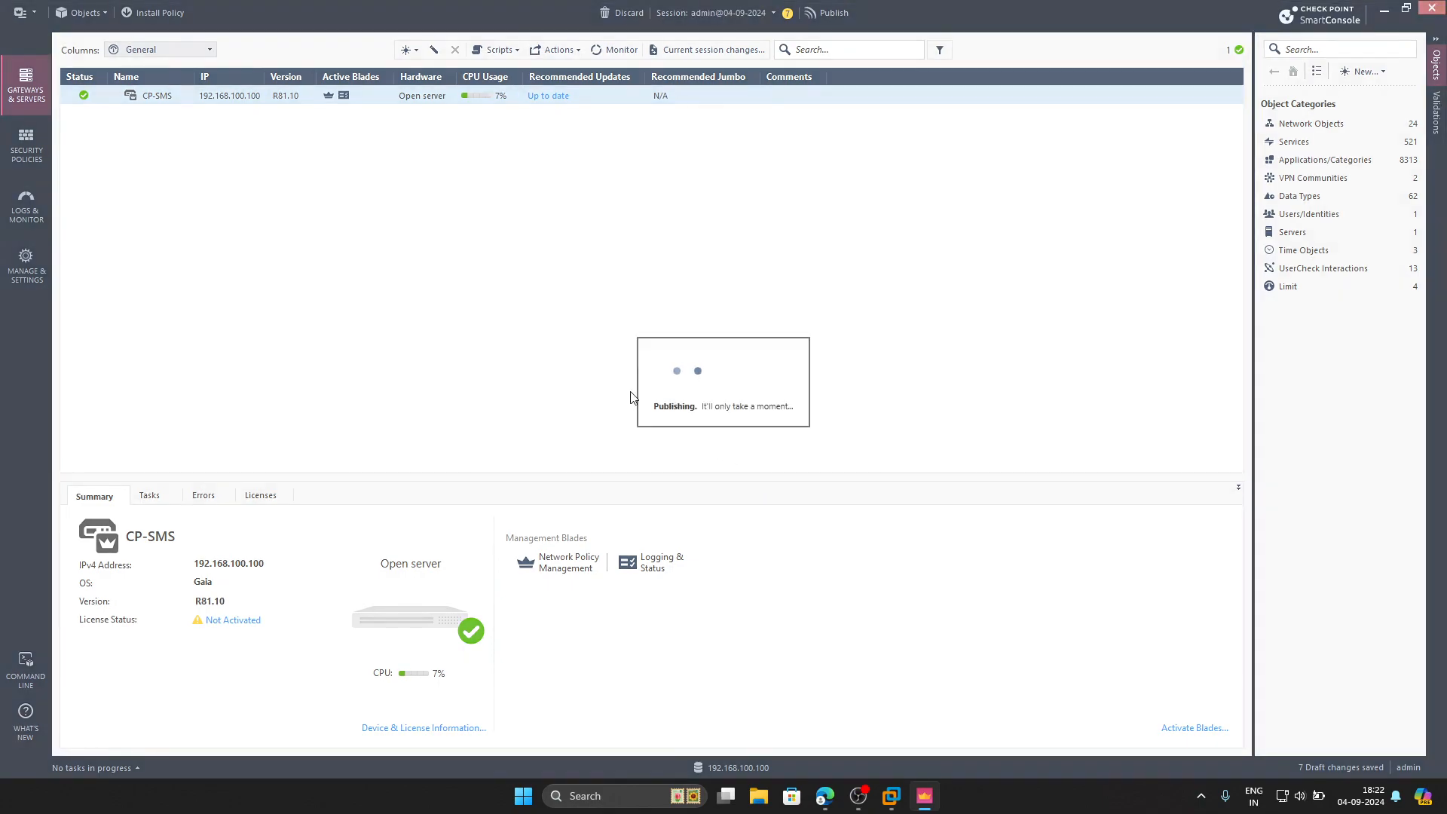